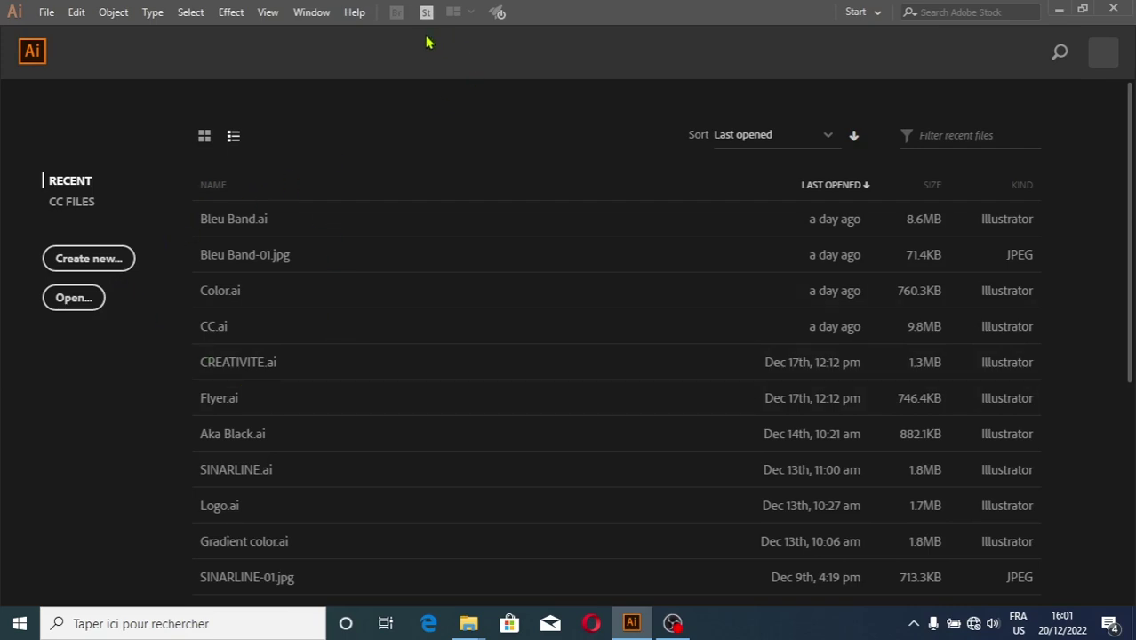
Step: Create Untitled-1 from the A4 preset (210 × 297 mm, portrait)
click(82, 264)
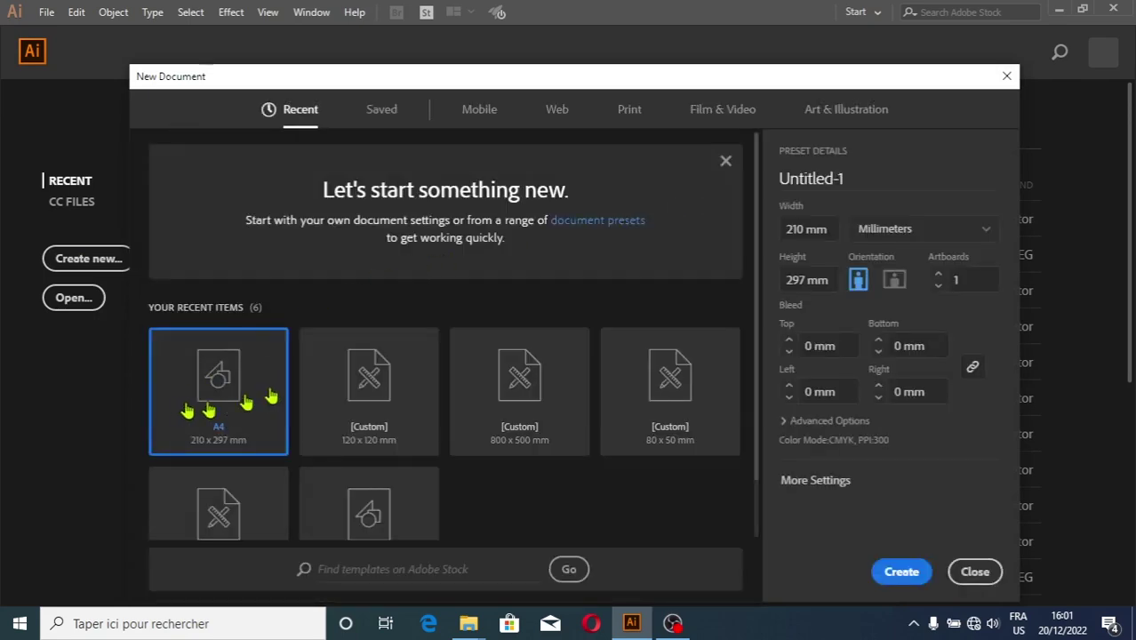
click(902, 572)
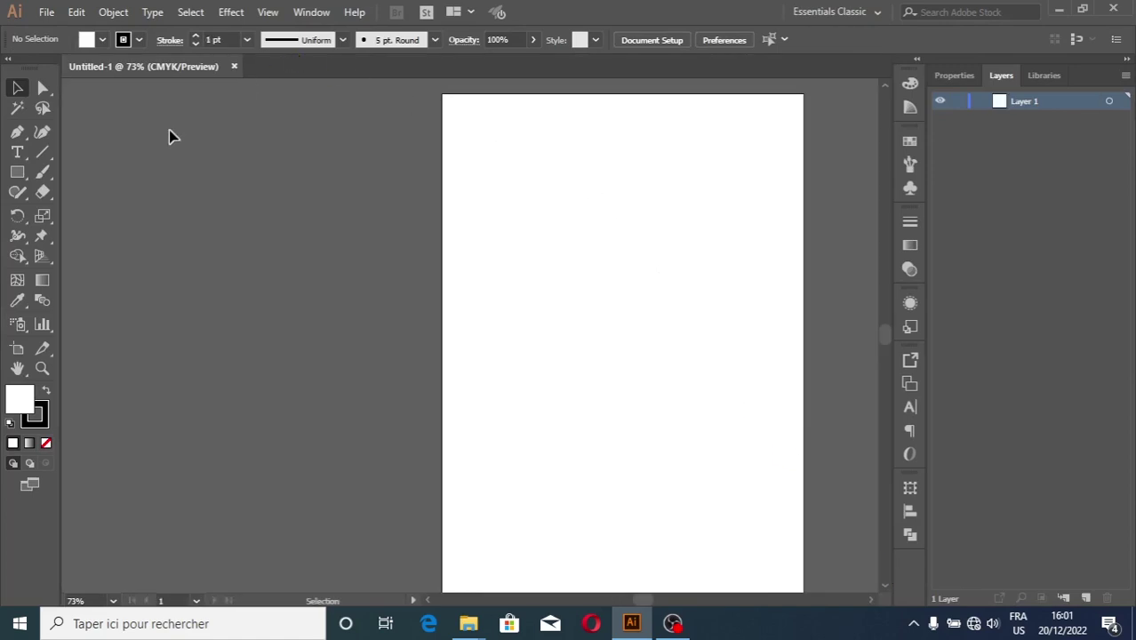
Step: Draw a white rectangle left of the page, remove its stroke, and slim it into a thin bar
click(17, 173)
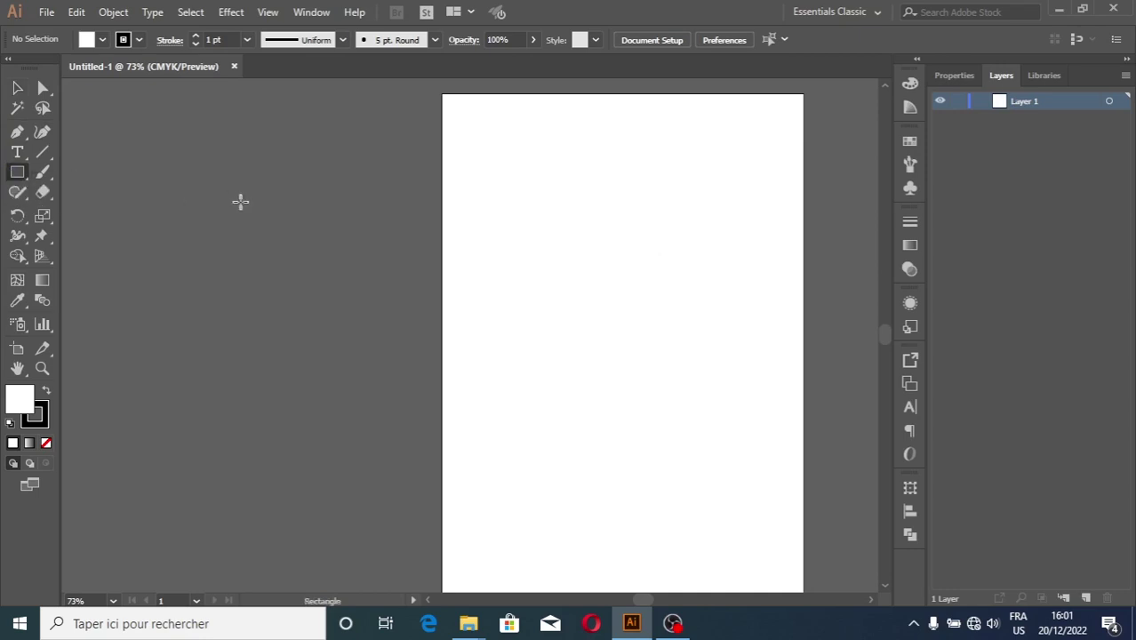
drag(195, 193, 406, 225)
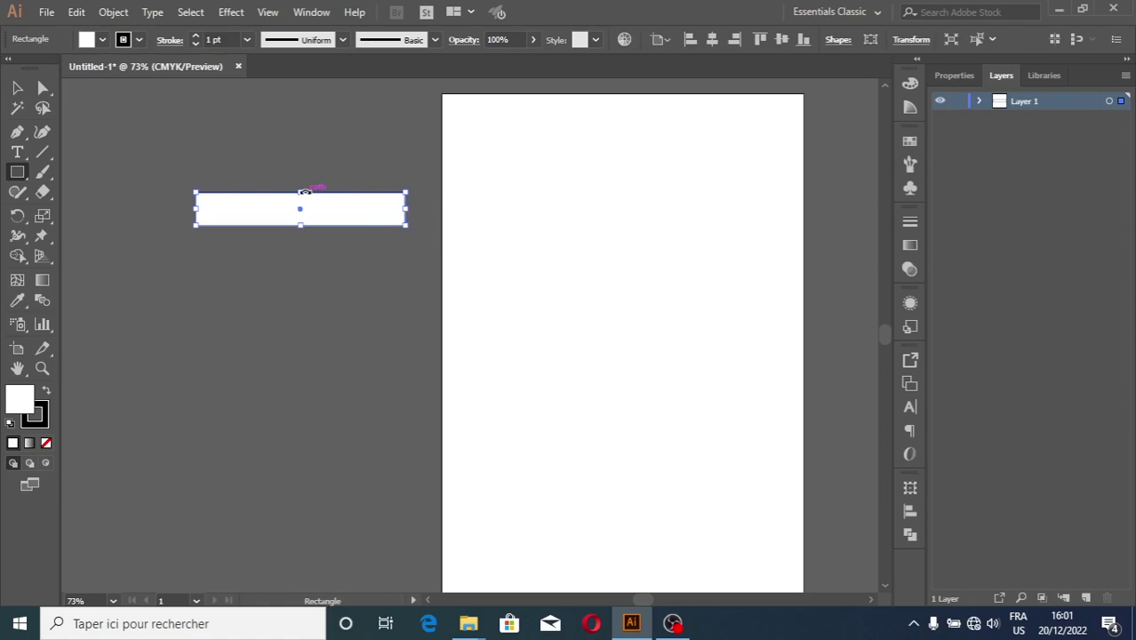
click(139, 40)
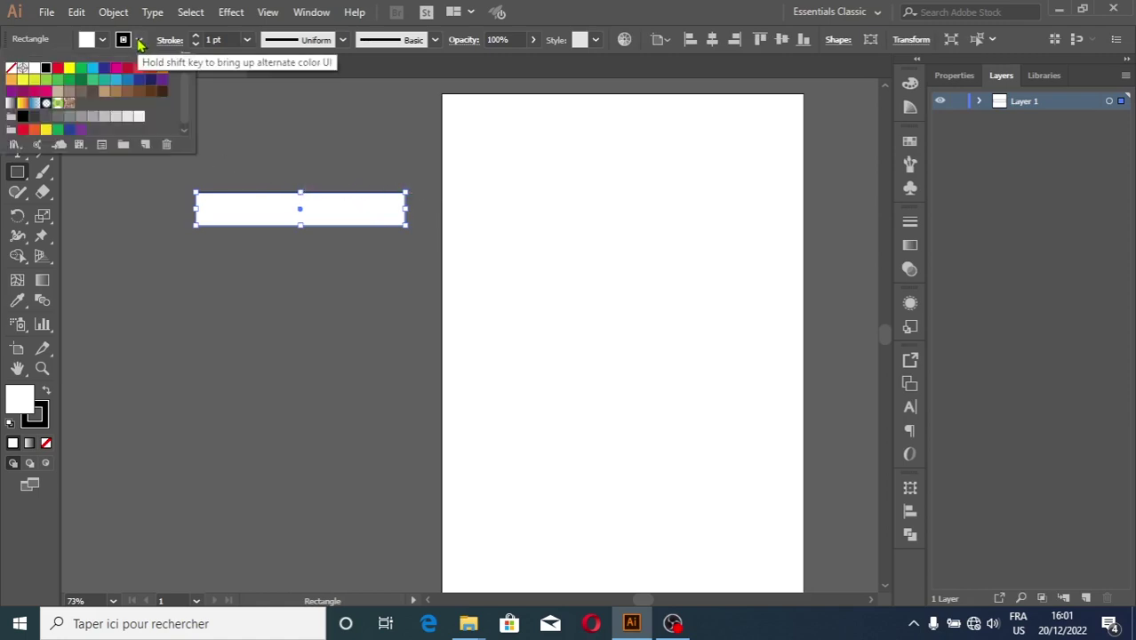
click(10, 69)
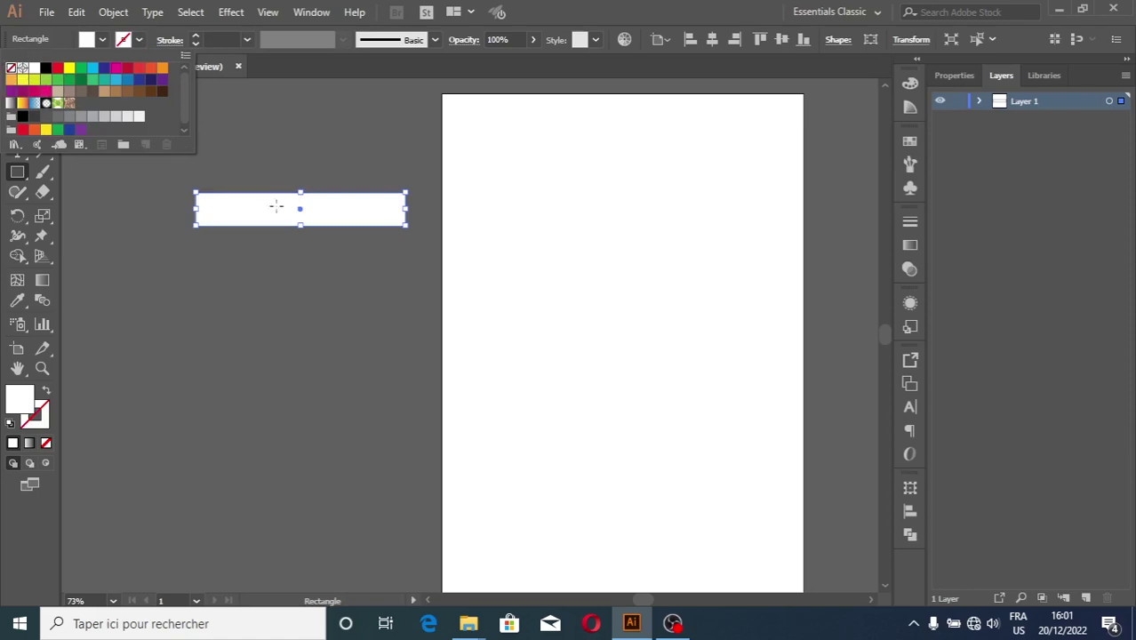
click(302, 216)
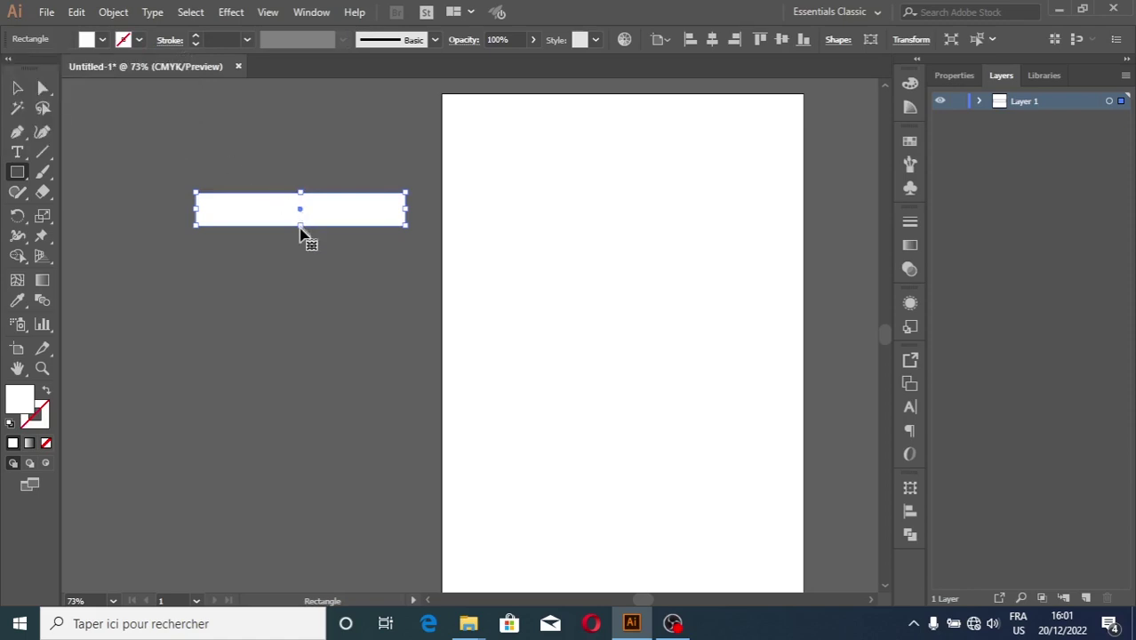
drag(302, 225, 302, 220)
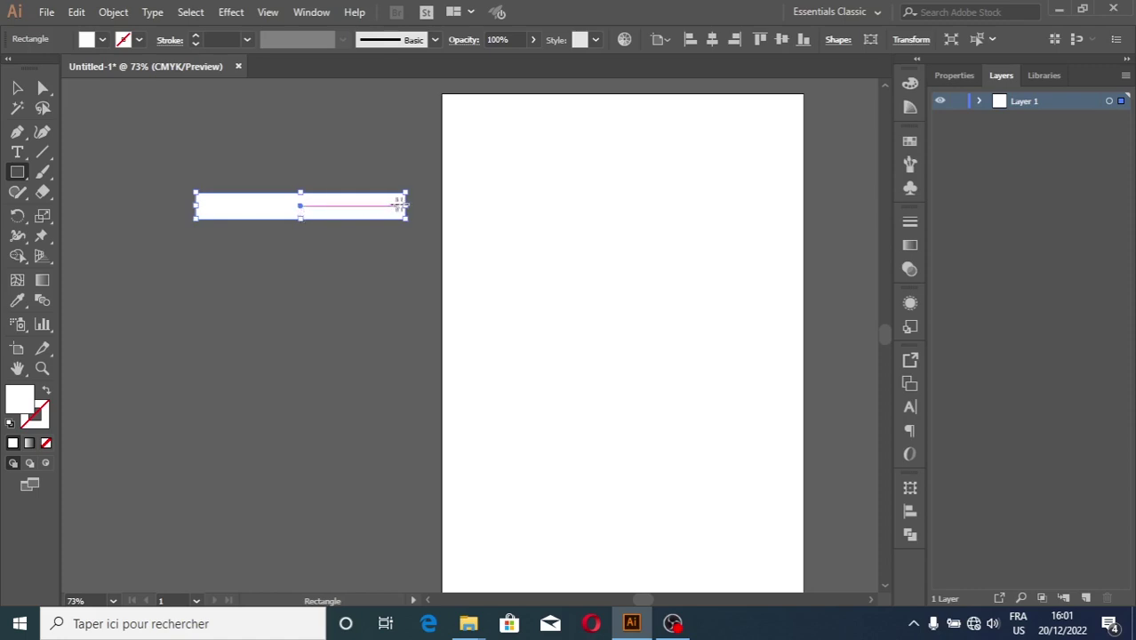
drag(406, 205, 391, 206)
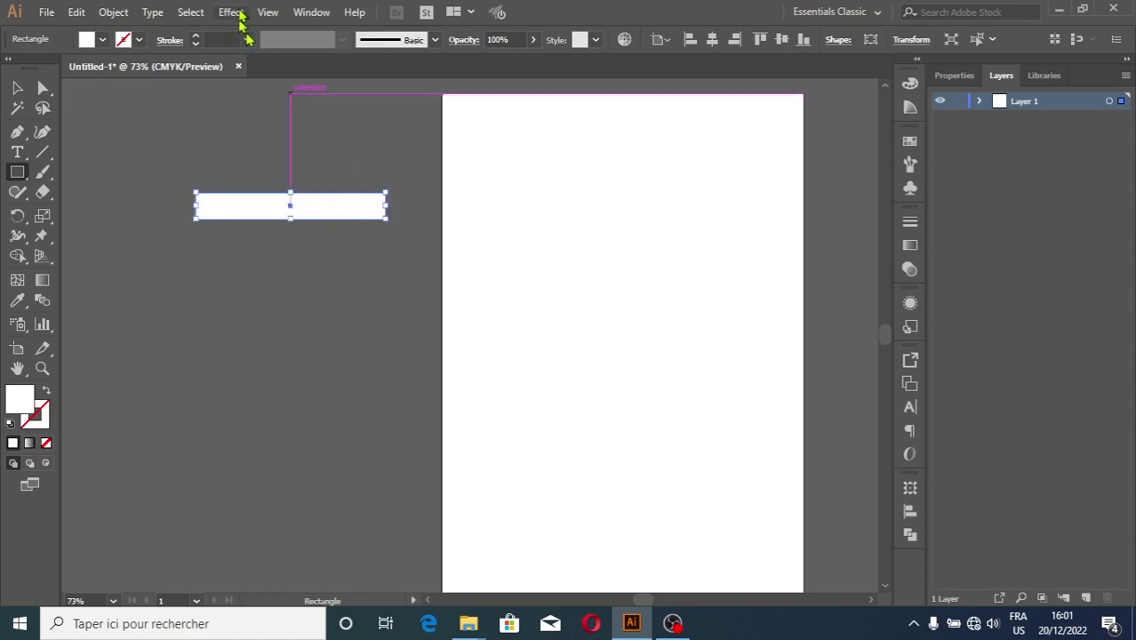
Step: Apply a Zig Zag effect to the strip with Smooth points and 4 mm size
click(230, 12)
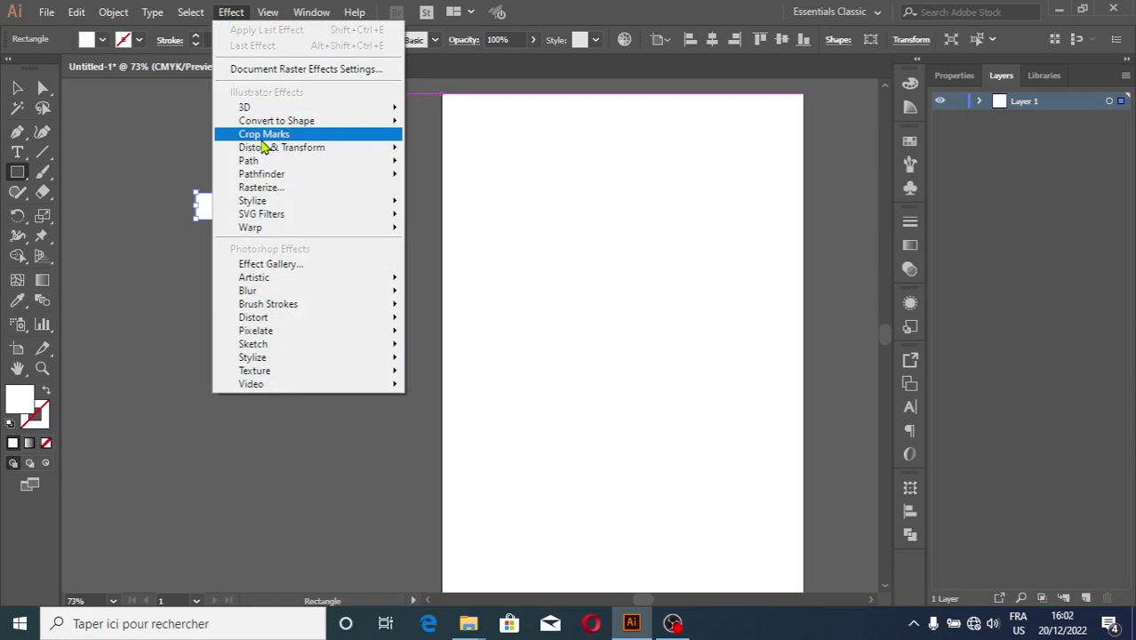
mouse_move(281, 148)
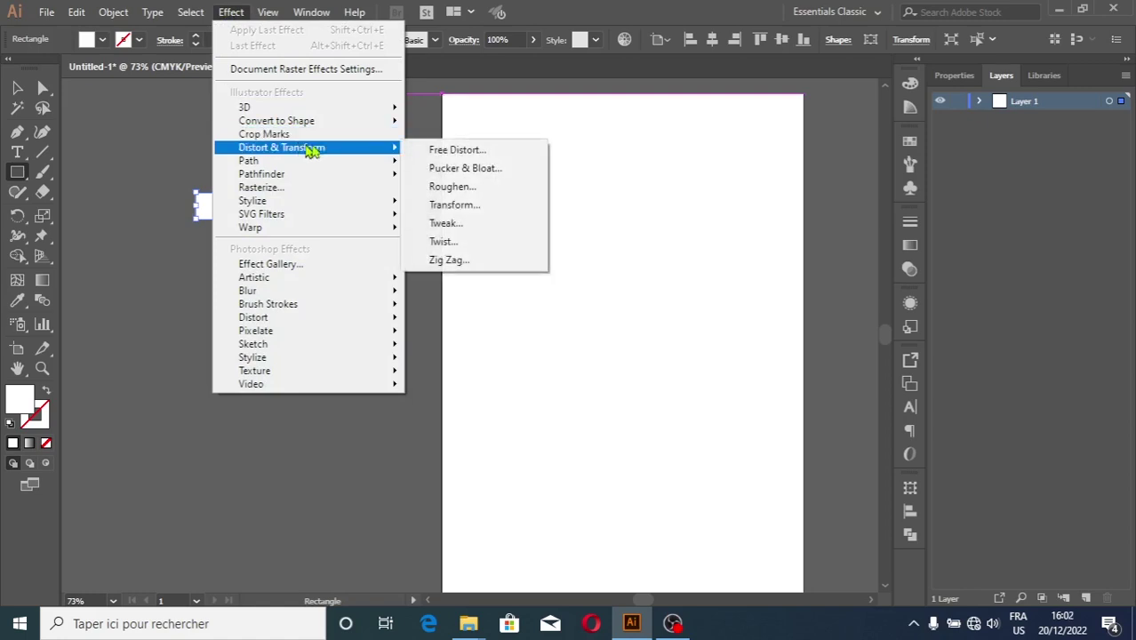
click(452, 267)
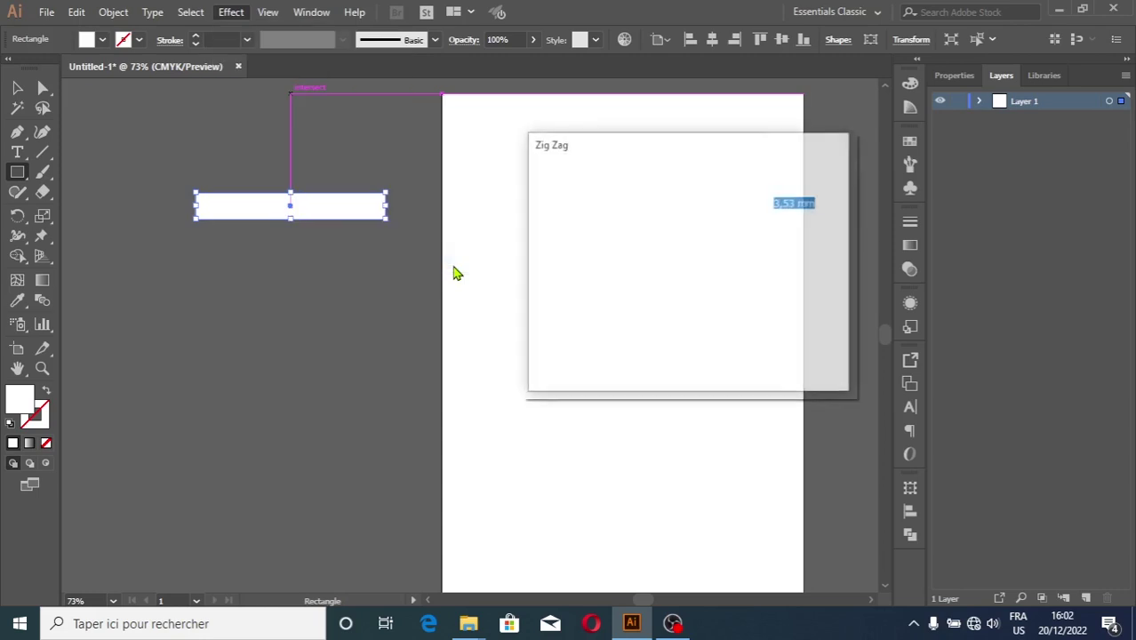
click(546, 357)
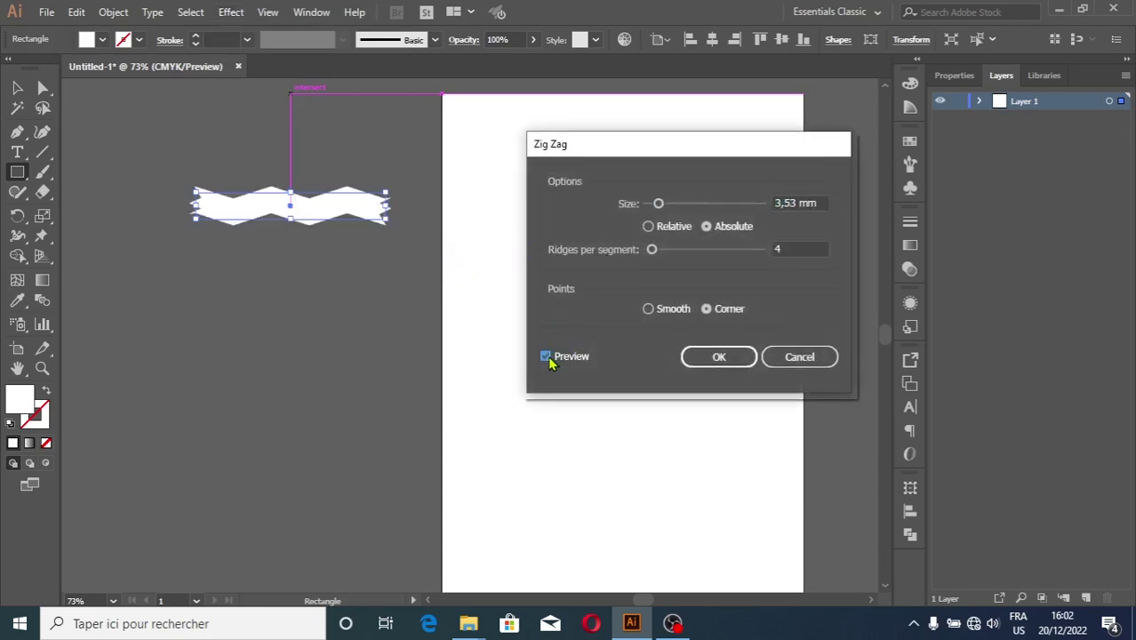
click(649, 308)
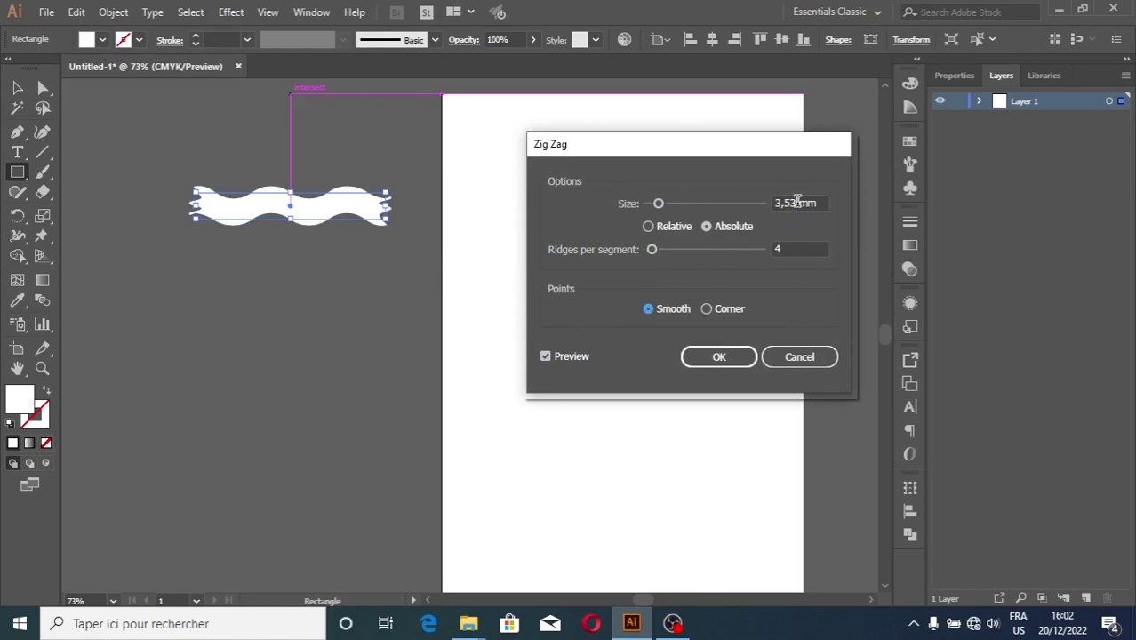
double_click(781, 203)
text(4)
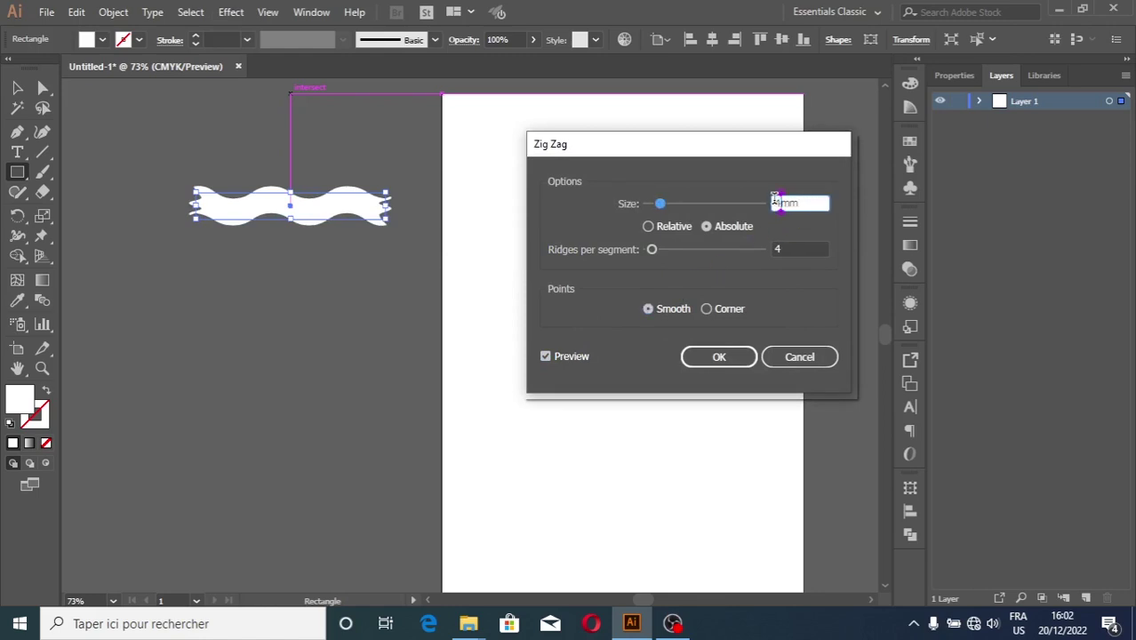
click(719, 359)
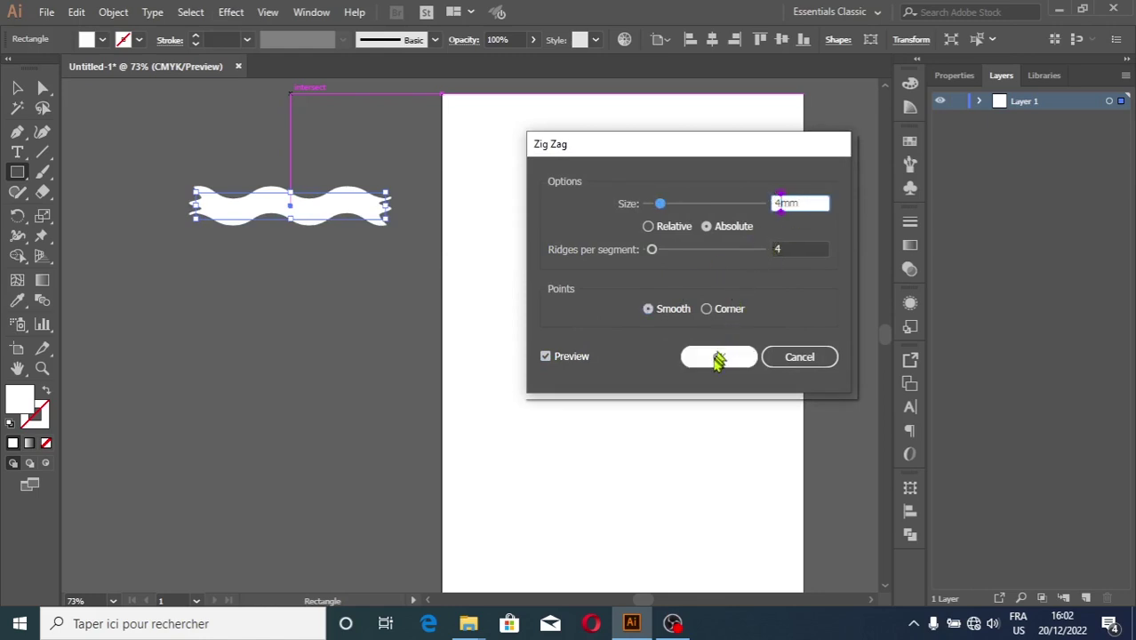
click(719, 358)
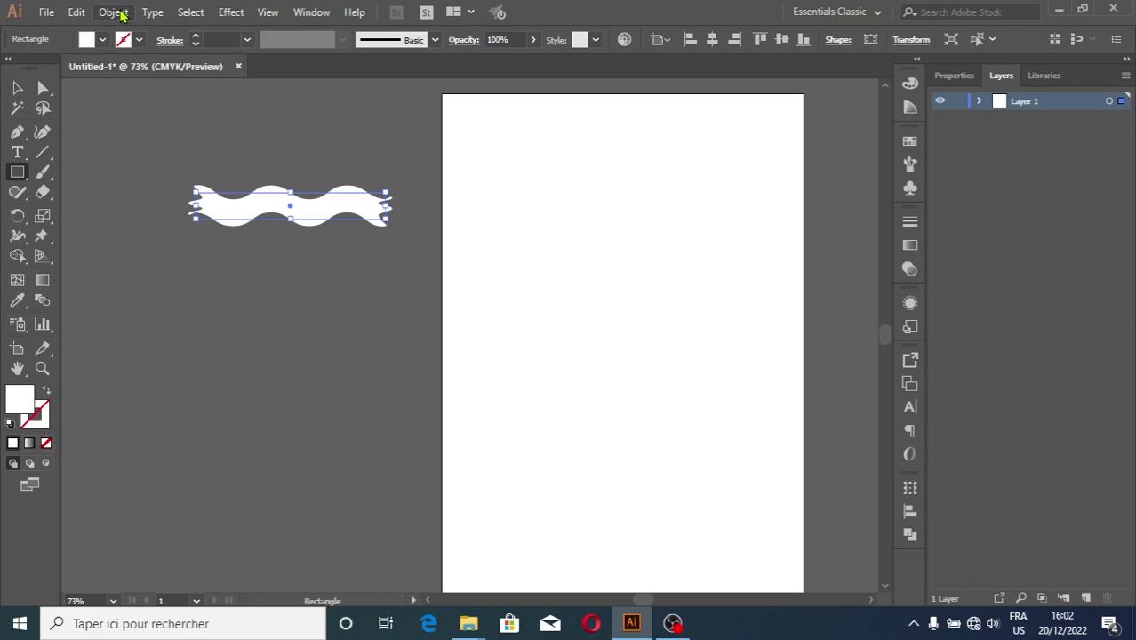
Step: Expand the wave's appearance and cut its left end straight using a rectangle and Minus Front
click(120, 14)
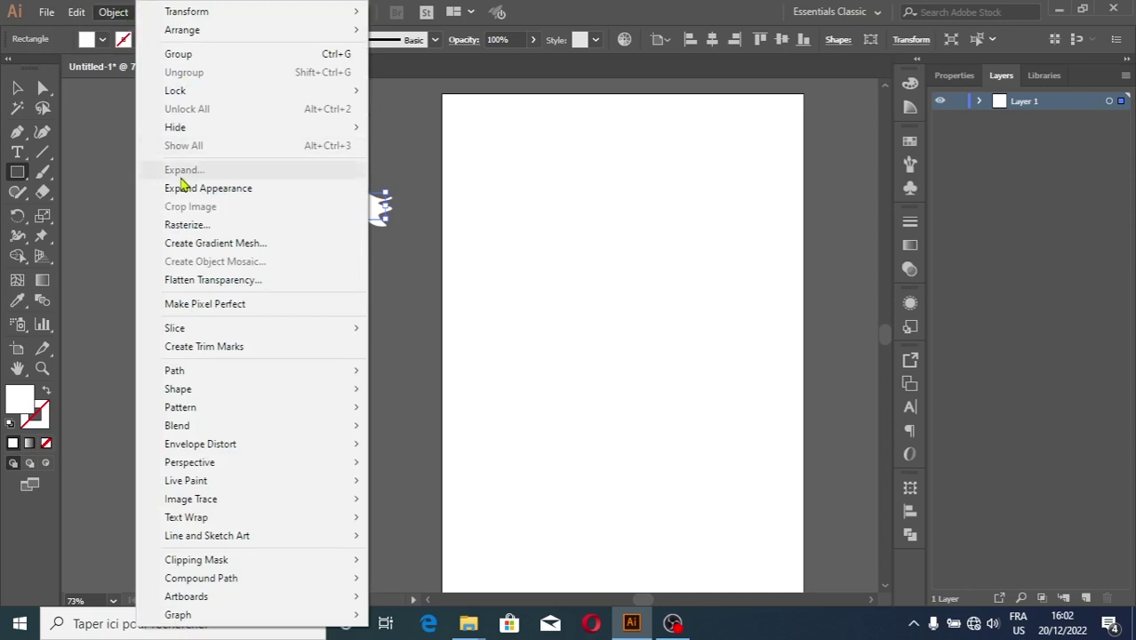
click(207, 188)
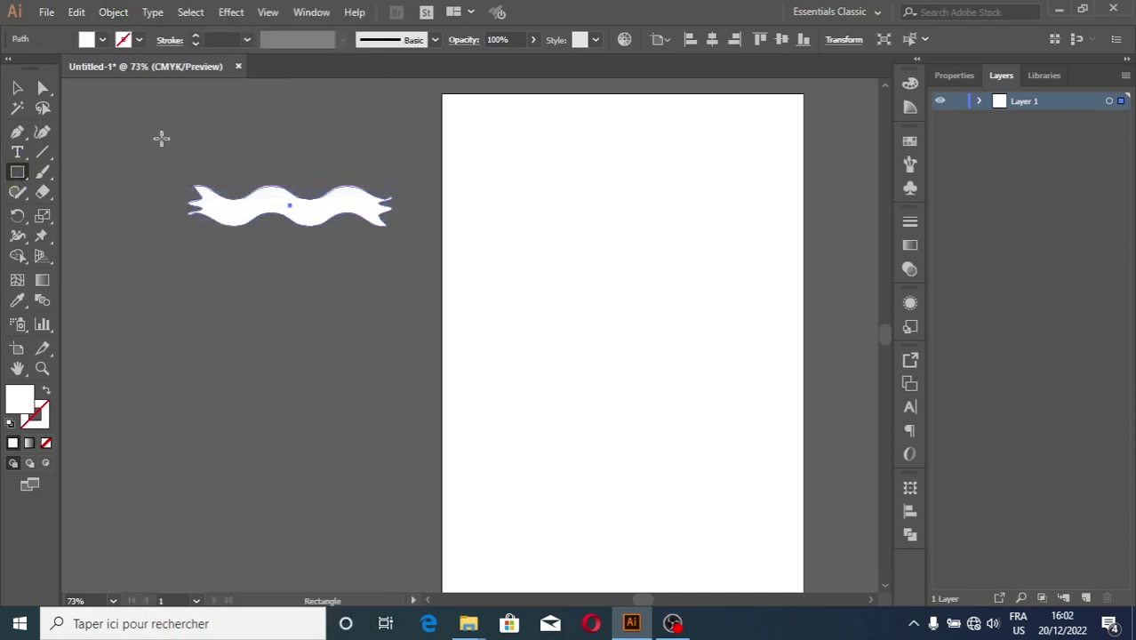
mouse_move(171, 134)
mouse_down()
mouse_move(237, 273)
mouse_move(227, 270)
mouse_up()
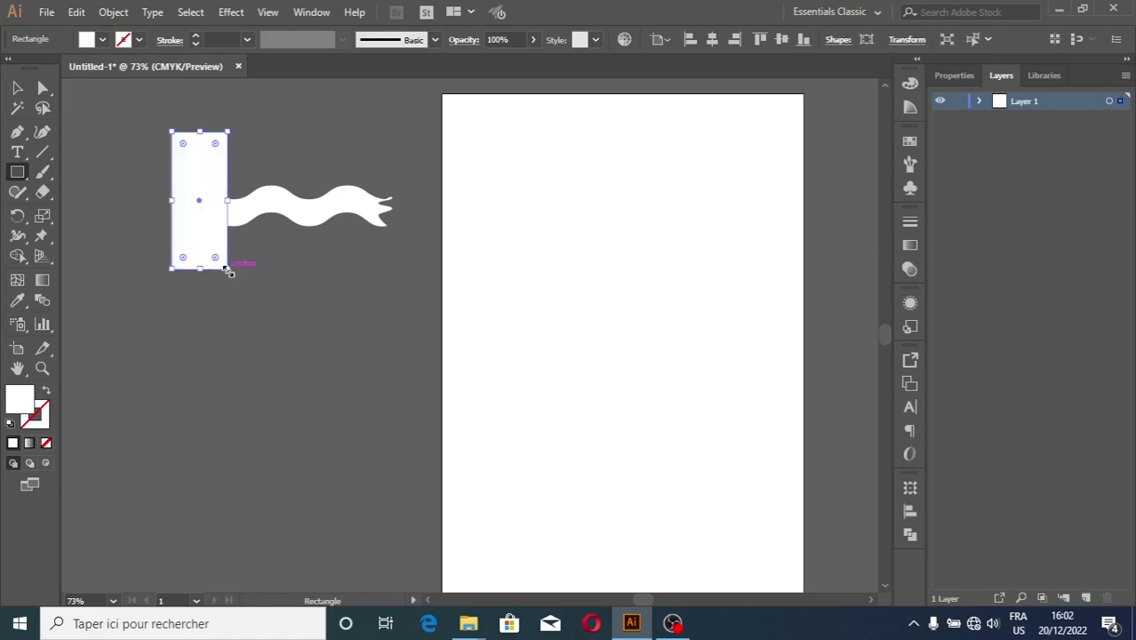
click(20, 89)
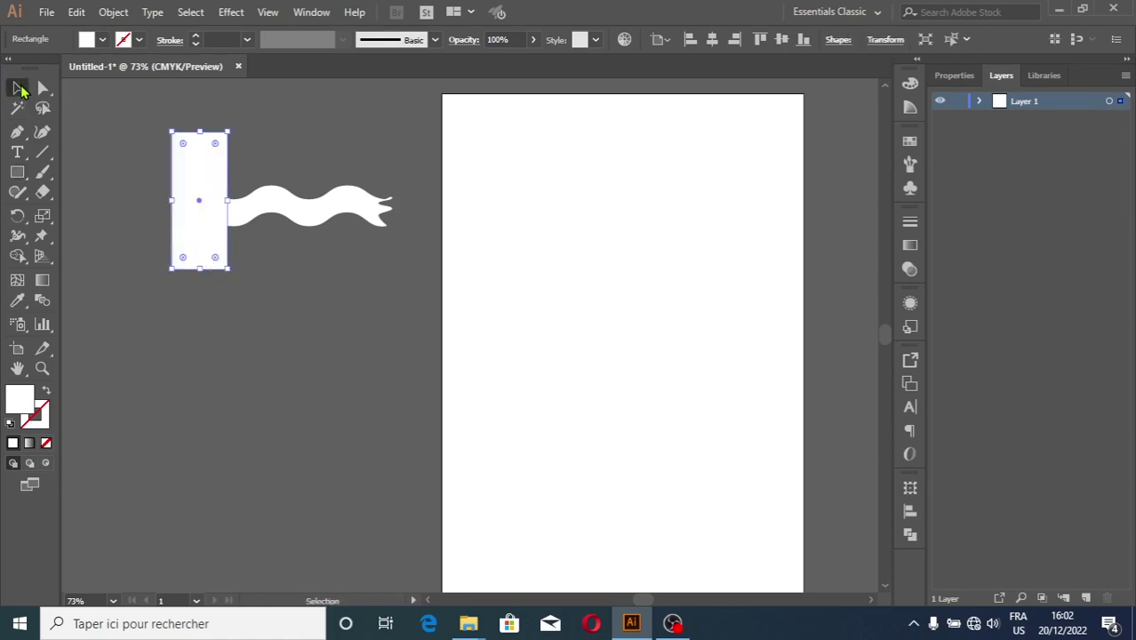
click(252, 225)
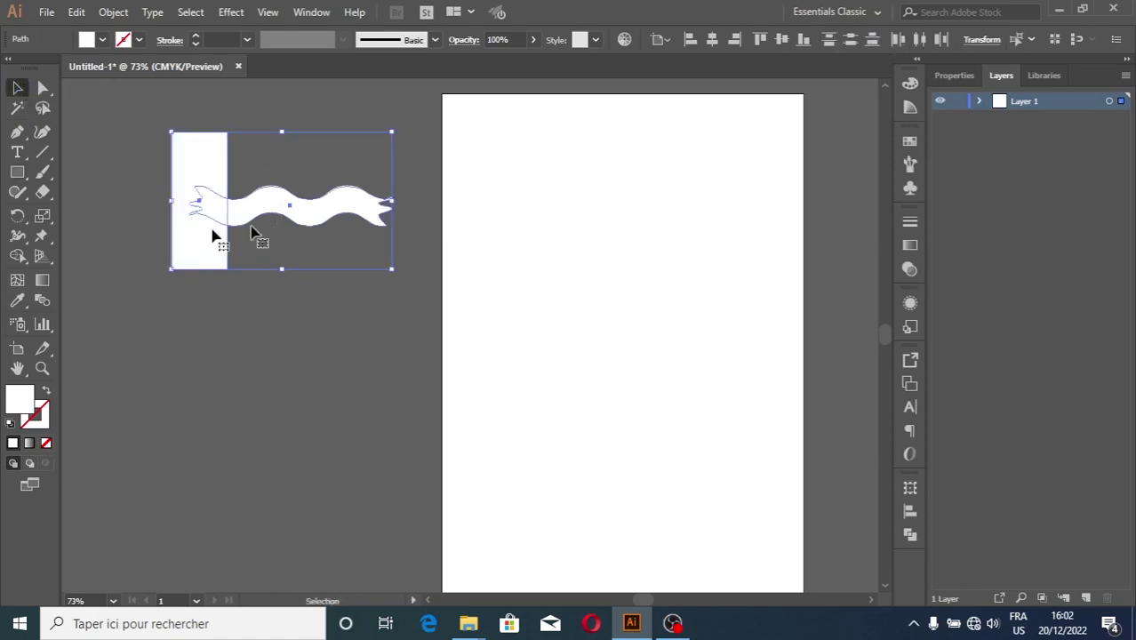
click(911, 536)
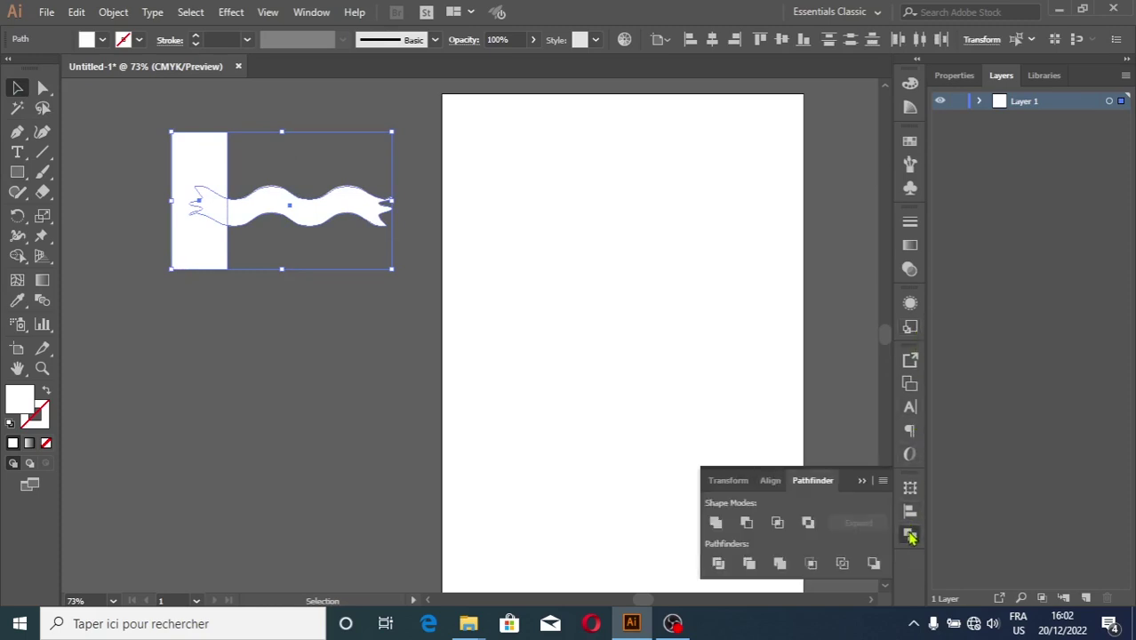
click(748, 526)
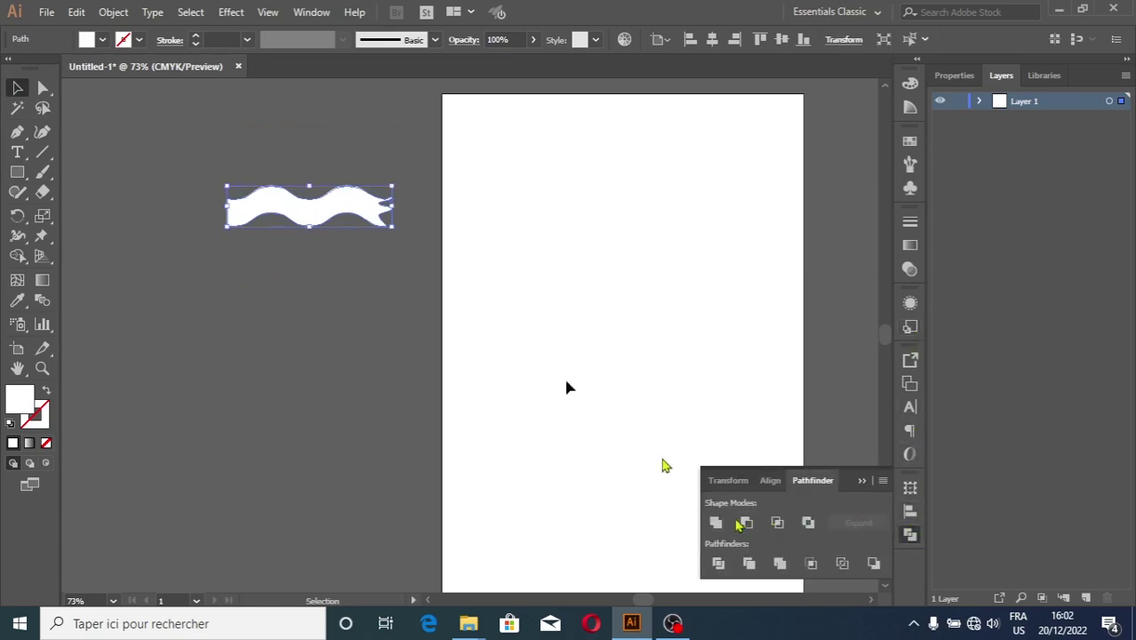
click(16, 173)
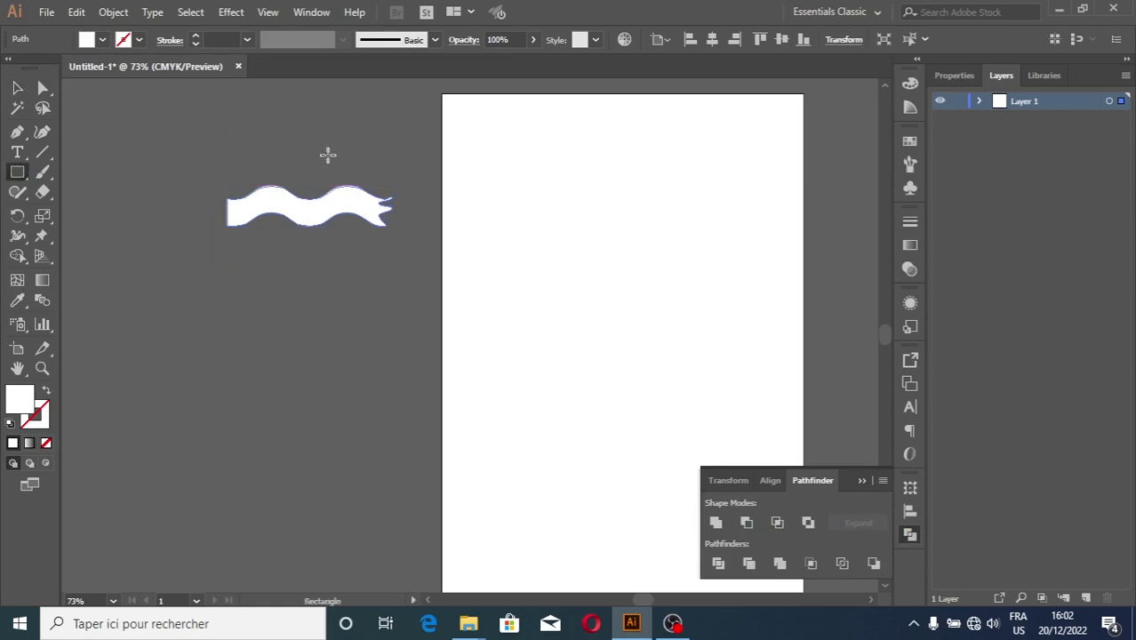
Step: Cut the wave's right end straight by subtracting a covering rectangle with Minus Front
drag(316, 153, 413, 279)
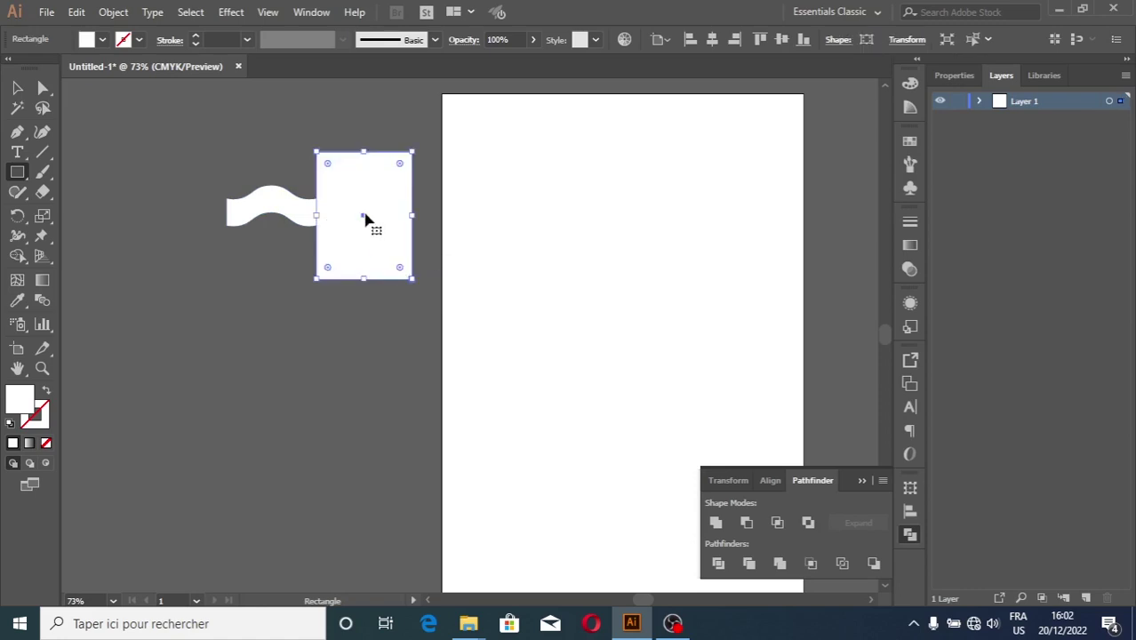
drag(367, 220, 385, 221)
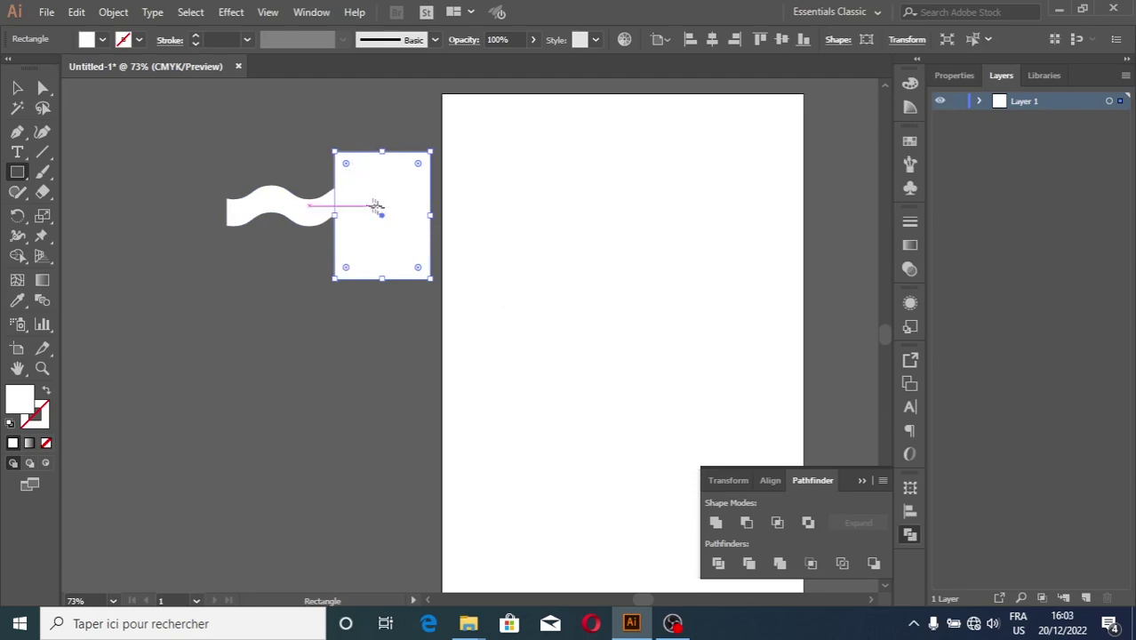
drag(384, 223, 393, 224)
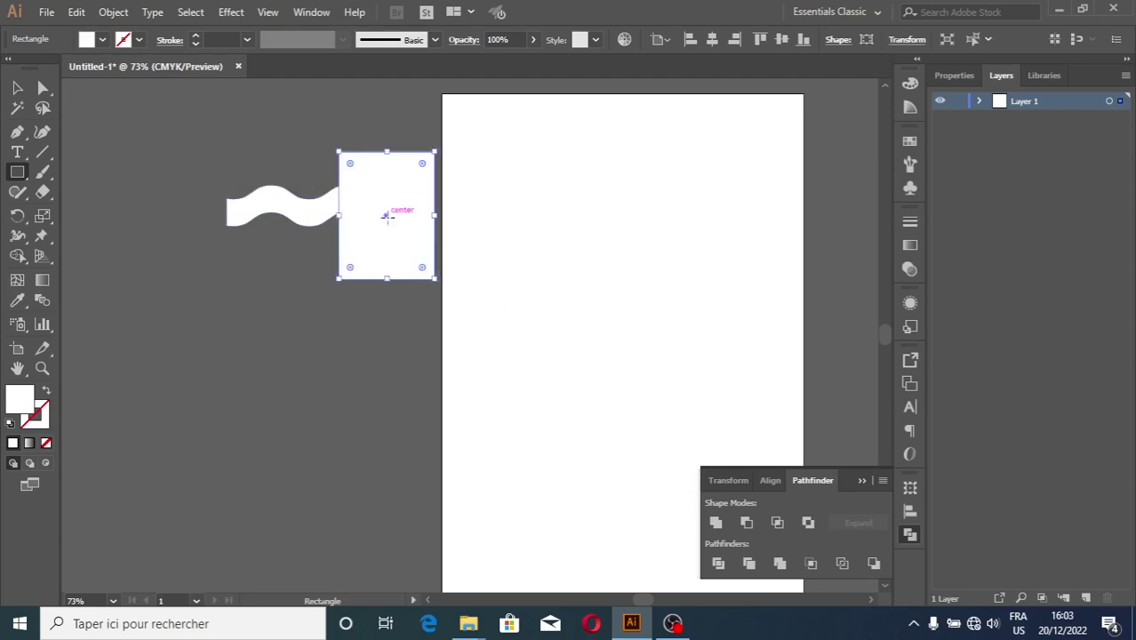
click(17, 87)
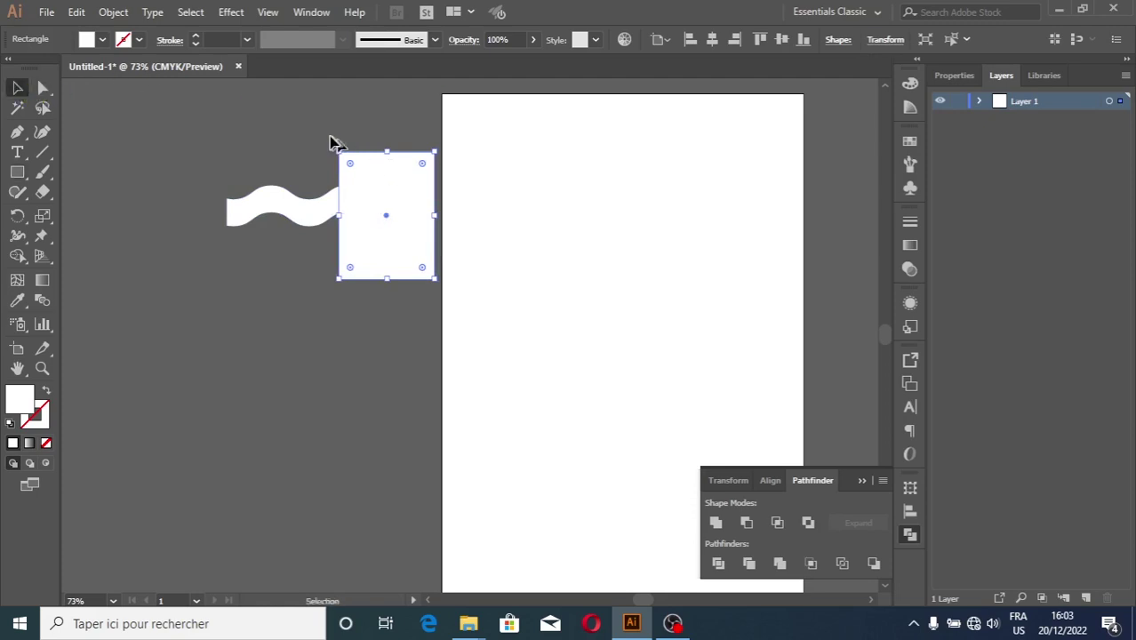
drag(330, 141, 433, 318)
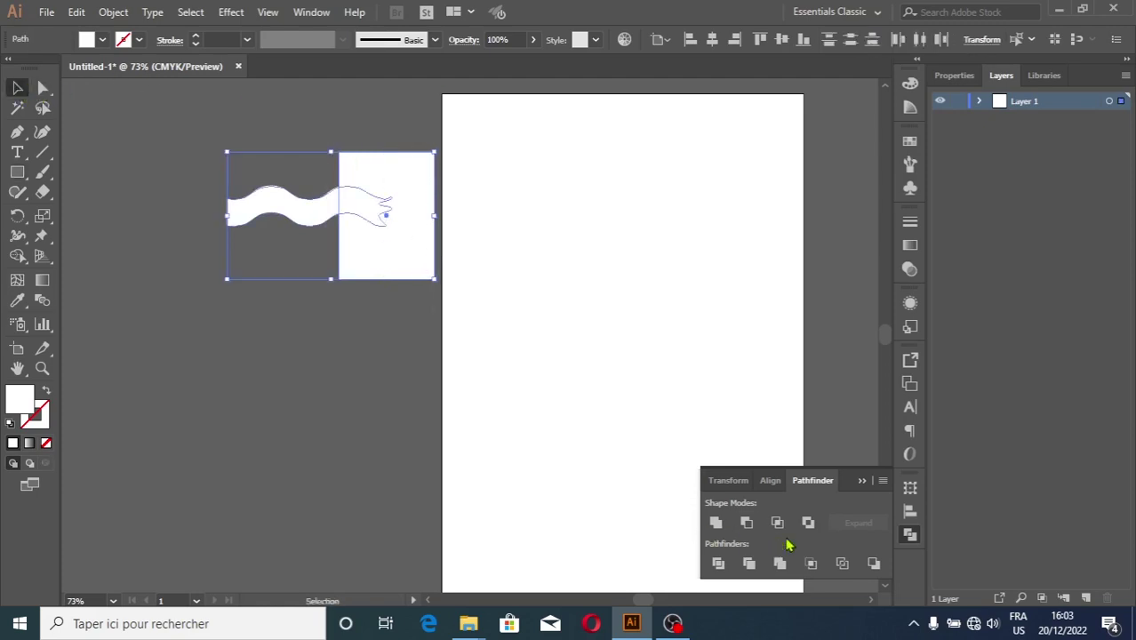
click(747, 531)
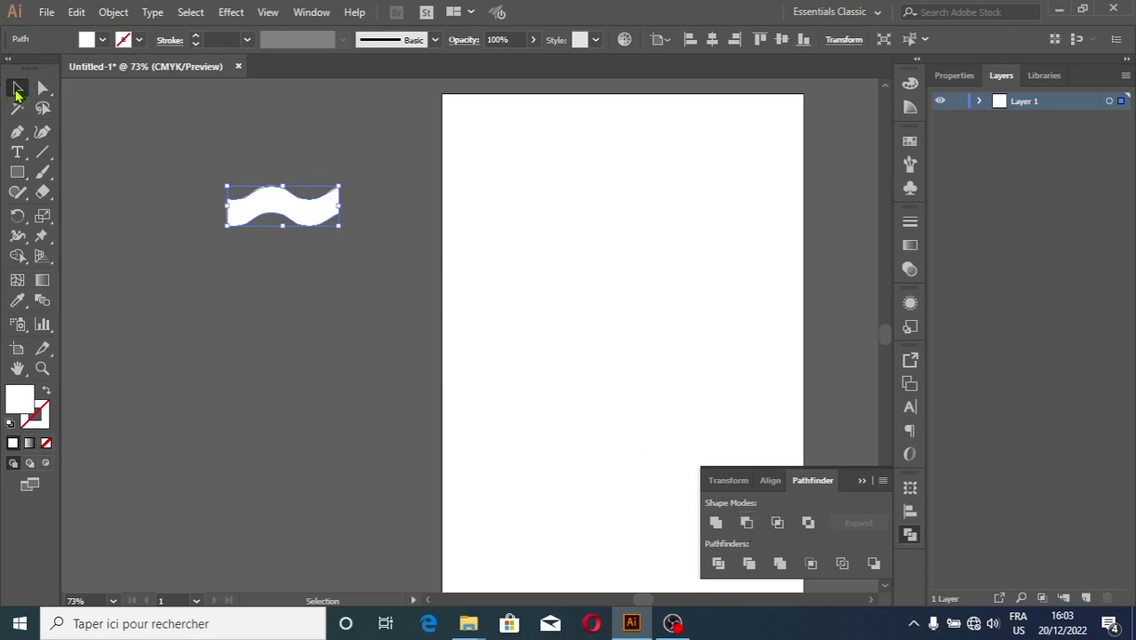
click(17, 171)
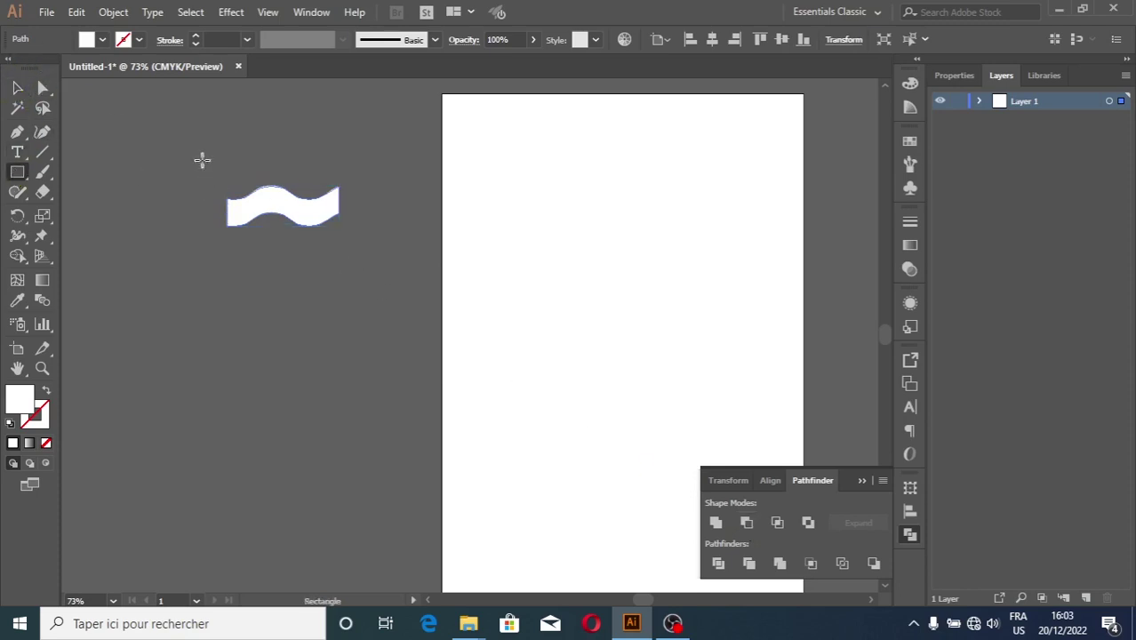
Step: Trim another slice off the wave's left end with Minus Front, then stretch the wave wider
drag(202, 160, 230, 275)
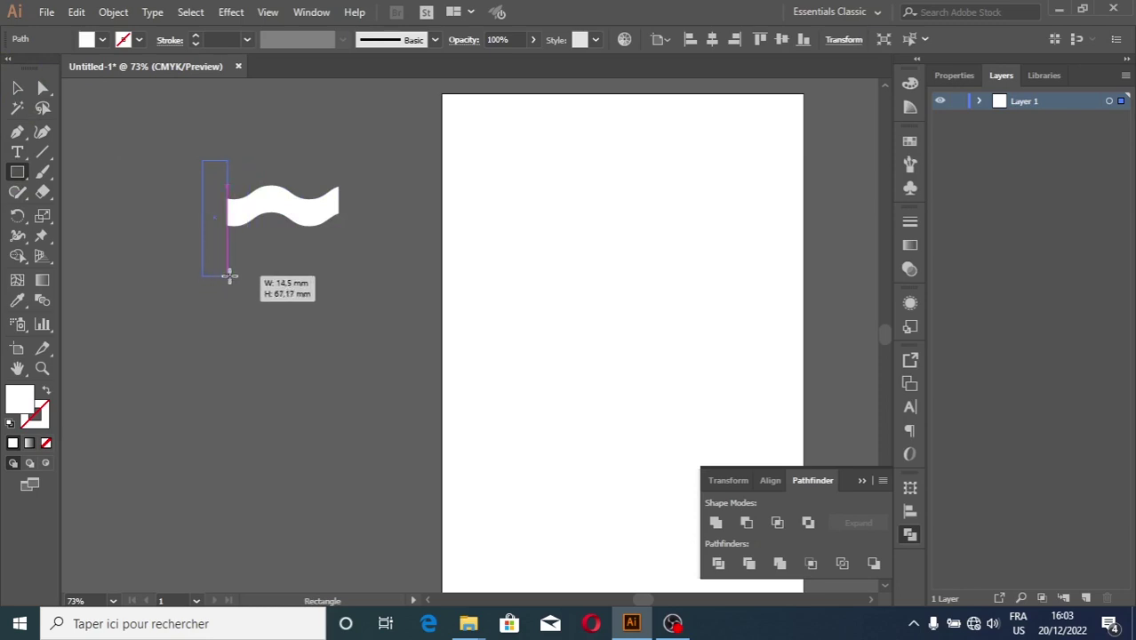
drag(230, 275, 233, 276)
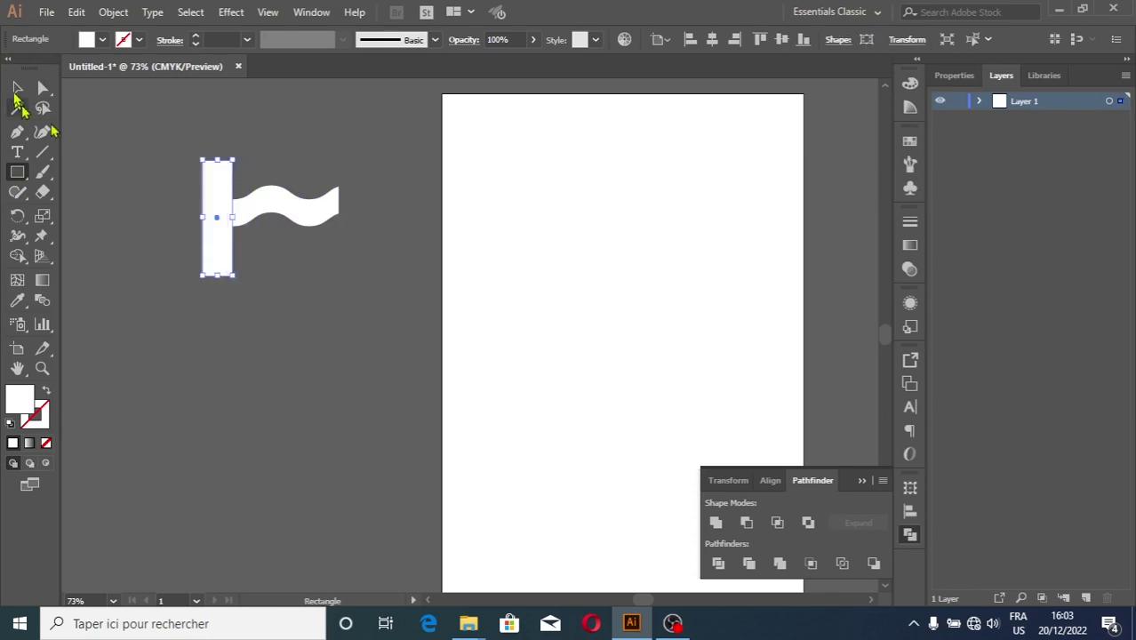
click(18, 88)
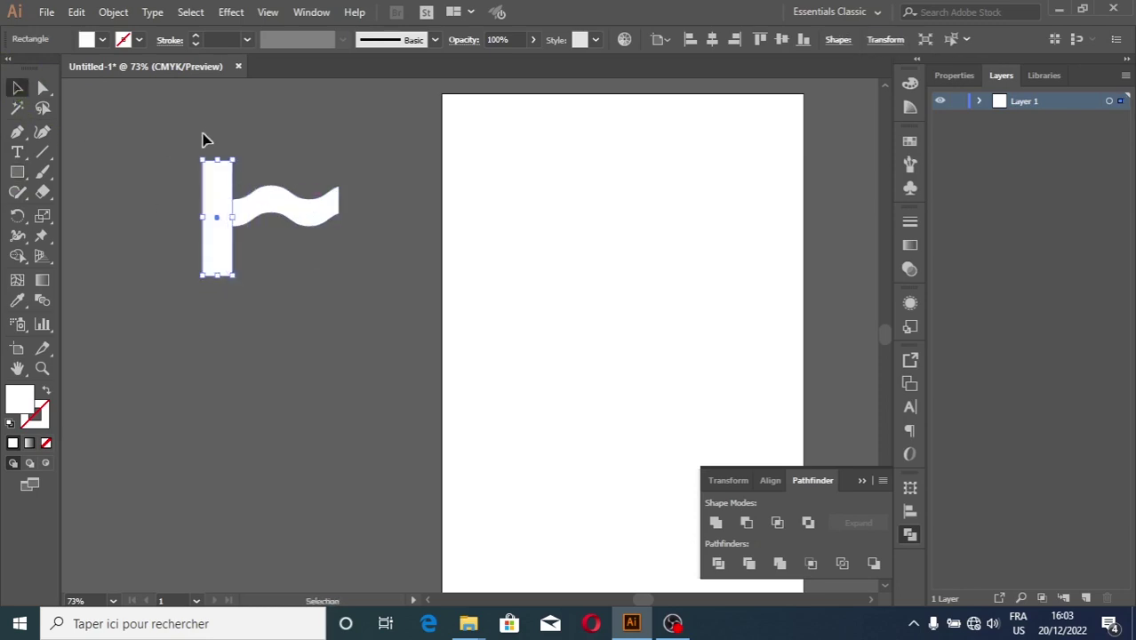
drag(203, 134, 353, 356)
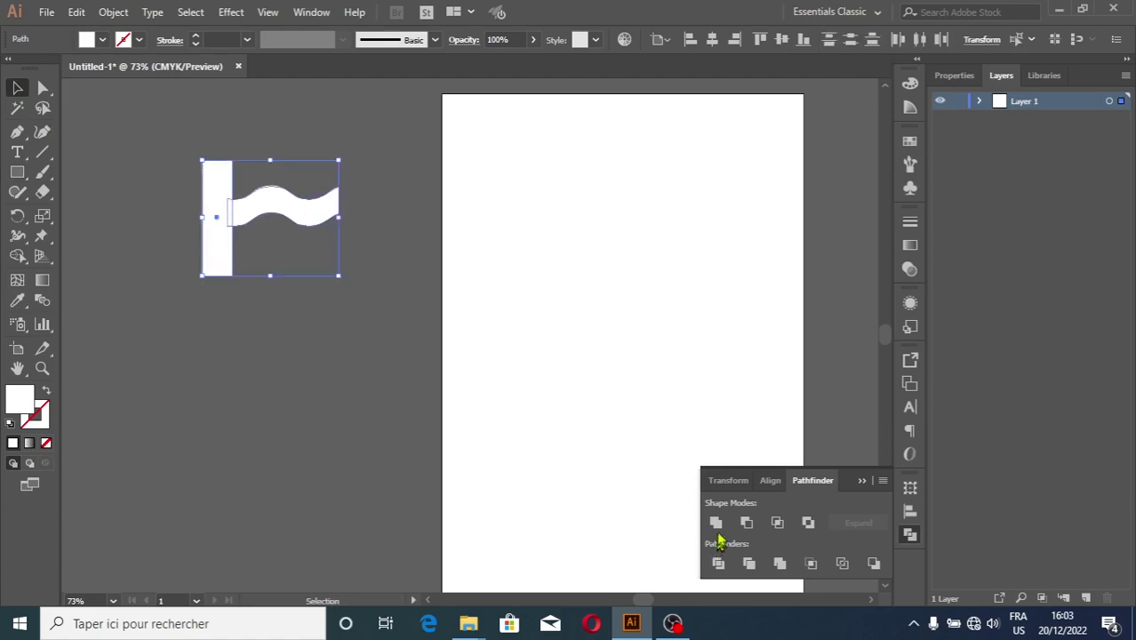
click(747, 524)
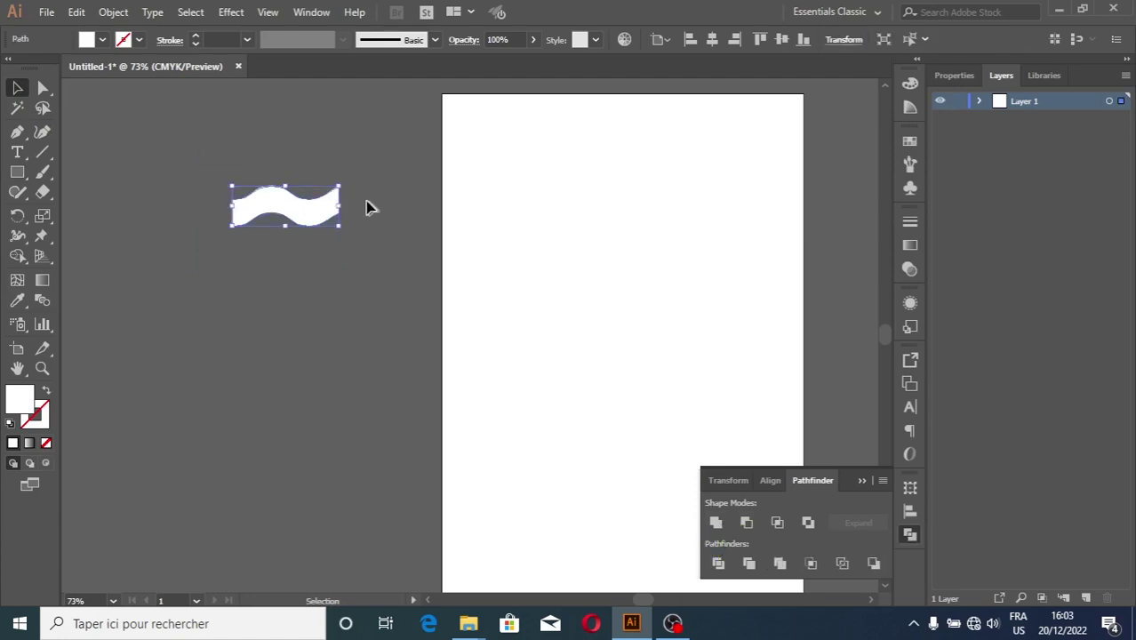
drag(339, 207, 367, 208)
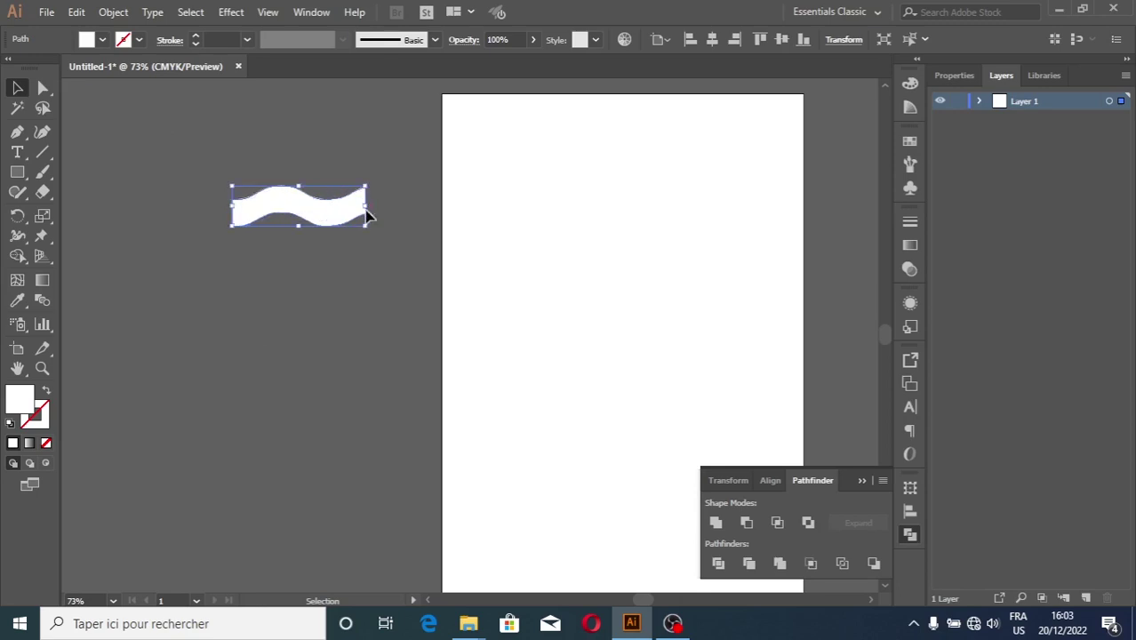
Step: Widen the wave leftward, raise its crest anchor, and lower the right-end anchor slightly
drag(233, 206, 210, 206)
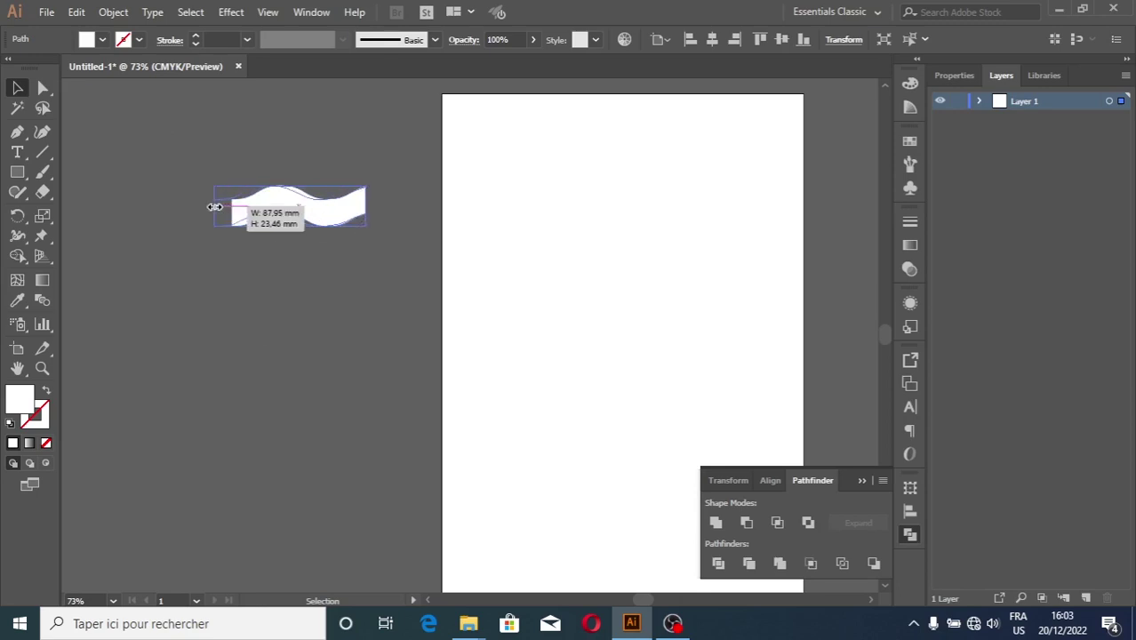
click(43, 90)
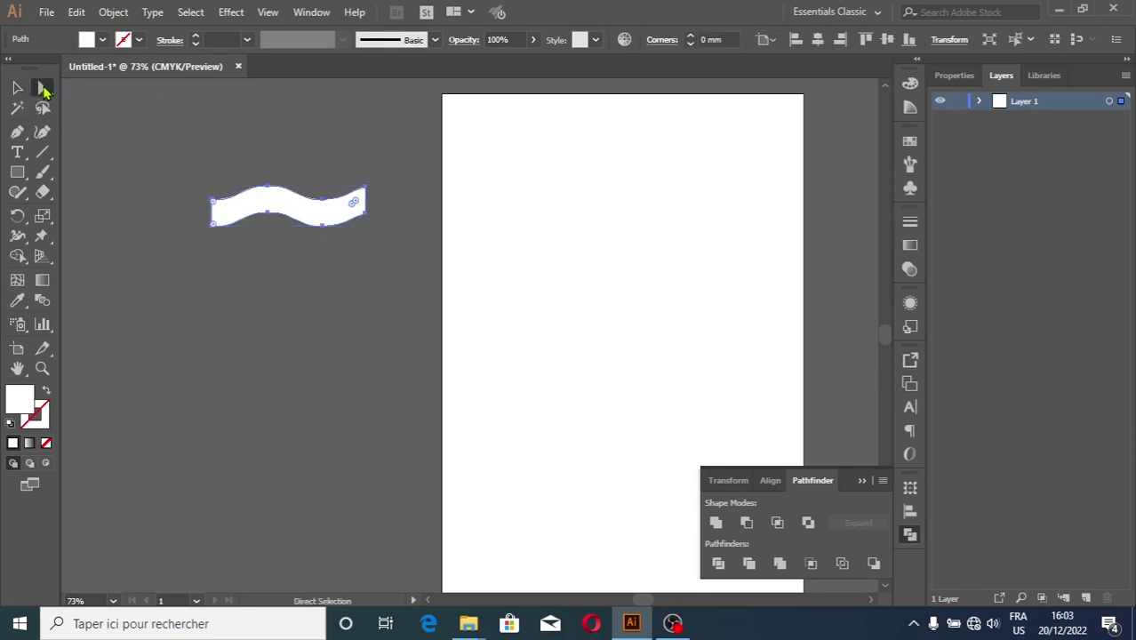
click(280, 223)
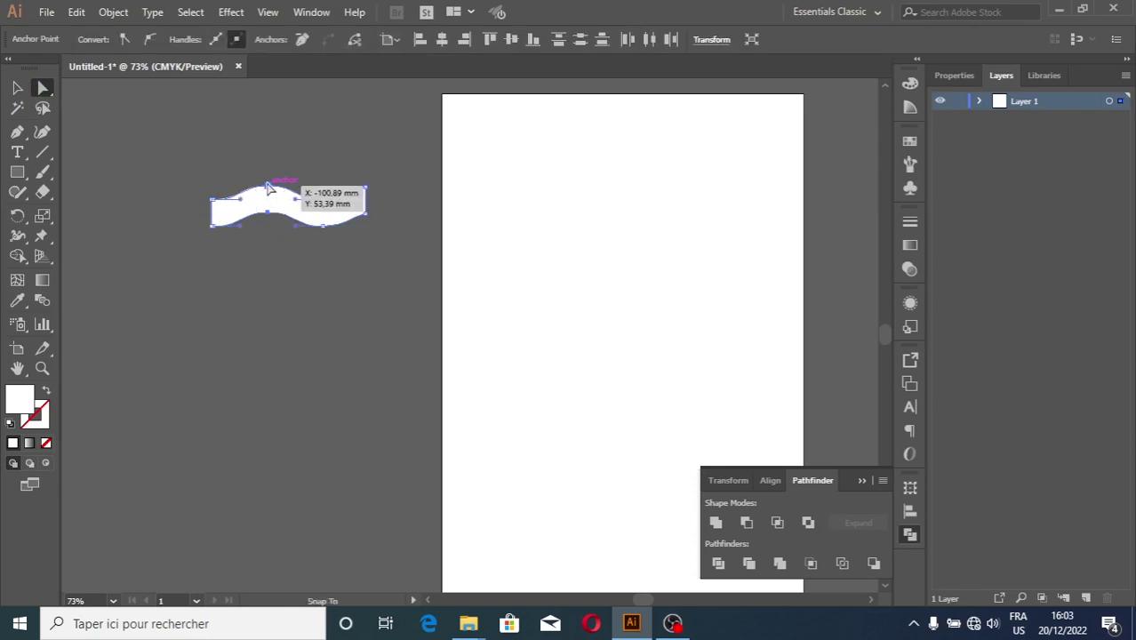
drag(269, 191, 268, 180)
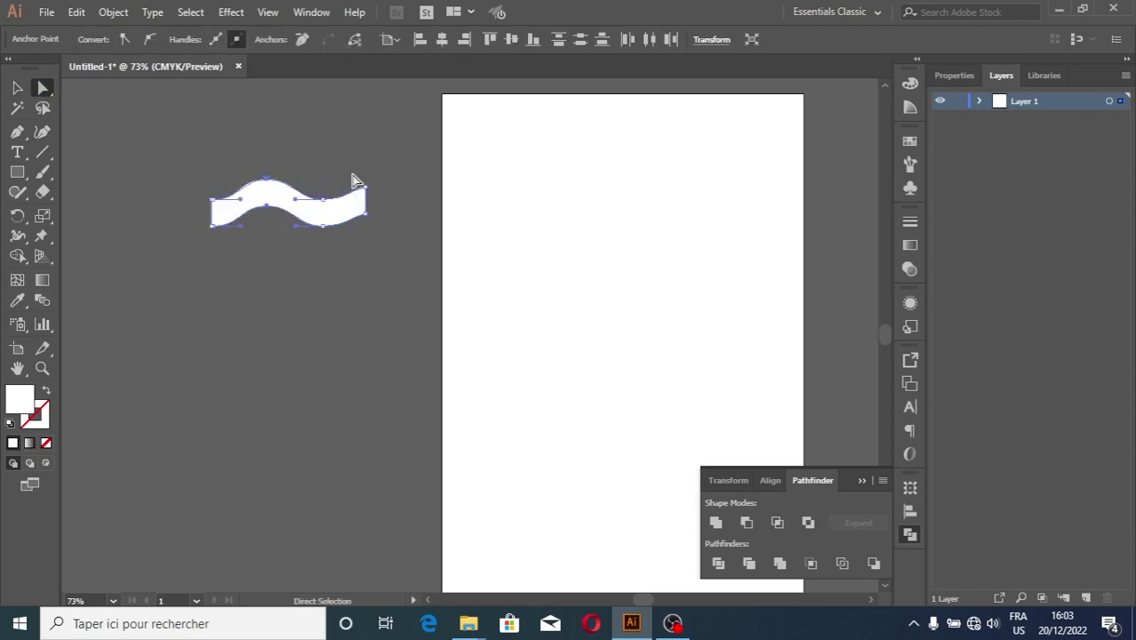
drag(367, 190, 365, 190)
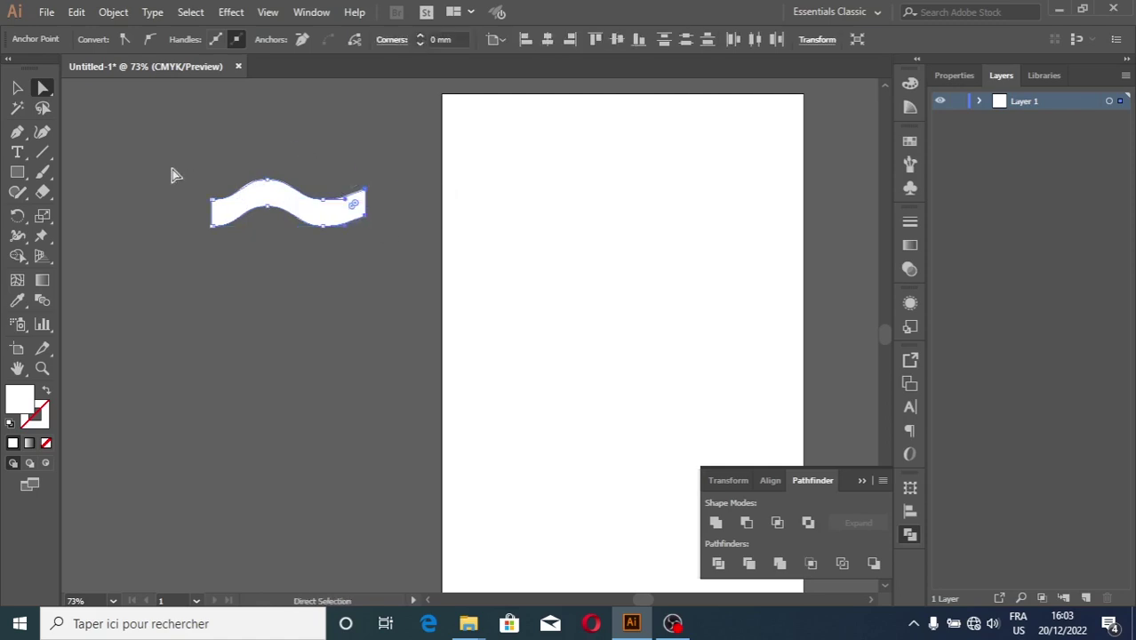
click(292, 163)
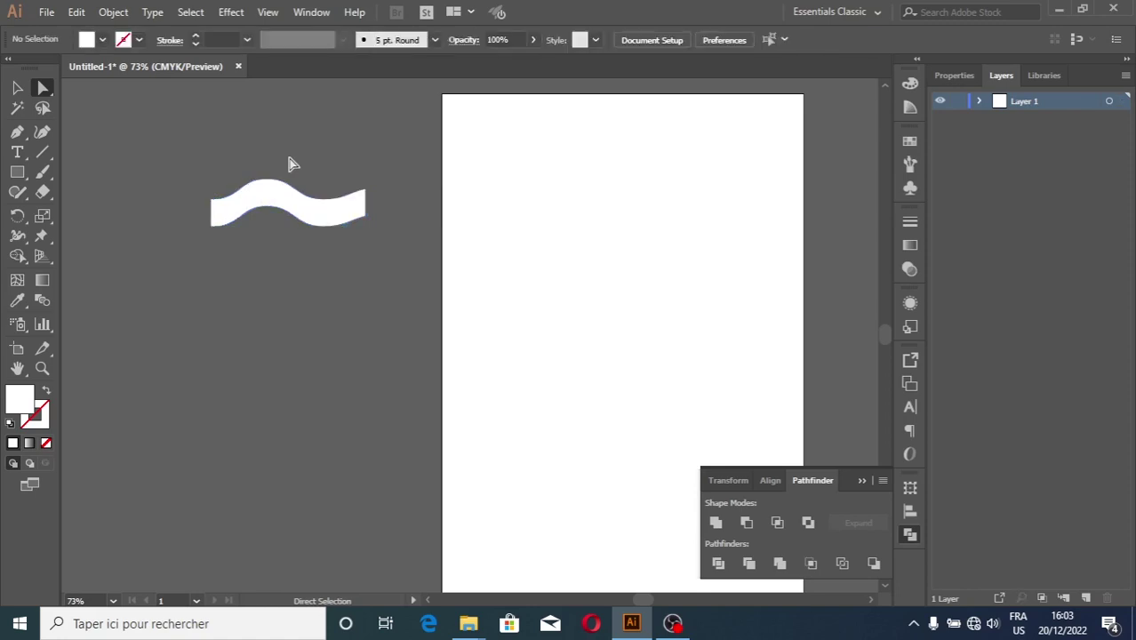
Step: Cut the wave's right end straight with a covering rectangle and Minus Front
click(17, 173)
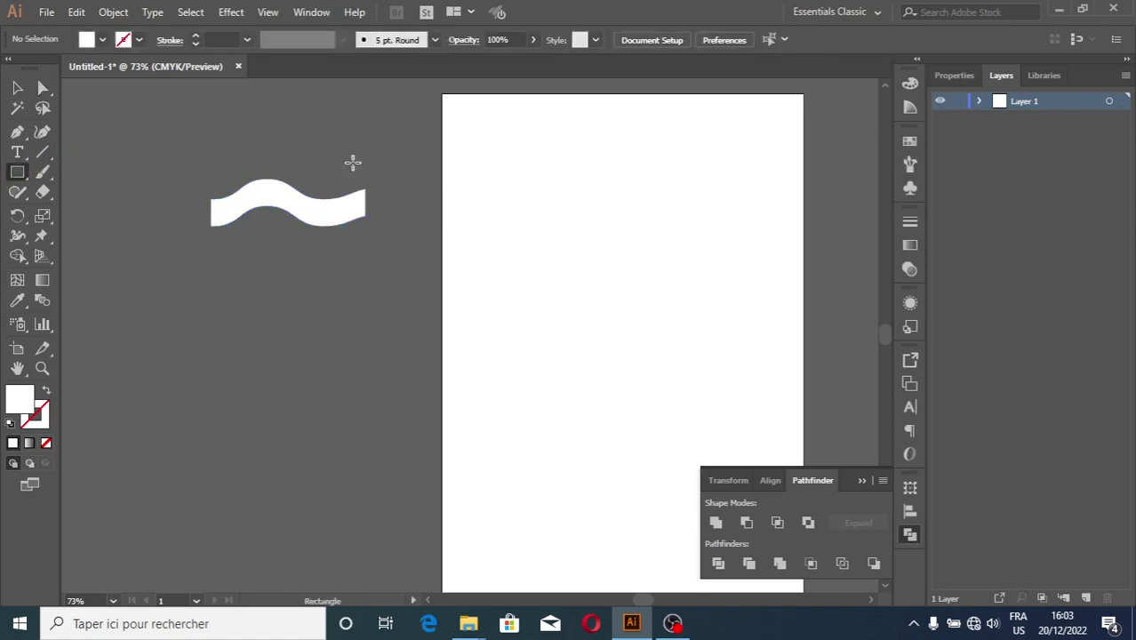
drag(353, 163, 392, 262)
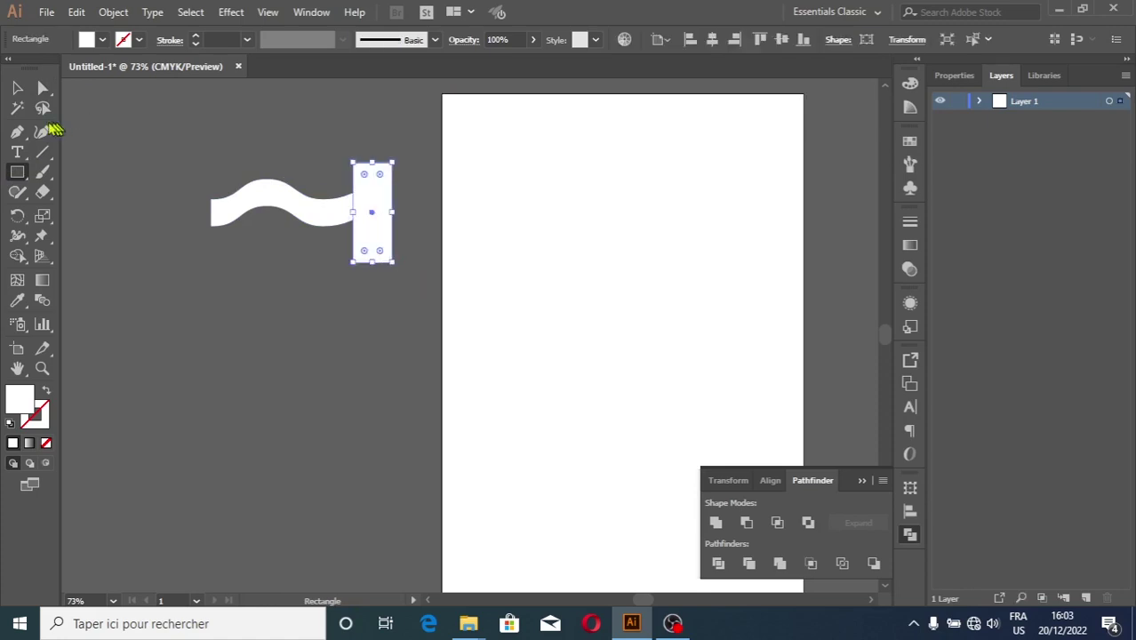
click(17, 87)
drag(249, 141, 405, 254)
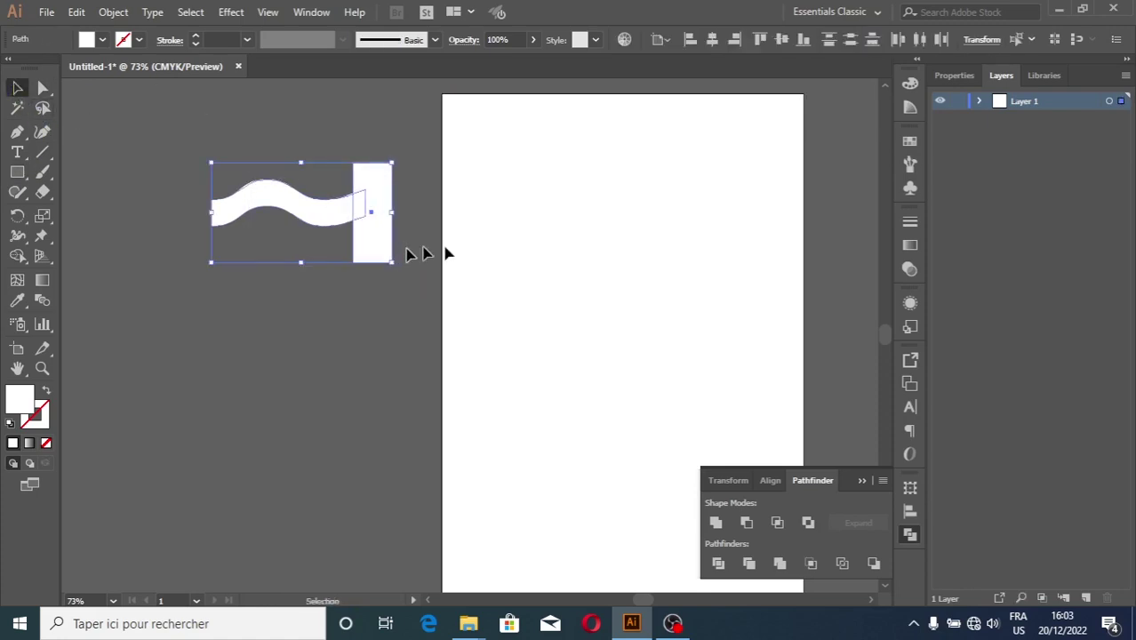
click(747, 525)
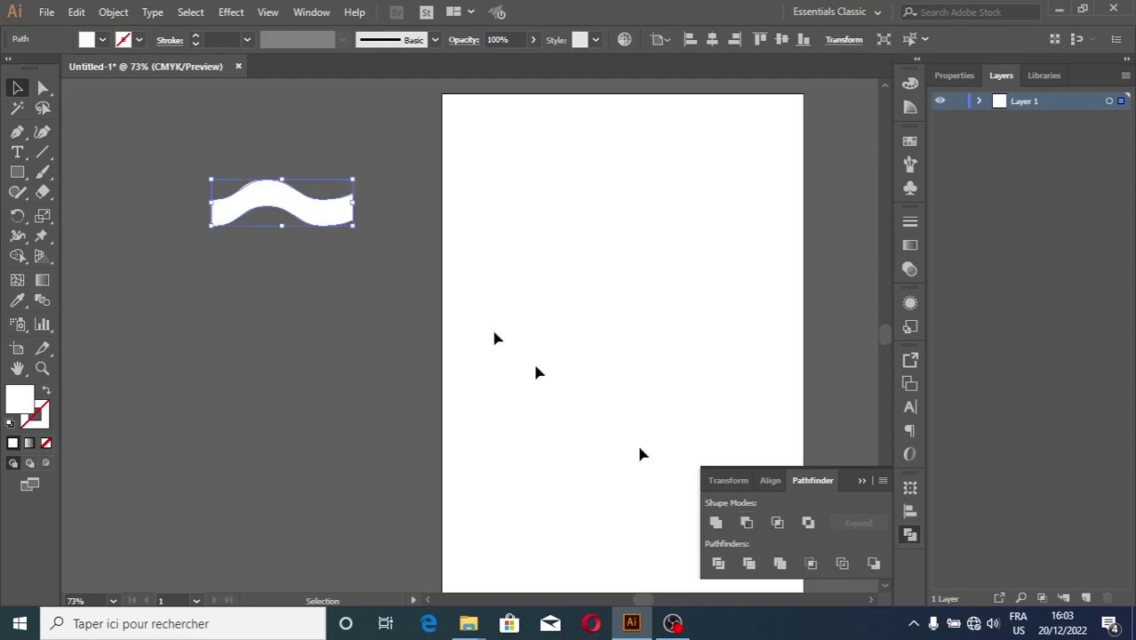
click(213, 156)
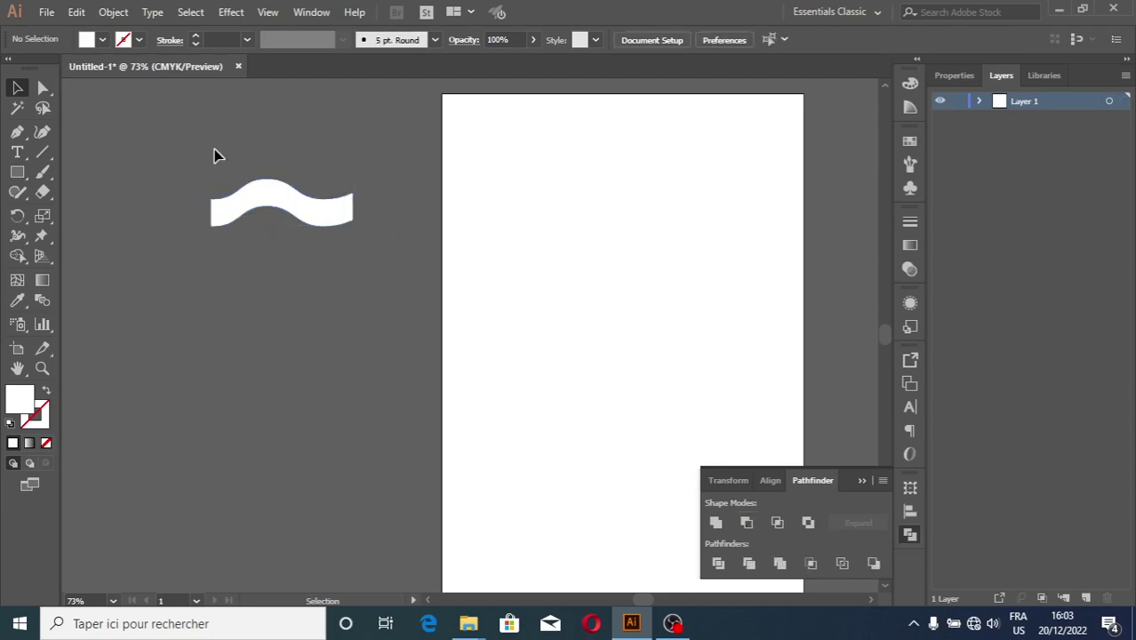
Step: Move the wave onto the artboard near the top and widen it to about 99.55 × 27.2 mm
click(268, 203)
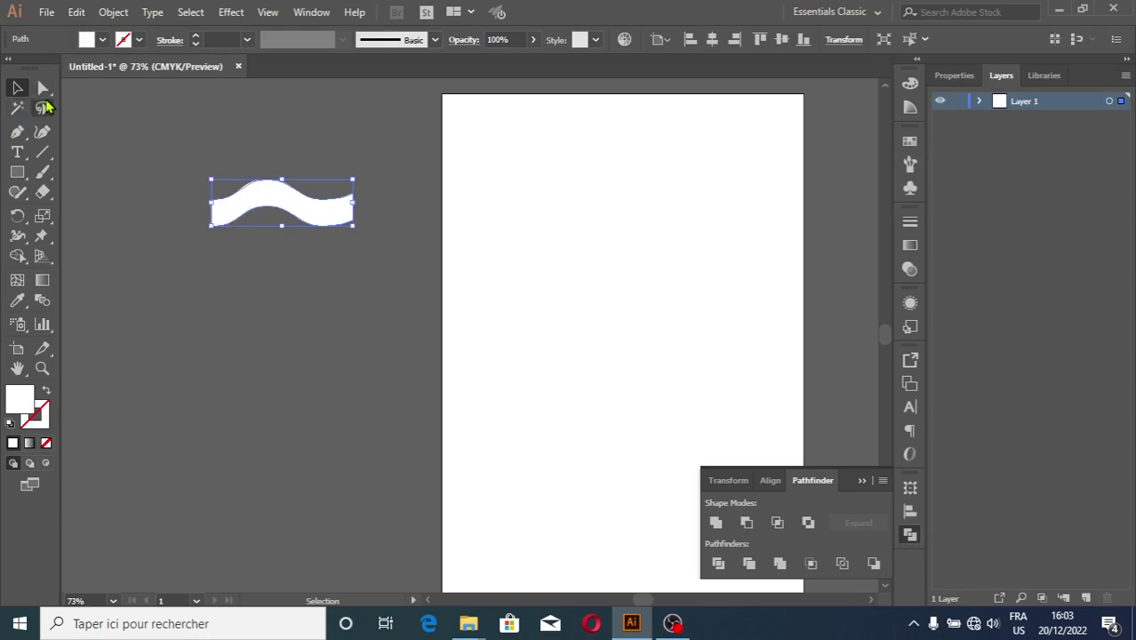
click(43, 88)
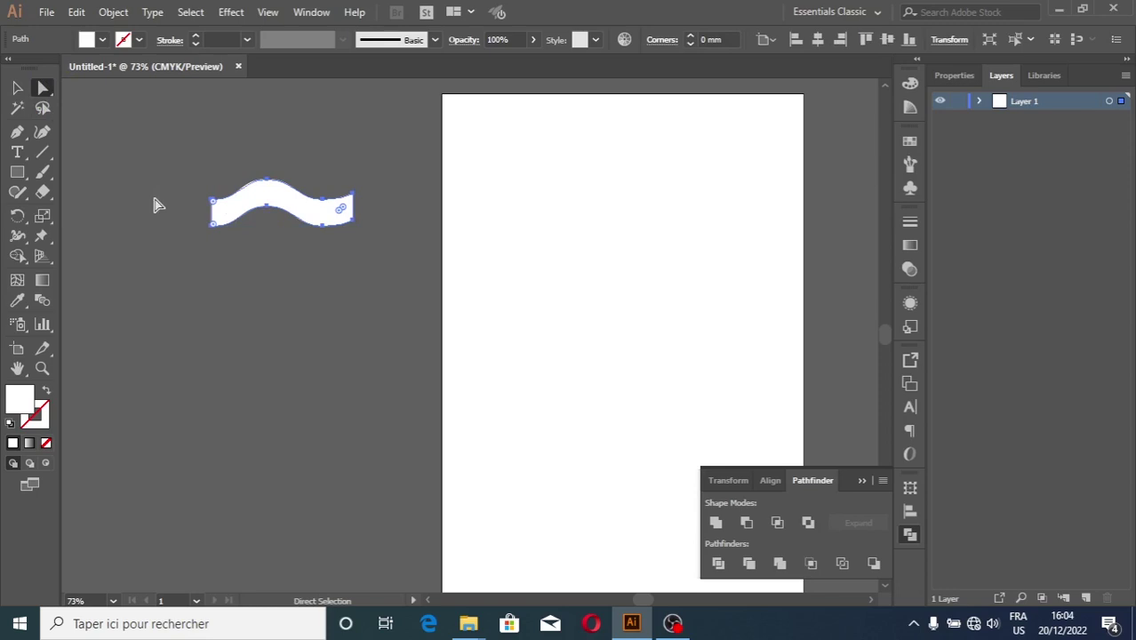
click(17, 88)
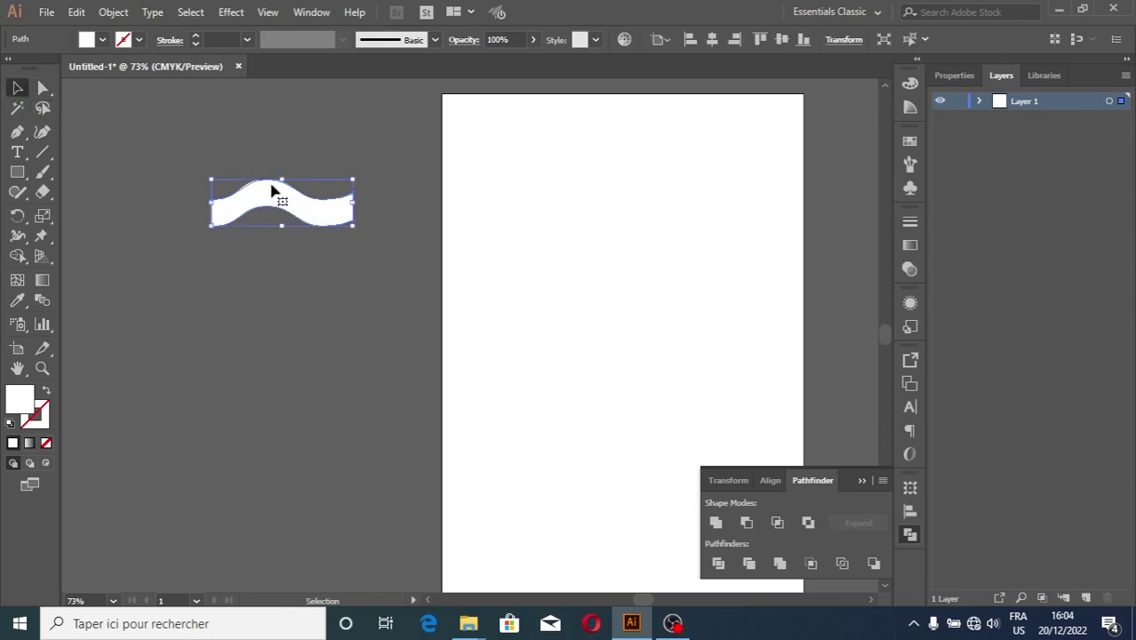
mouse_move(272, 190)
mouse_down()
mouse_move(612, 240)
mouse_move(534, 248)
mouse_up()
mouse_move(692, 252)
mouse_down()
mouse_move(706, 254)
mouse_move(651, 233)
mouse_up()
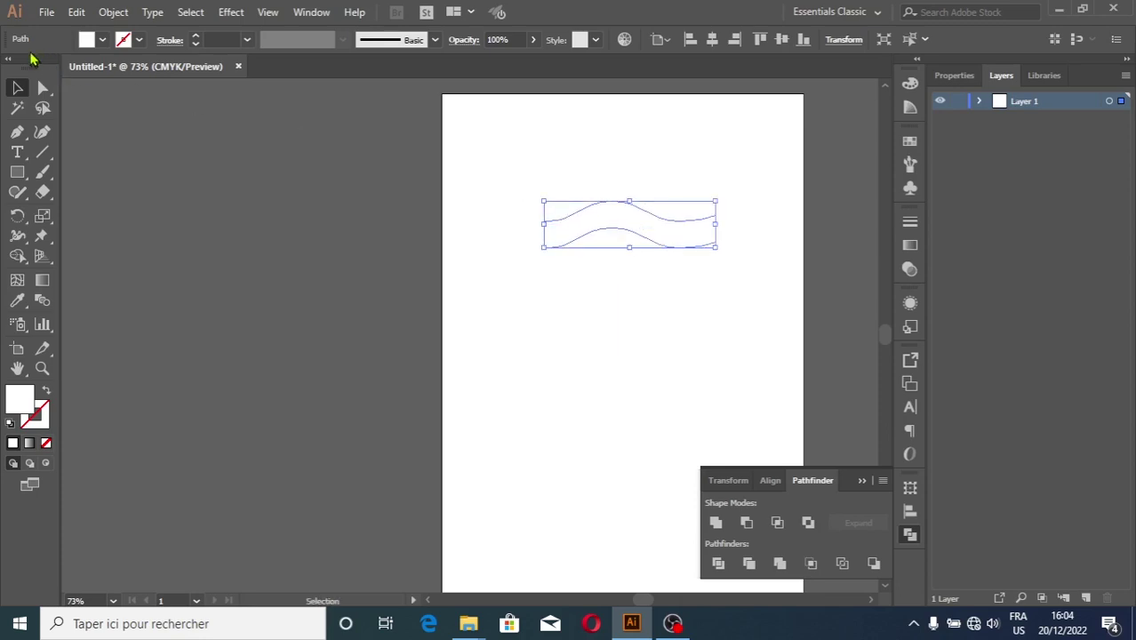
Step: Open Gradient color.ai, discarding its embedded profile, and drag its left gradient column toward Untitled-1
click(46, 13)
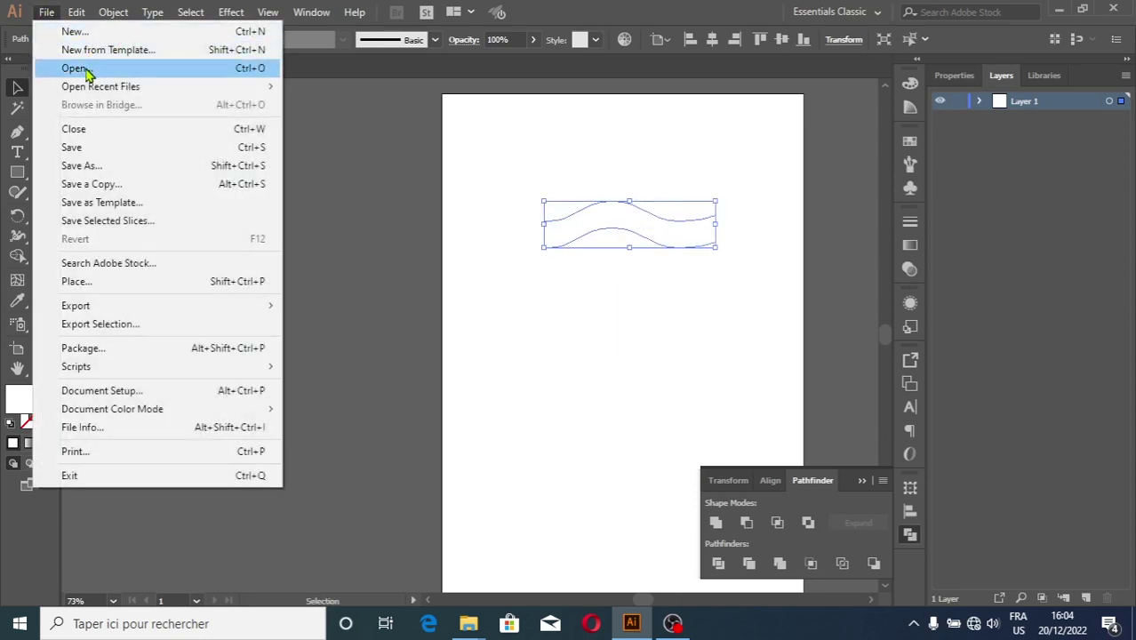
click(80, 67)
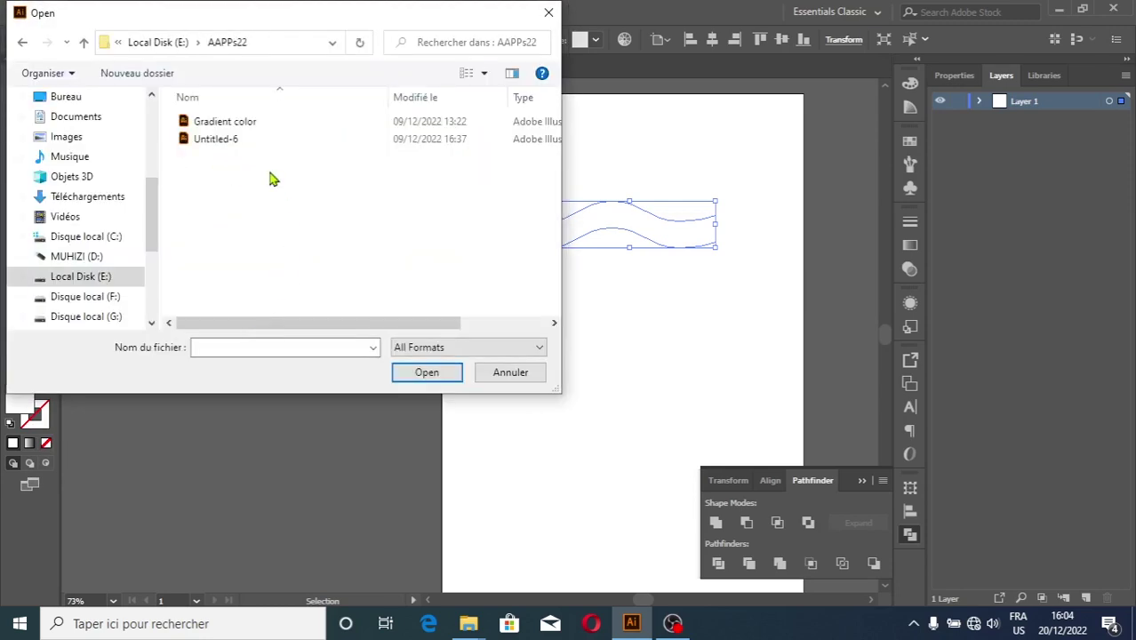
click(224, 120)
click(224, 120)
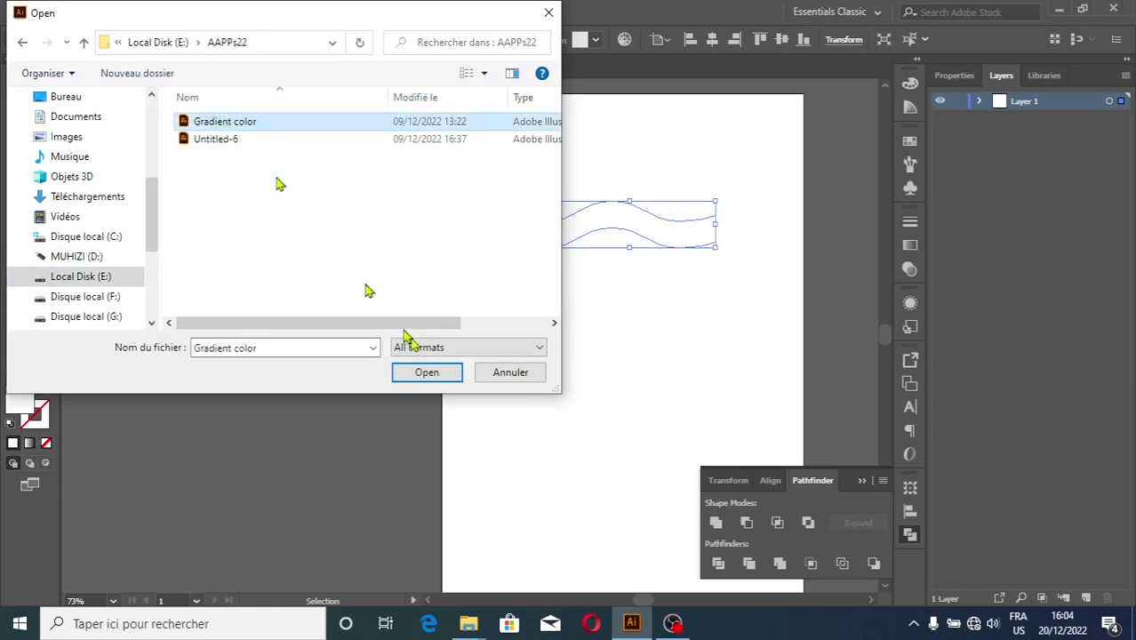
click(330, 139)
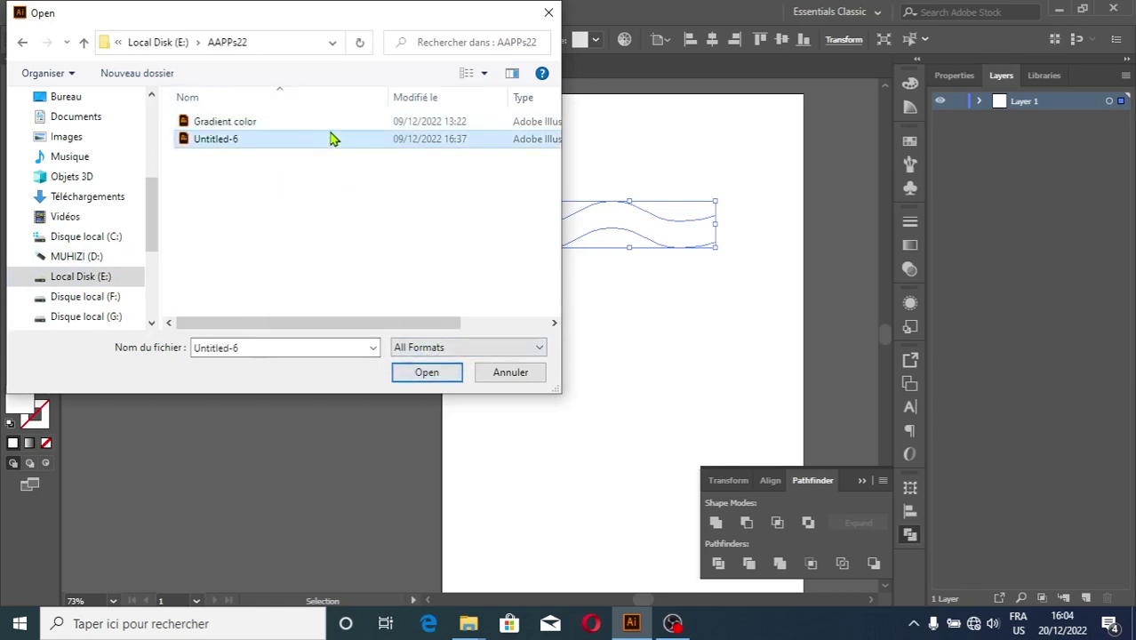
click(317, 126)
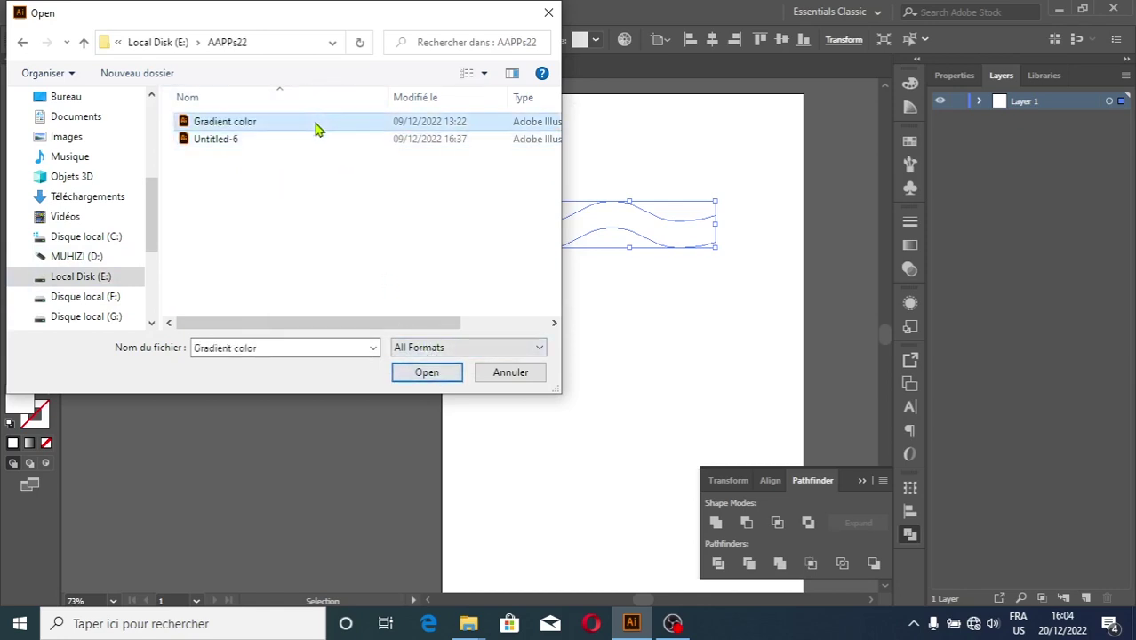
click(429, 375)
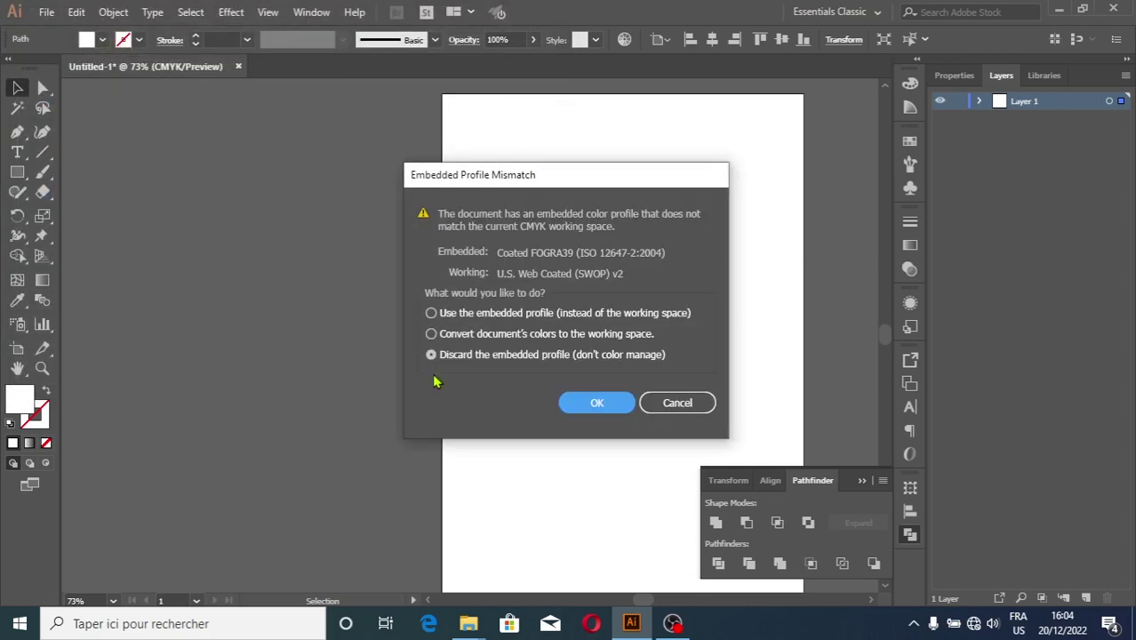
click(596, 403)
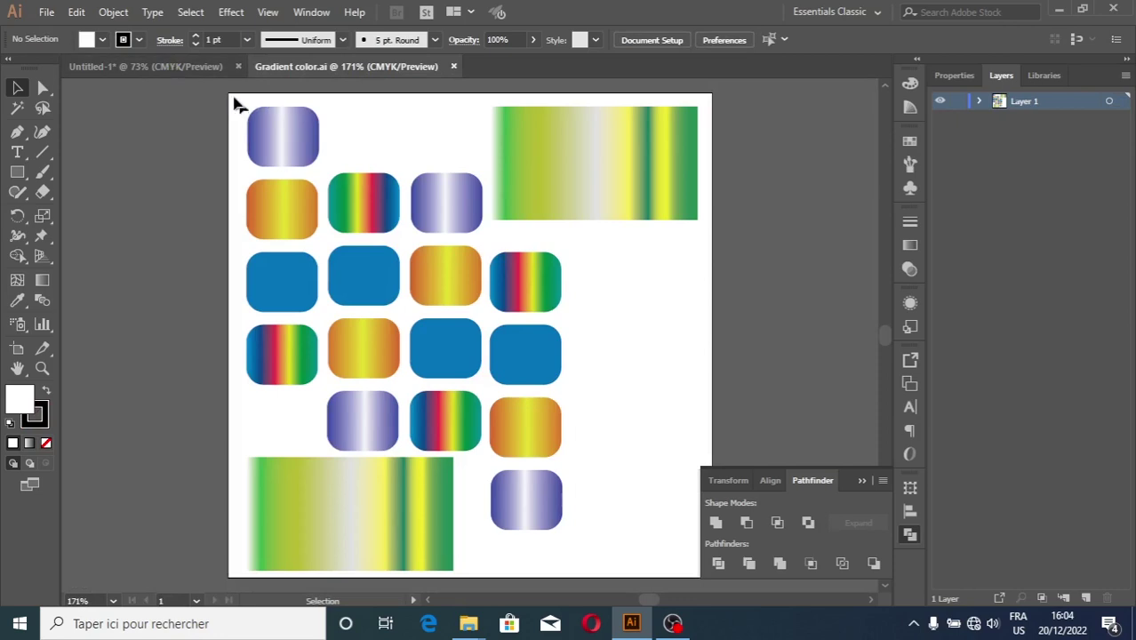
drag(232, 96, 289, 423)
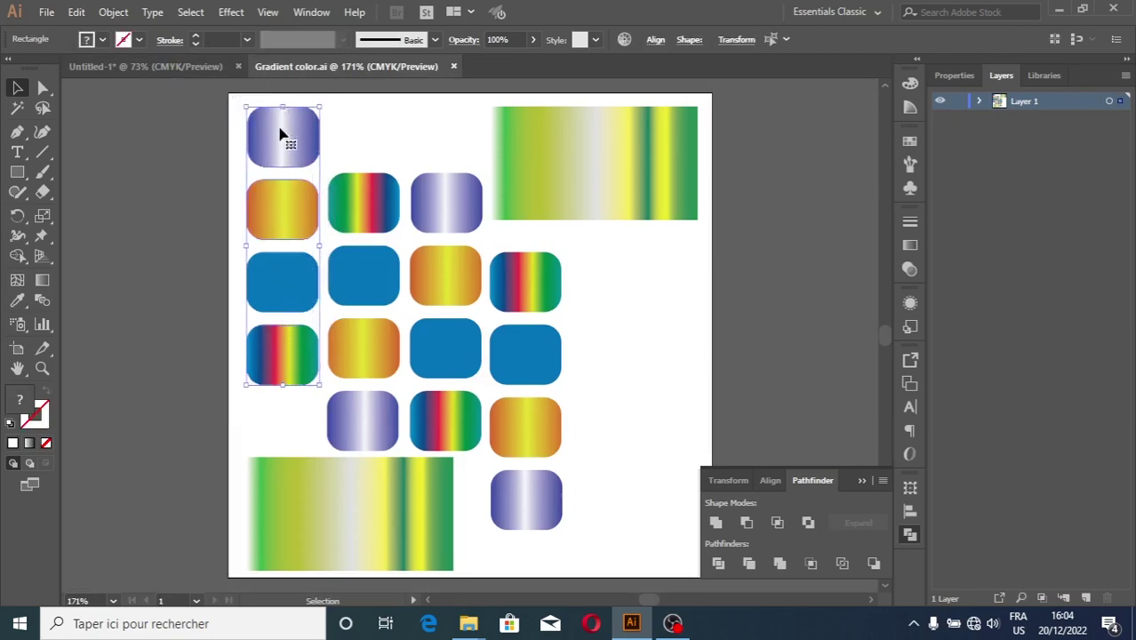
mouse_move(281, 133)
mouse_down()
mouse_move(162, 64)
mouse_move(501, 209)
mouse_up()
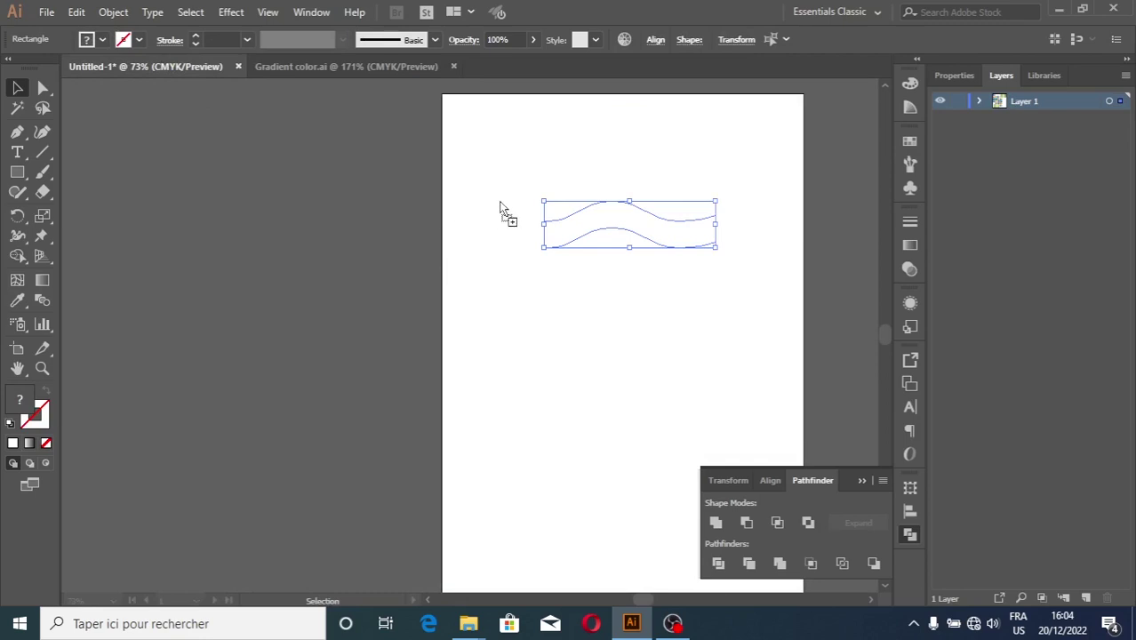
Step: Drop the gradient swatches into Untitled-1 and eyedrop the rainbow gradient onto the wavy banner
drag(500, 209, 411, 128)
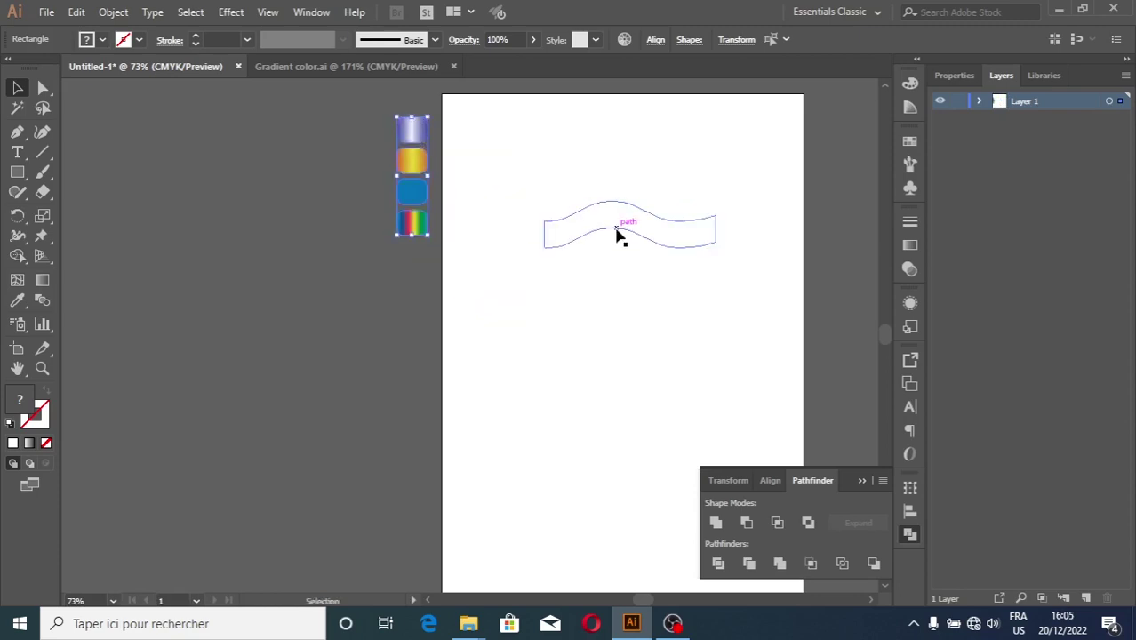
click(638, 229)
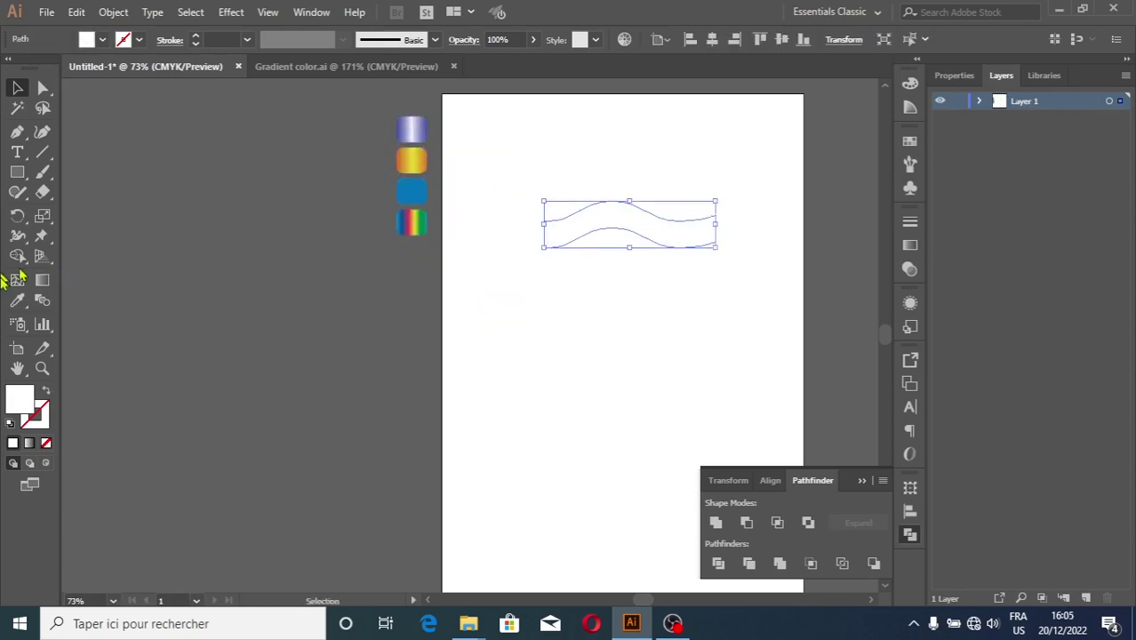
click(17, 301)
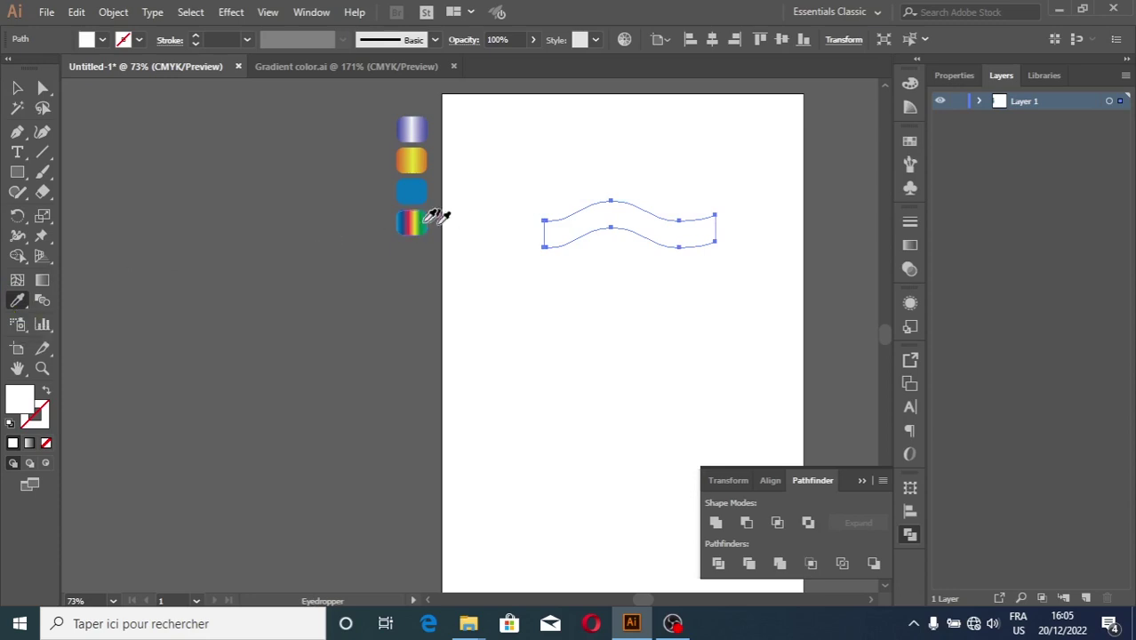
click(412, 224)
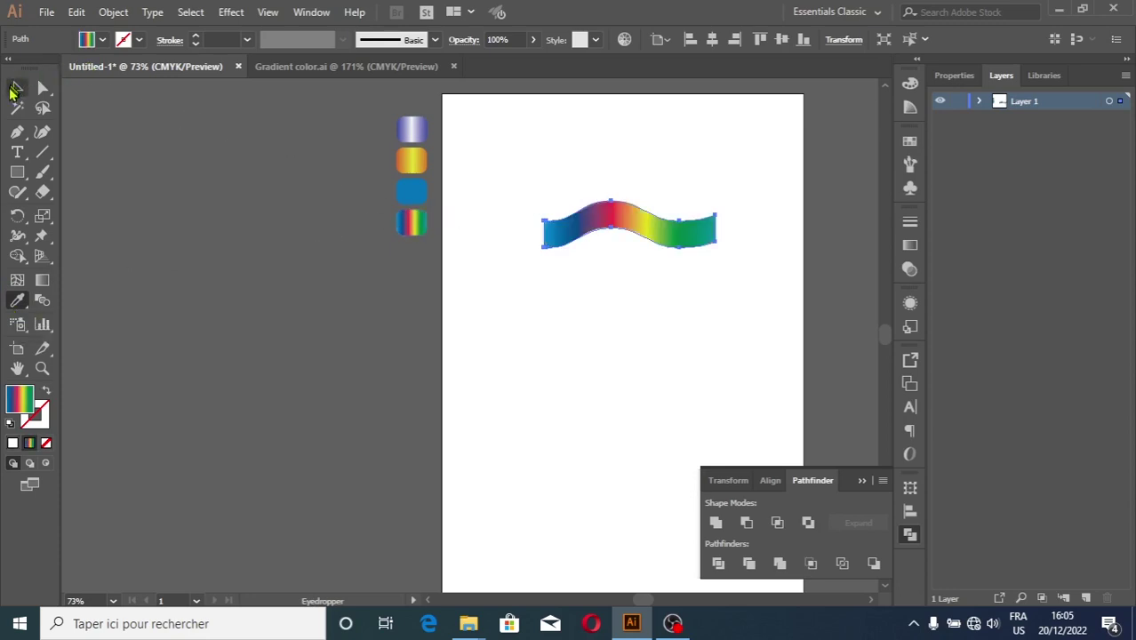
click(17, 88)
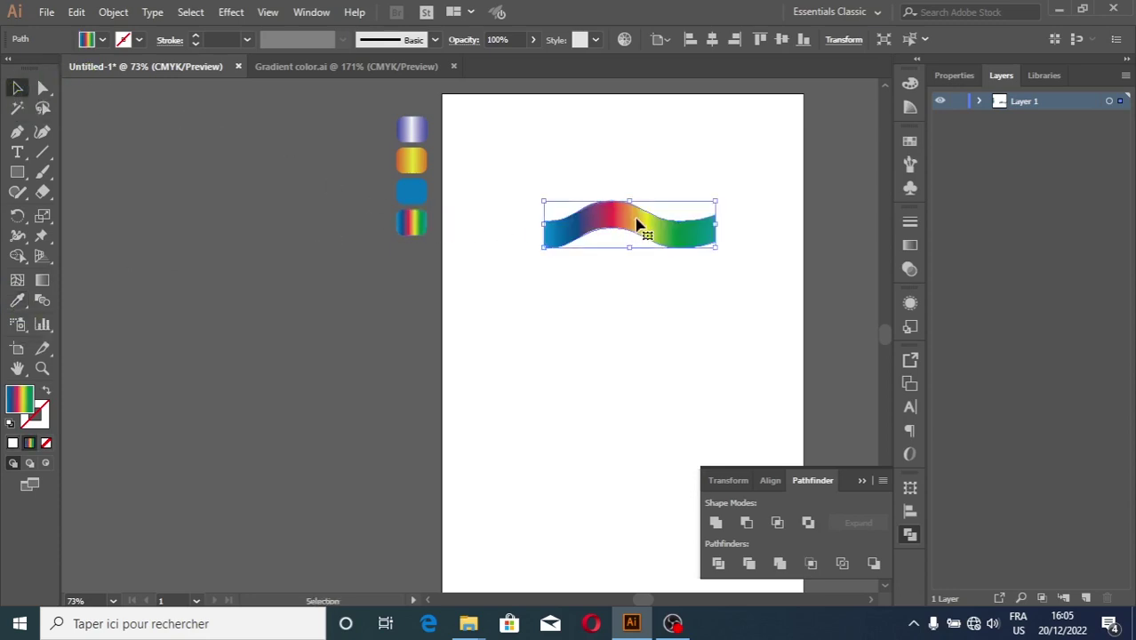
Step: Copy the rainbow wave 13.6 mm down, then repeat the copy twice for four strips
drag(637, 224, 639, 245)
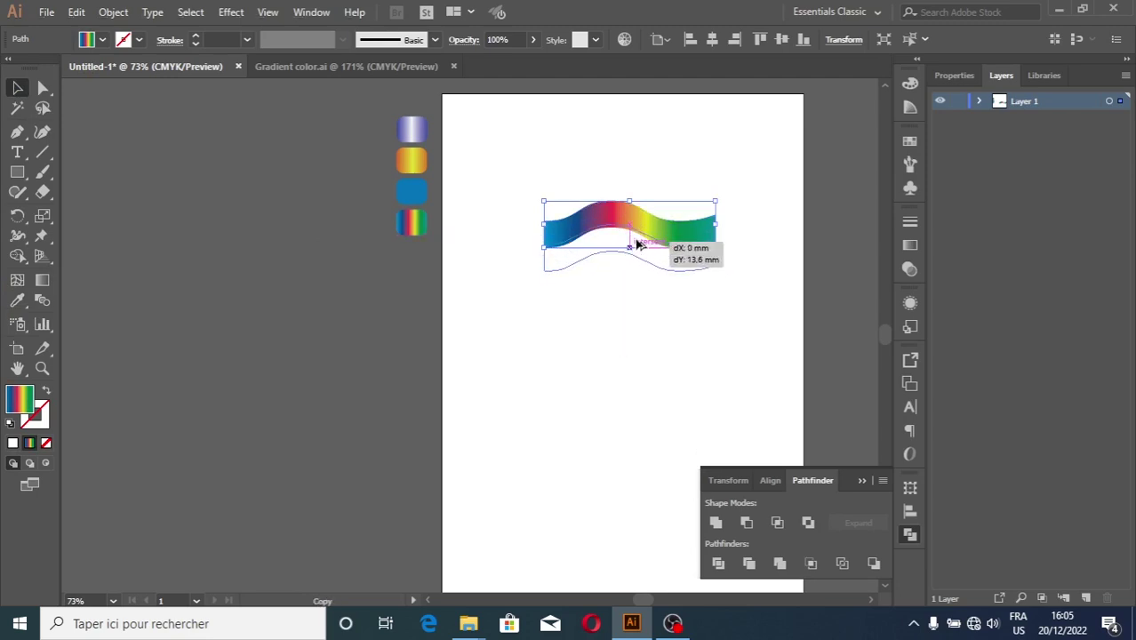
drag(637, 244, 637, 245)
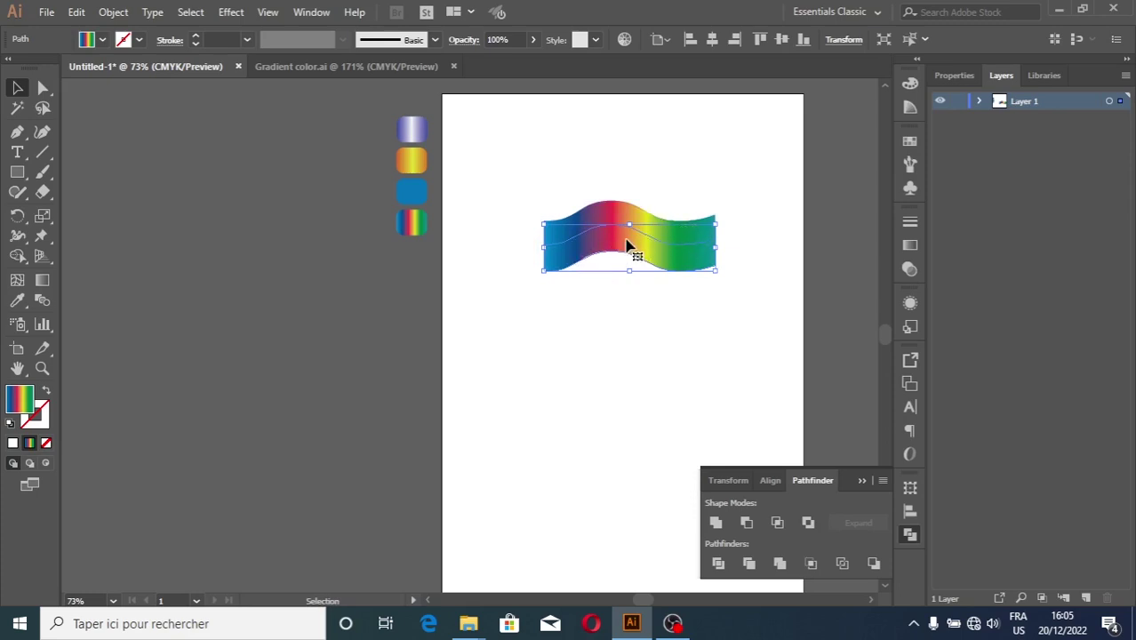
key(ctrl+d)
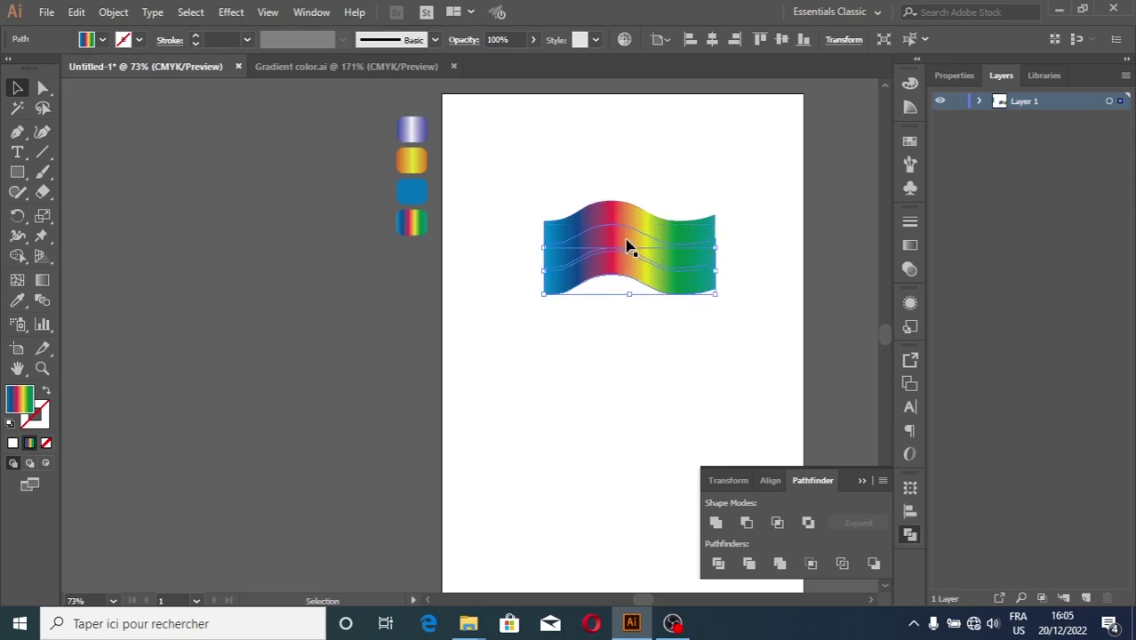
key(ctrl+d)
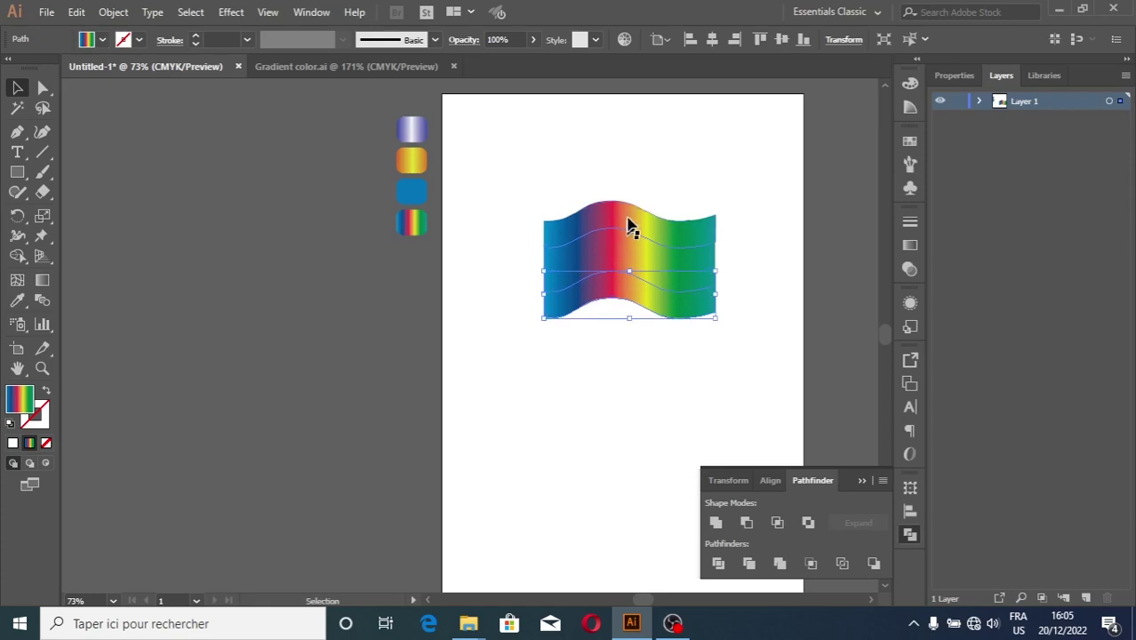
Step: Reverse the gradient on alternate wave strips of the flag
click(630, 247)
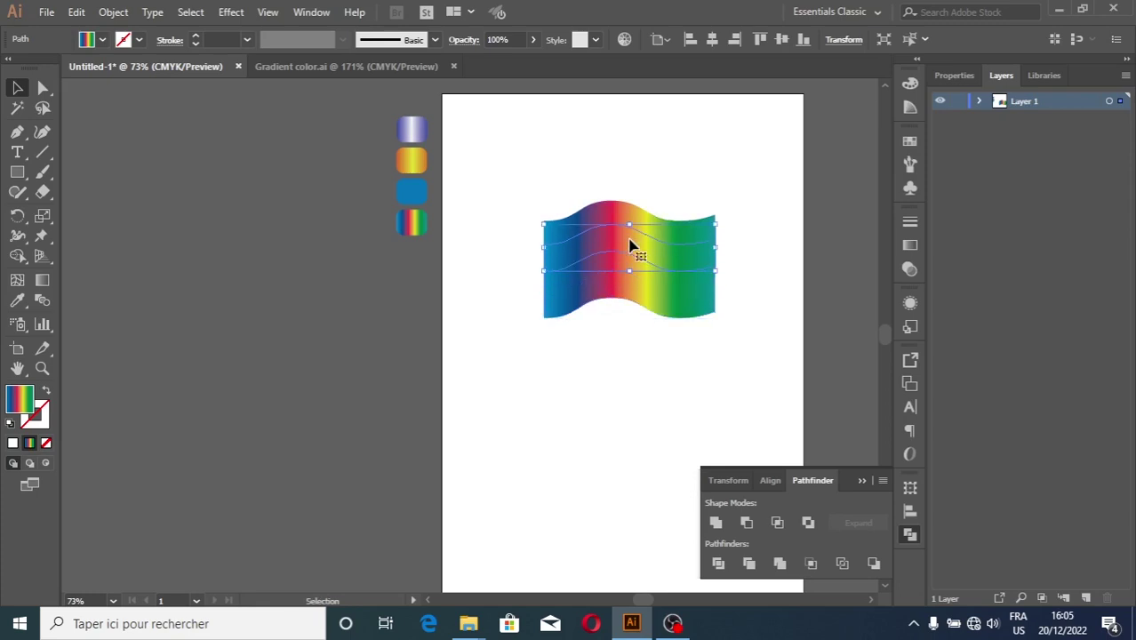
shift+click(636, 296)
shift+click(636, 293)
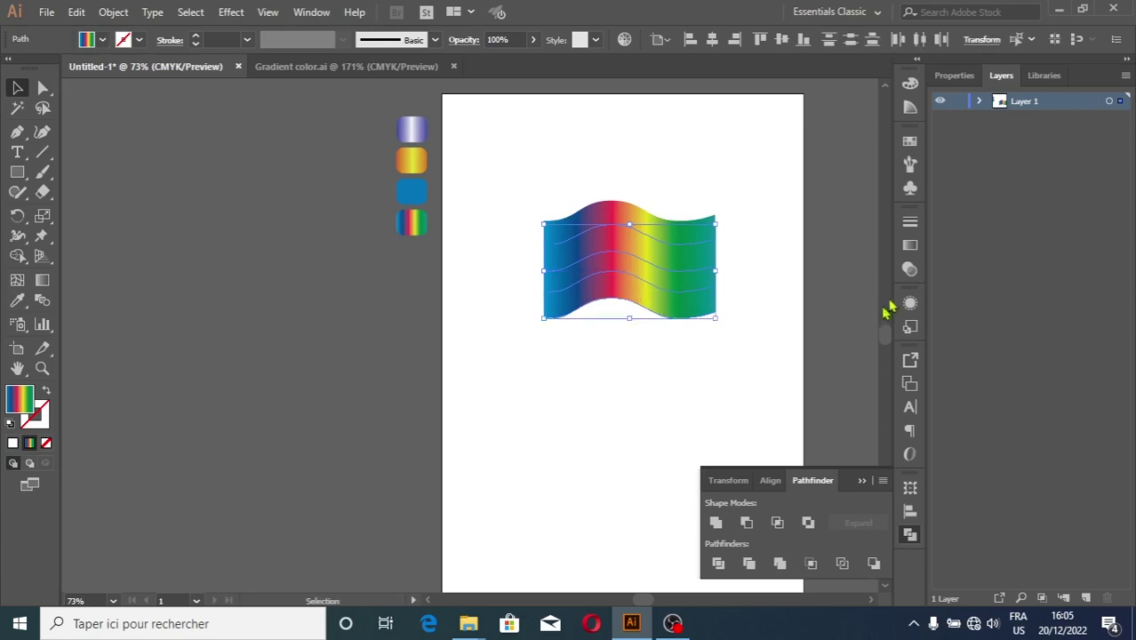
click(912, 249)
click(913, 249)
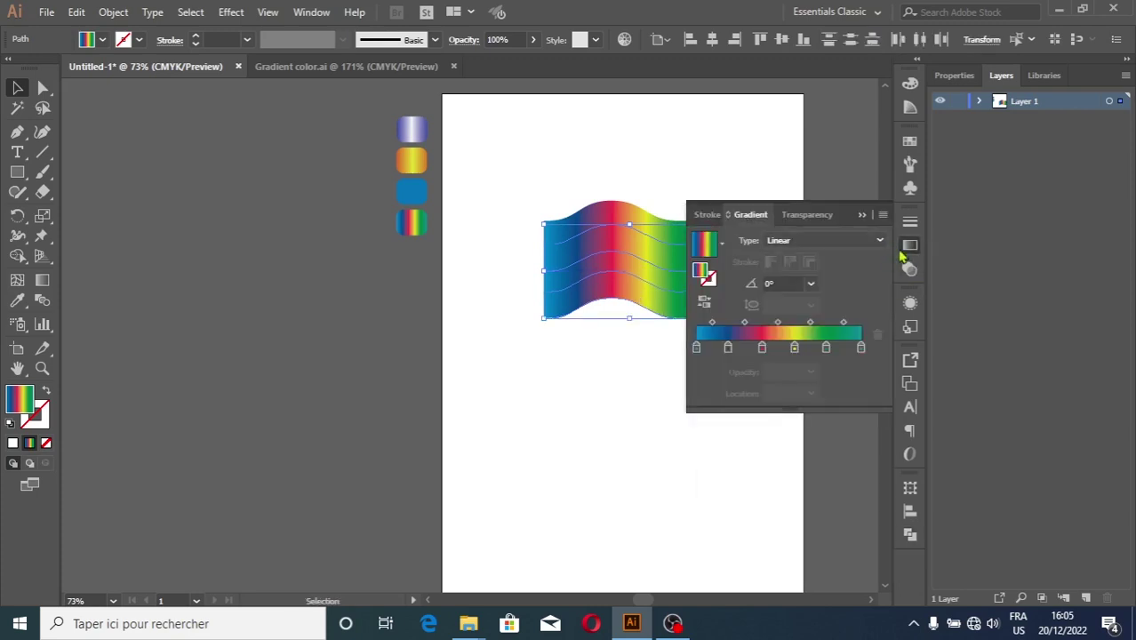
click(707, 306)
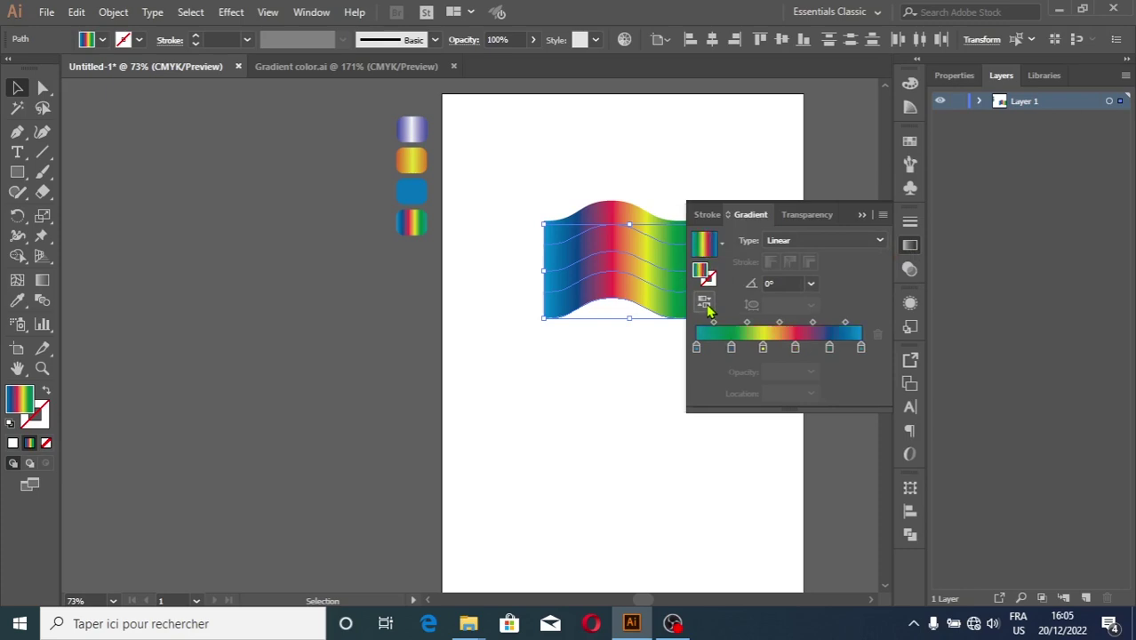
click(448, 253)
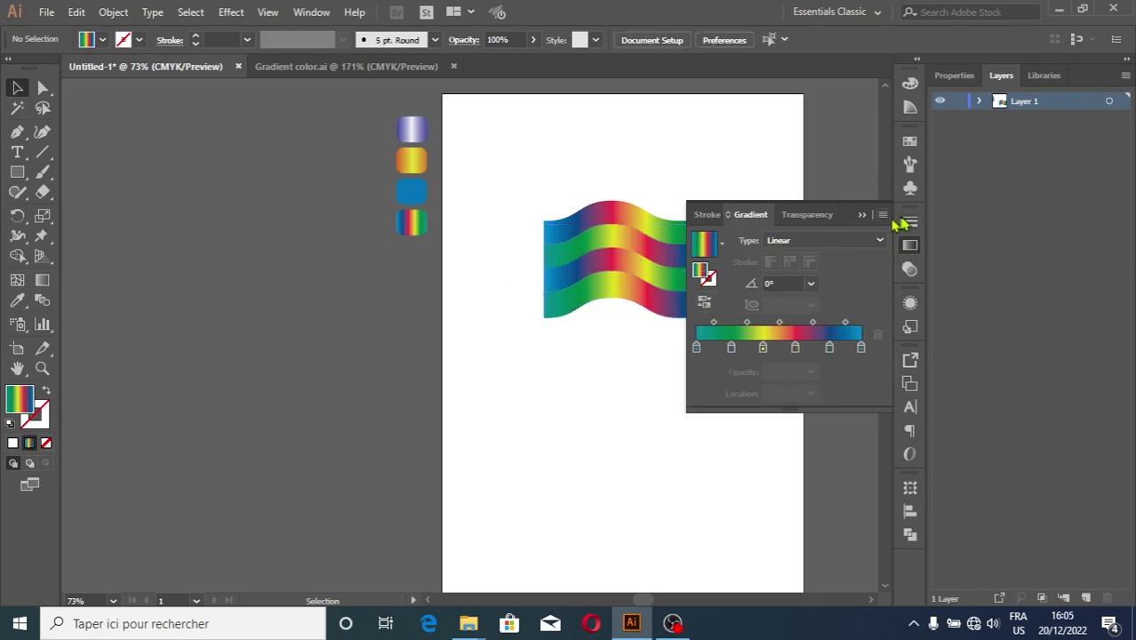
click(863, 217)
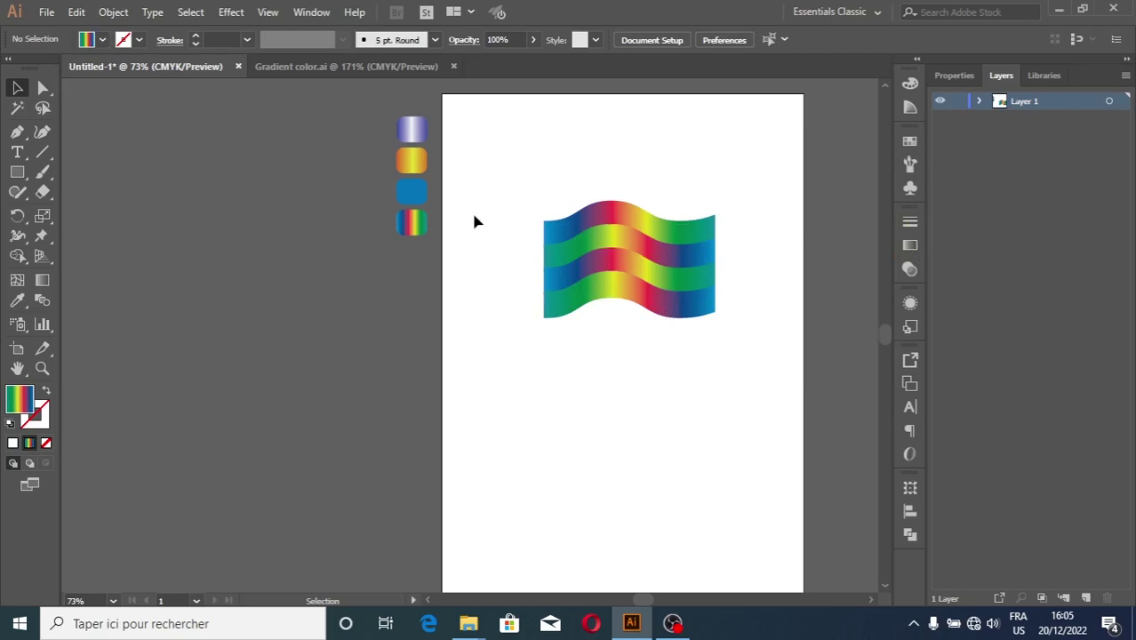
mouse_move(499, 169)
mouse_down()
mouse_move(694, 327)
mouse_move(690, 300)
mouse_up()
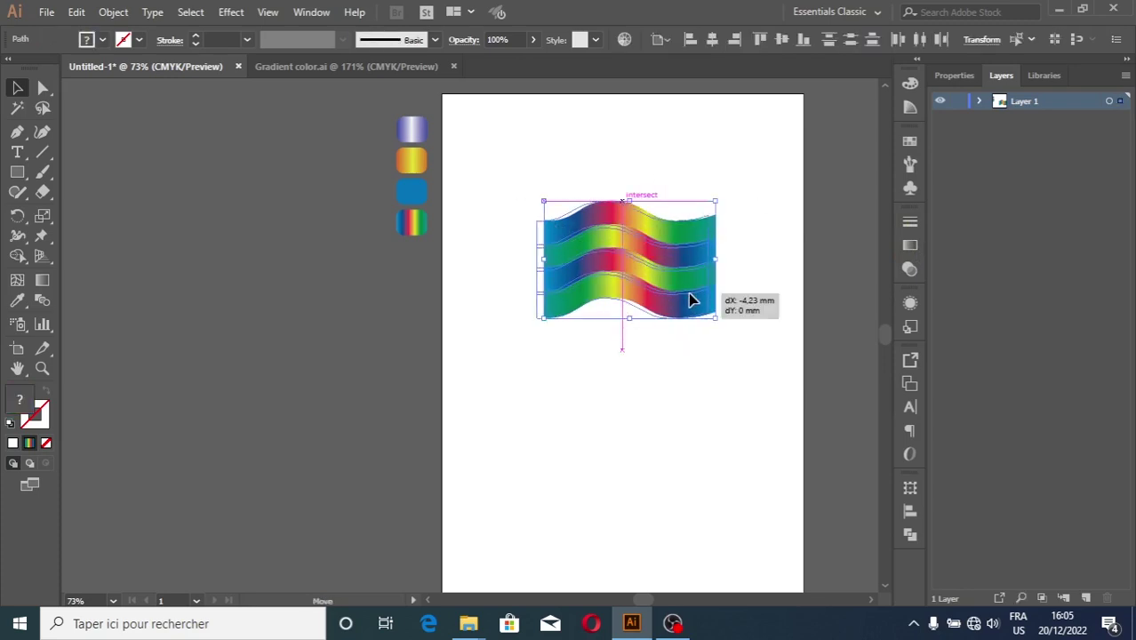
click(338, 276)
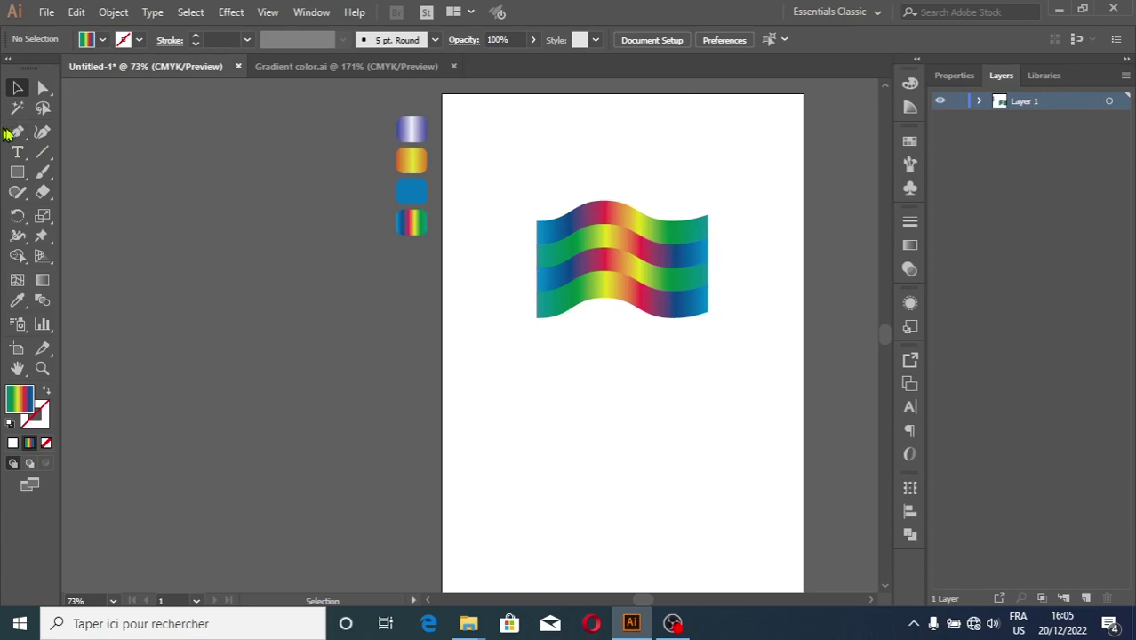
Step: Draw a rectangular bar and position it just above the rainbow flag
drag(27, 172, 85, 175)
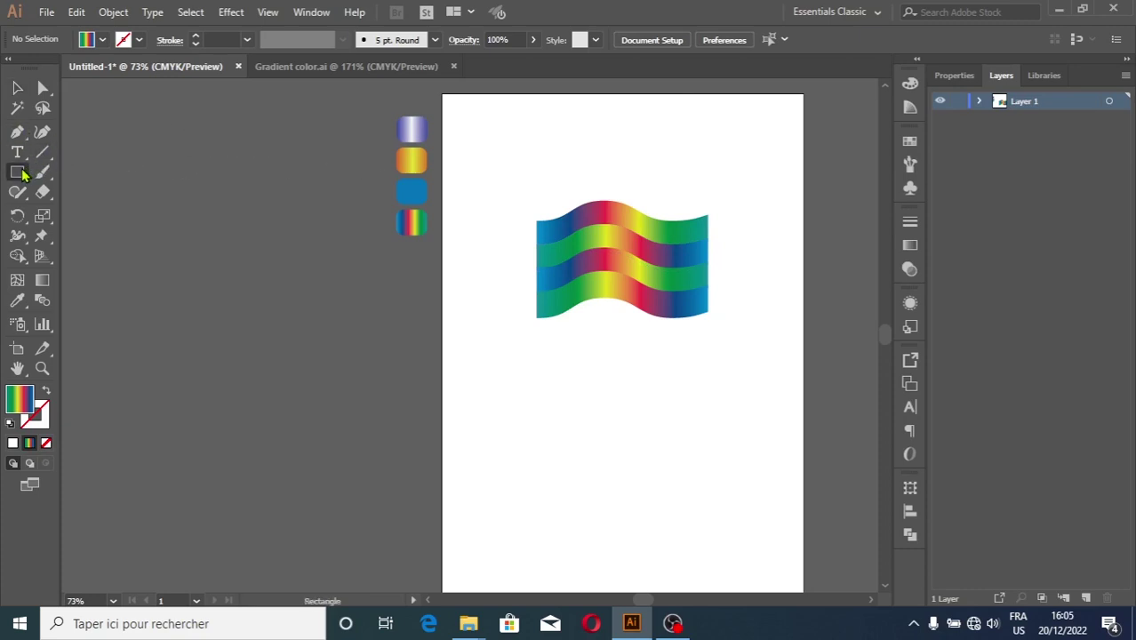
click(85, 174)
drag(542, 161, 709, 200)
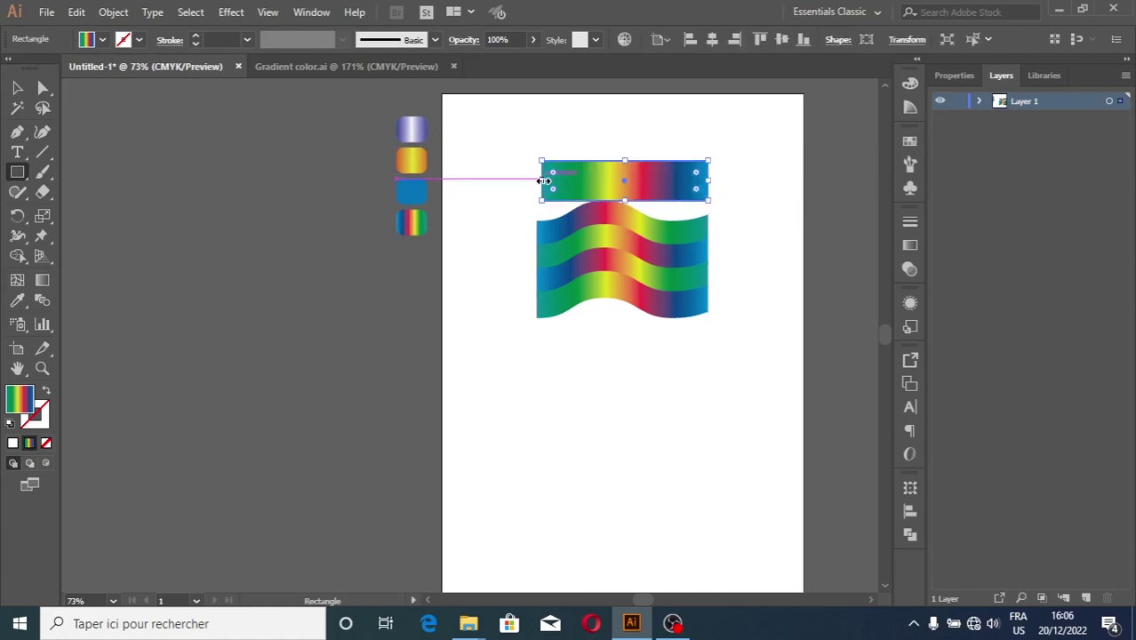
drag(545, 180, 538, 172)
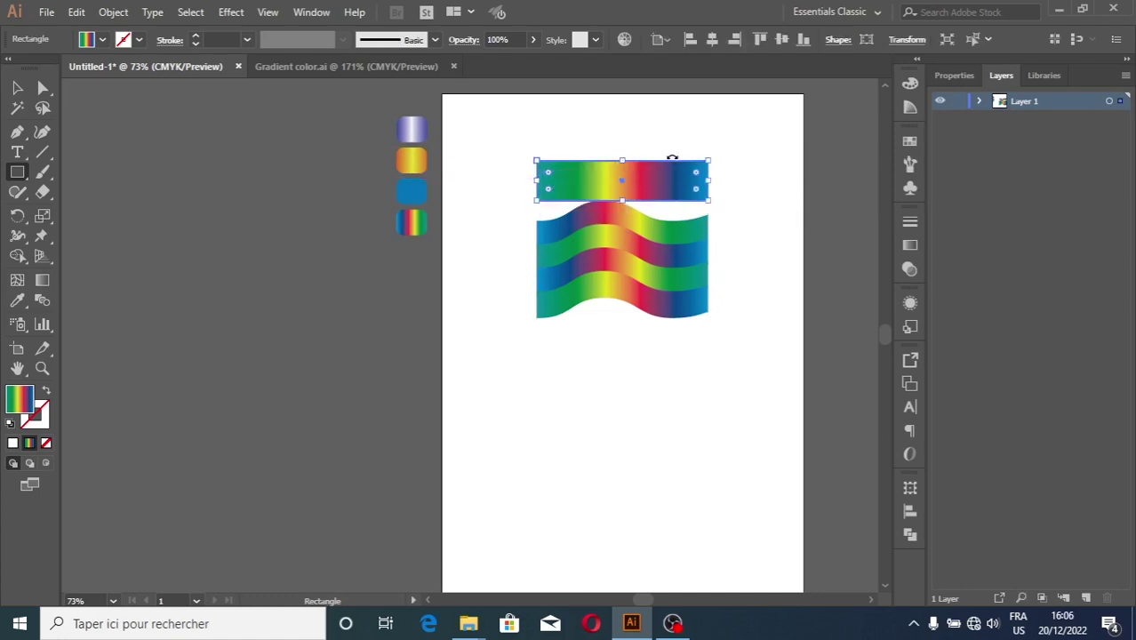
drag(619, 190, 623, 156)
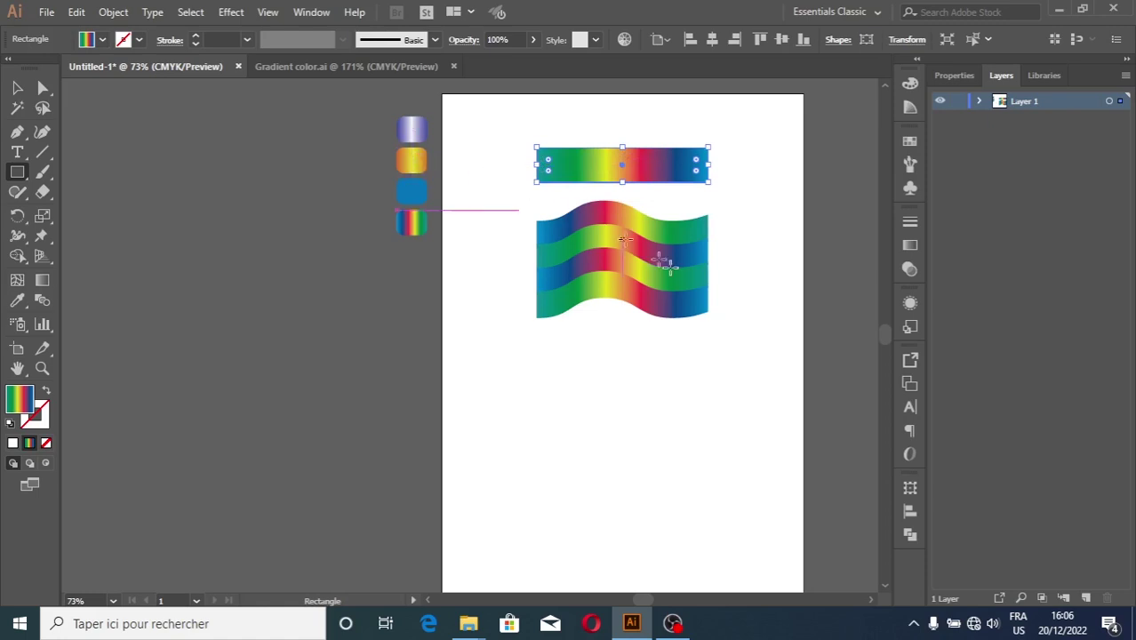
Step: Fill the bar with the orange-yellow gradient sampled by eyedropper from the swatch
key(i)
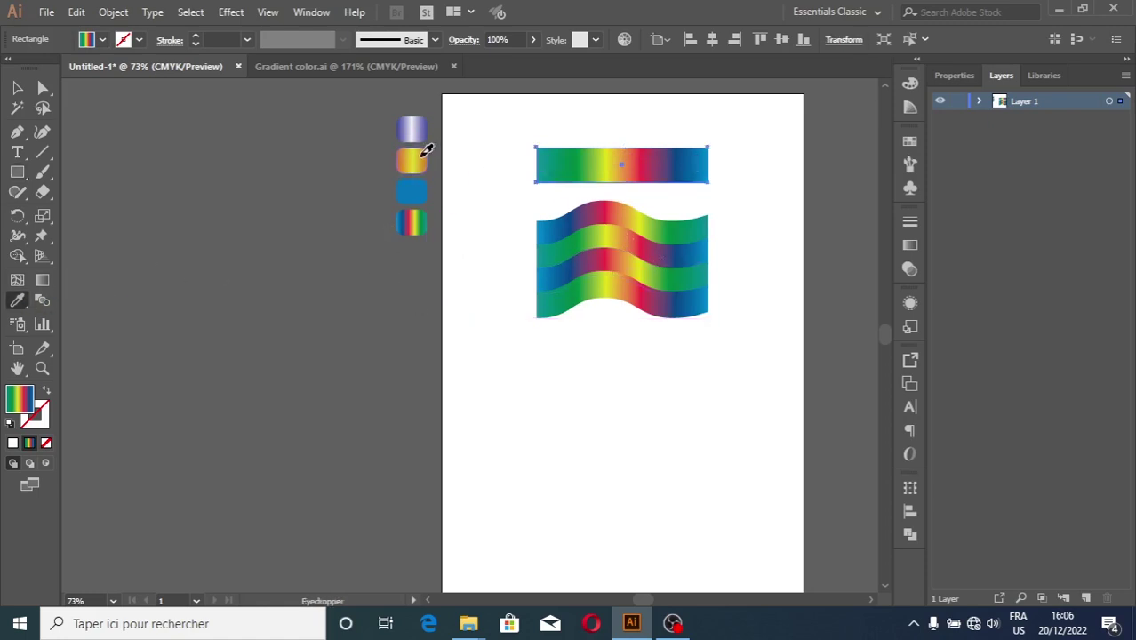
click(426, 152)
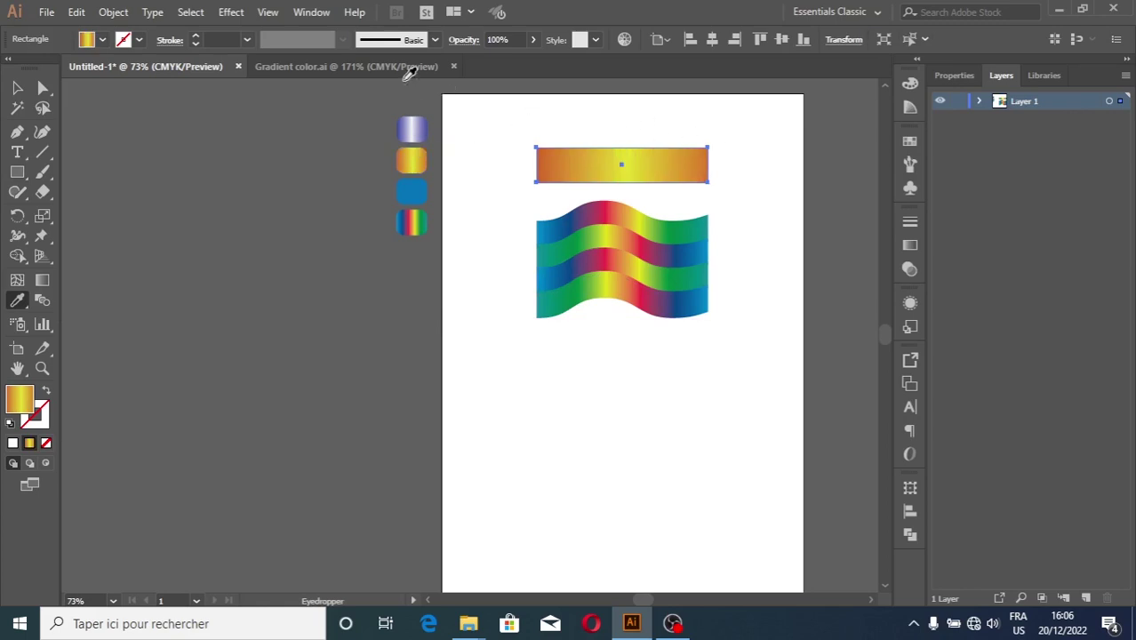
click(14, 155)
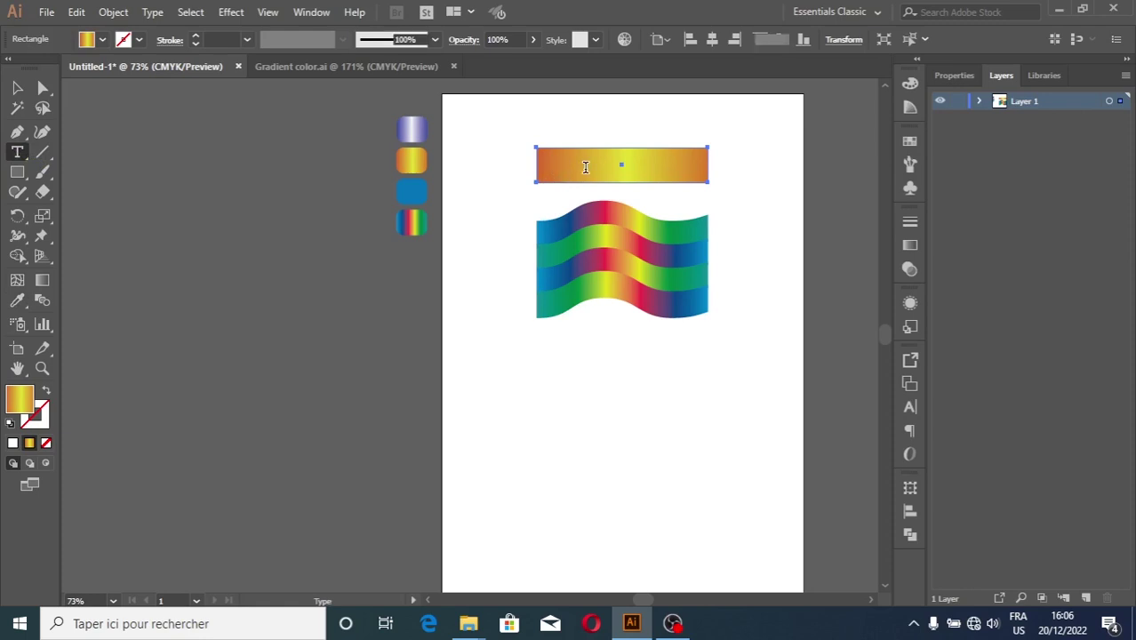
Step: Type the SHORTHAND NOTEBOOK title on the bar in 48 pt Bold Condensed
click(586, 167)
text(SHORTHAND NOT)
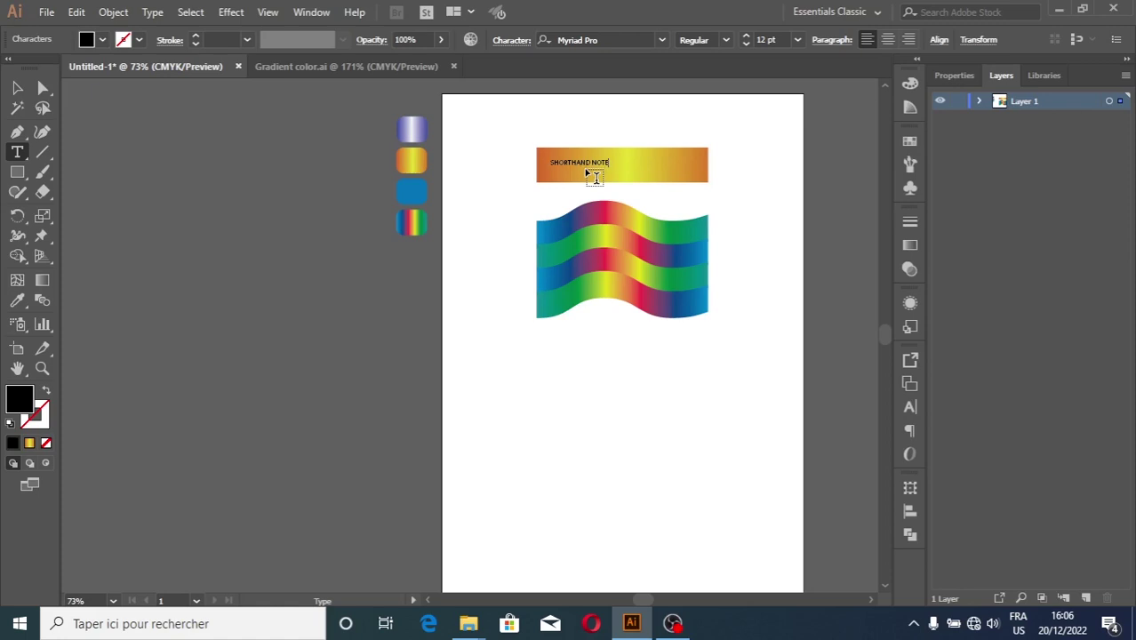
text(ES)
drag(551, 164, 629, 162)
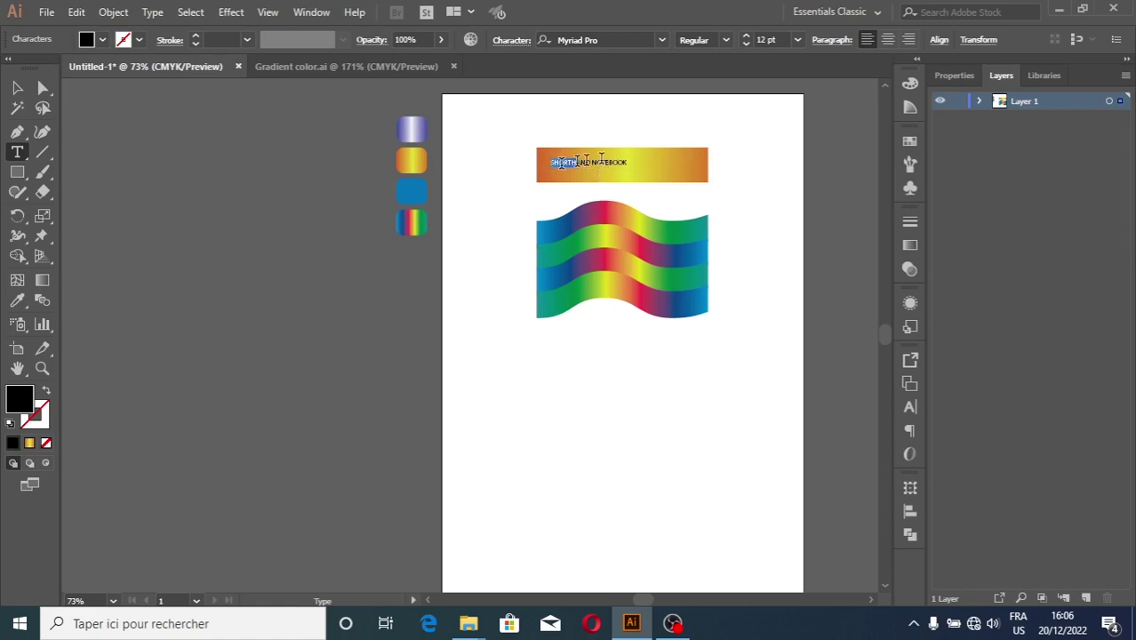
click(799, 40)
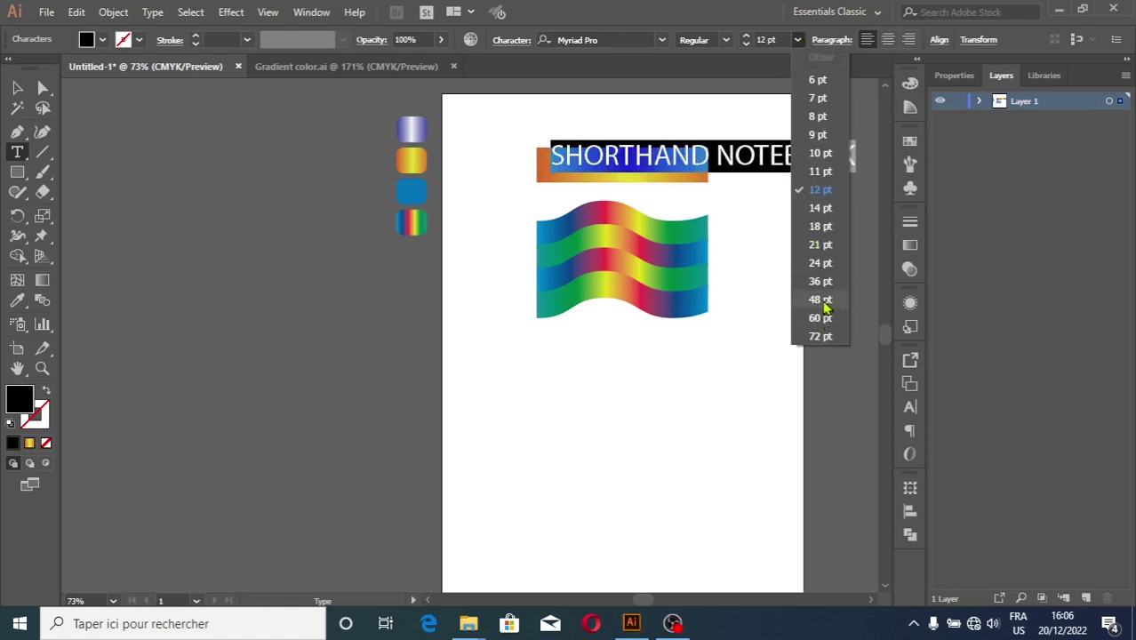
click(822, 302)
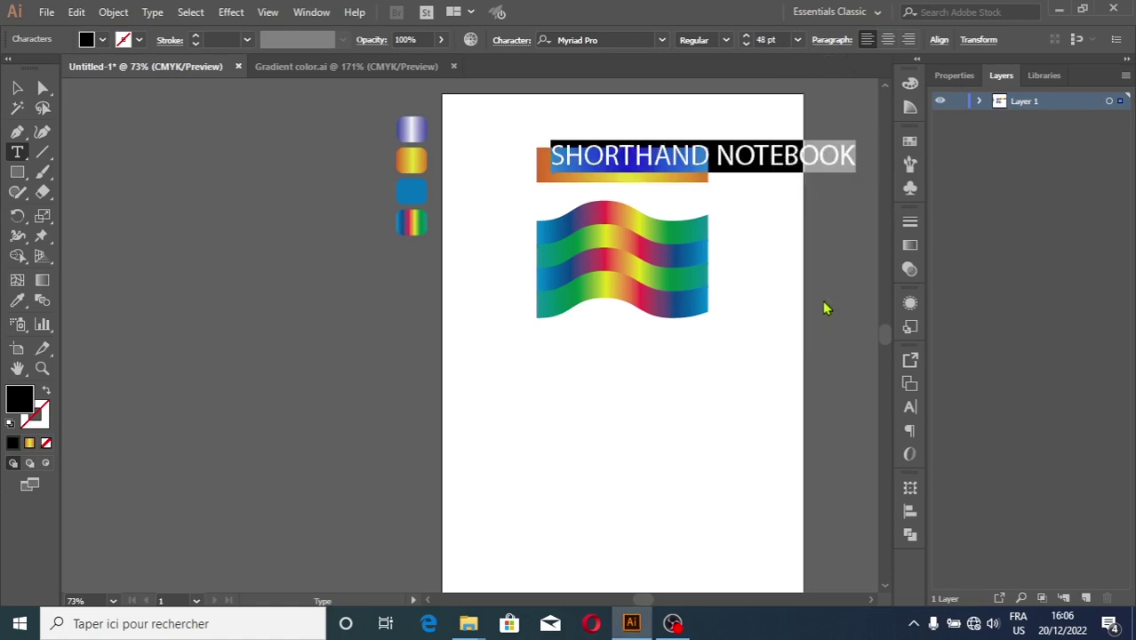
click(728, 41)
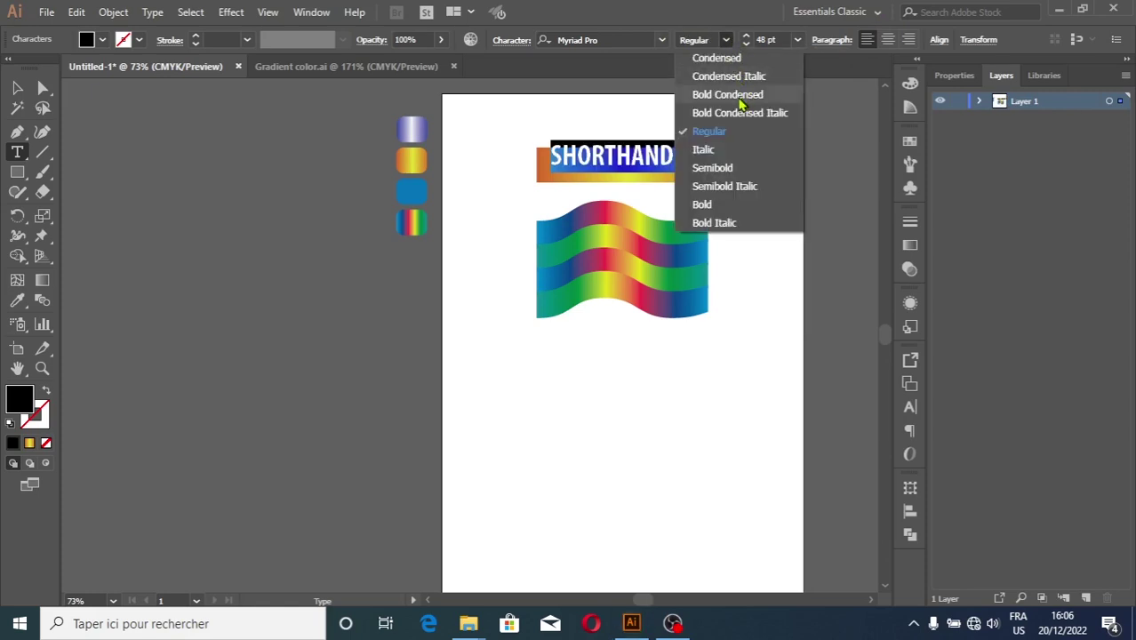
click(739, 100)
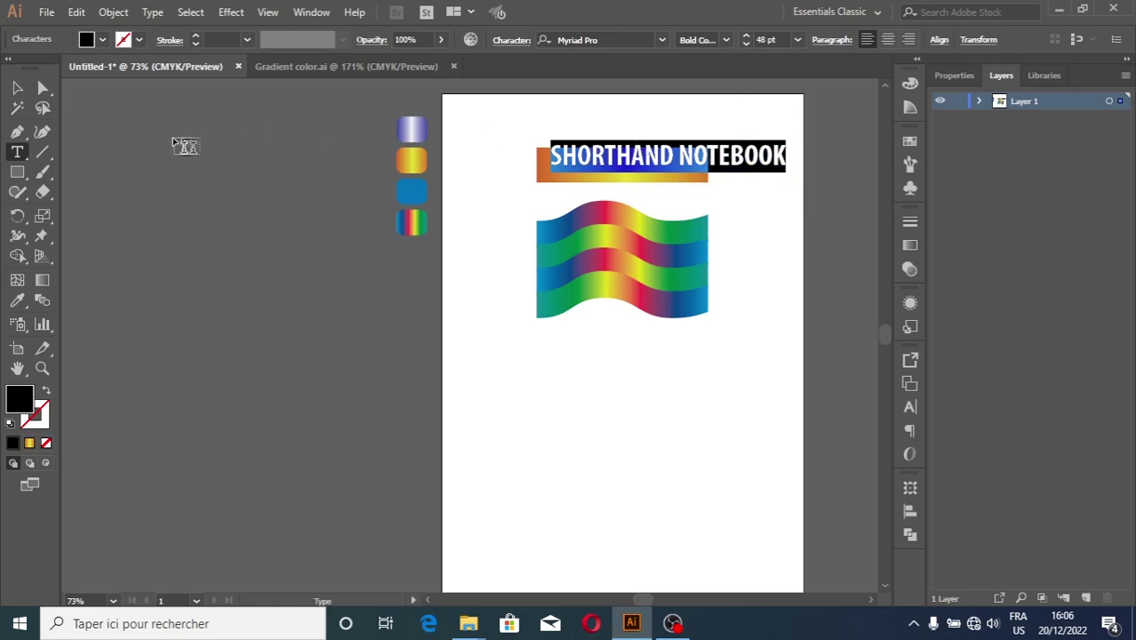
Step: Resize the title to 36 pt and centre it on the gradient bar
click(17, 88)
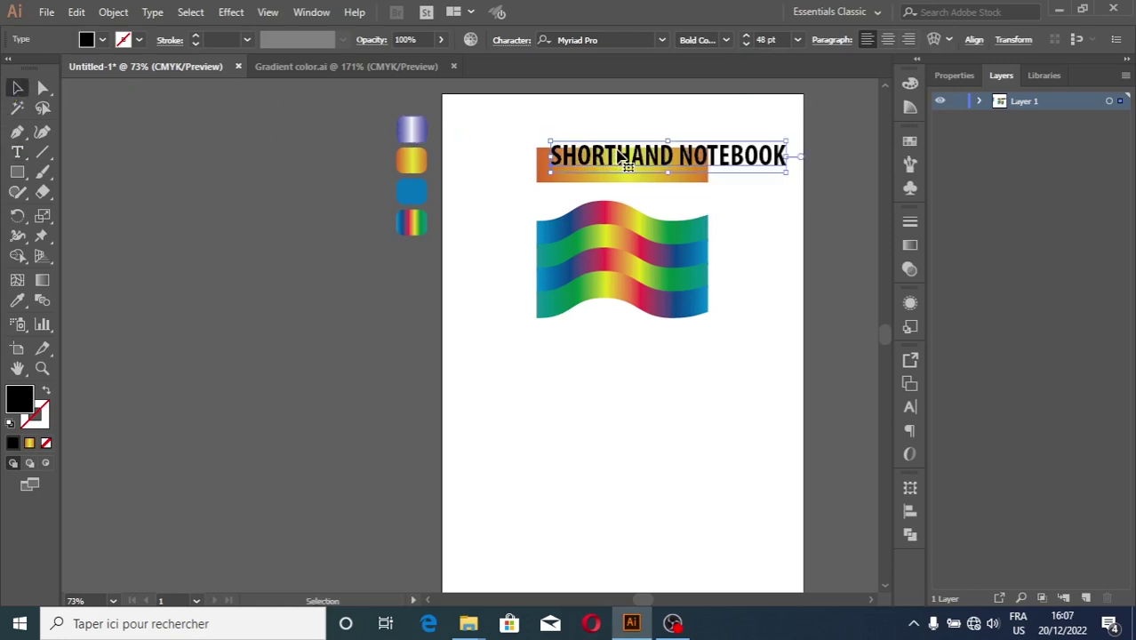
drag(622, 159, 596, 166)
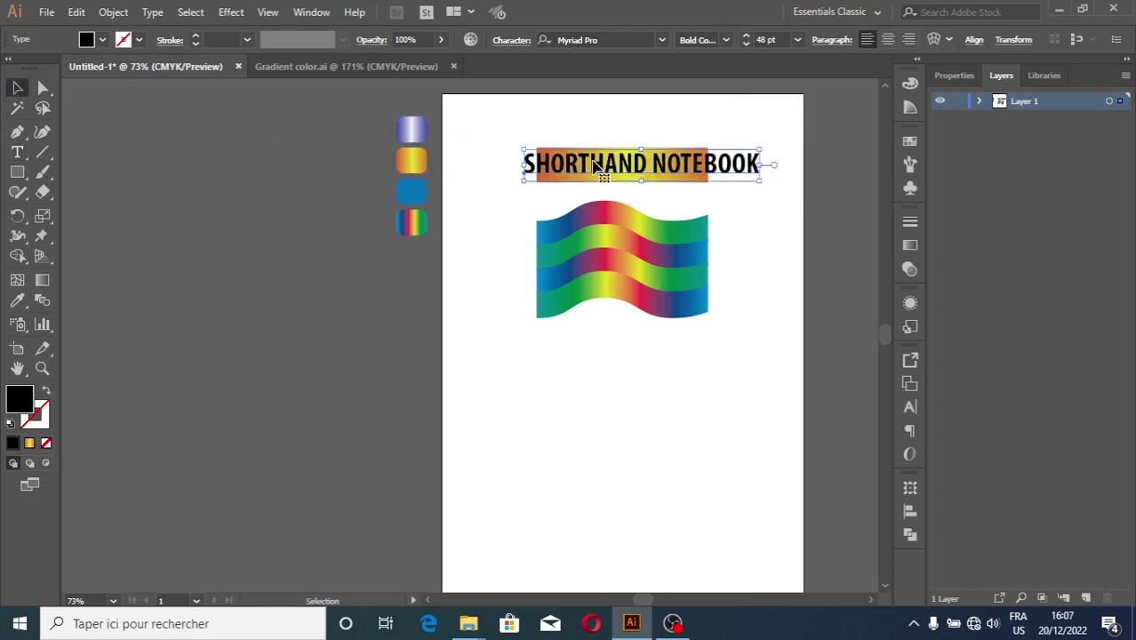
click(798, 40)
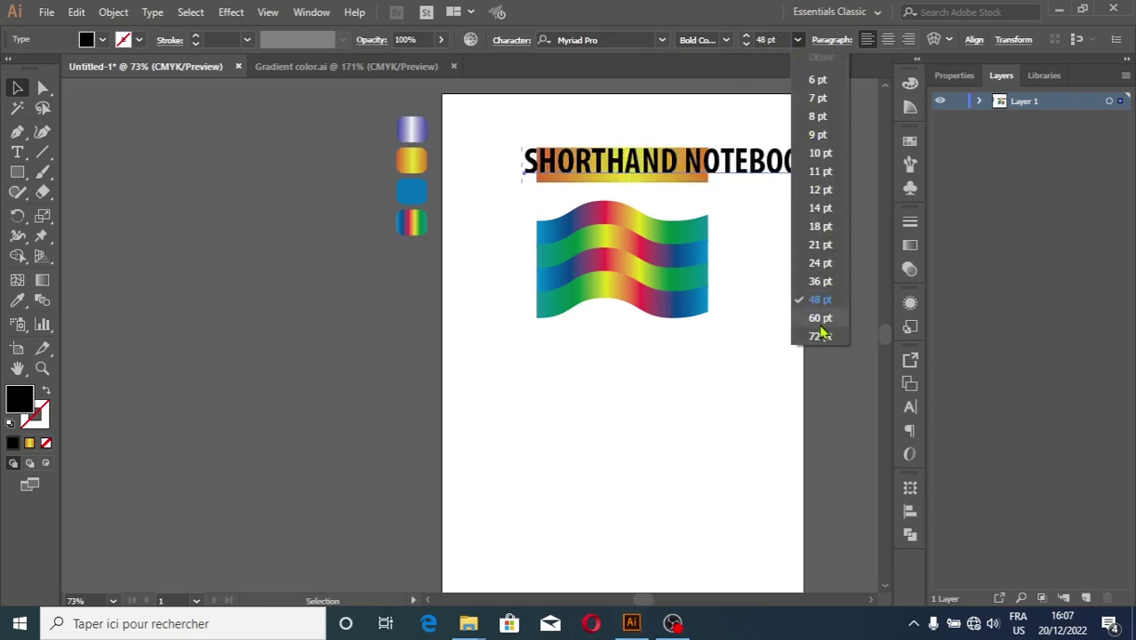
click(819, 282)
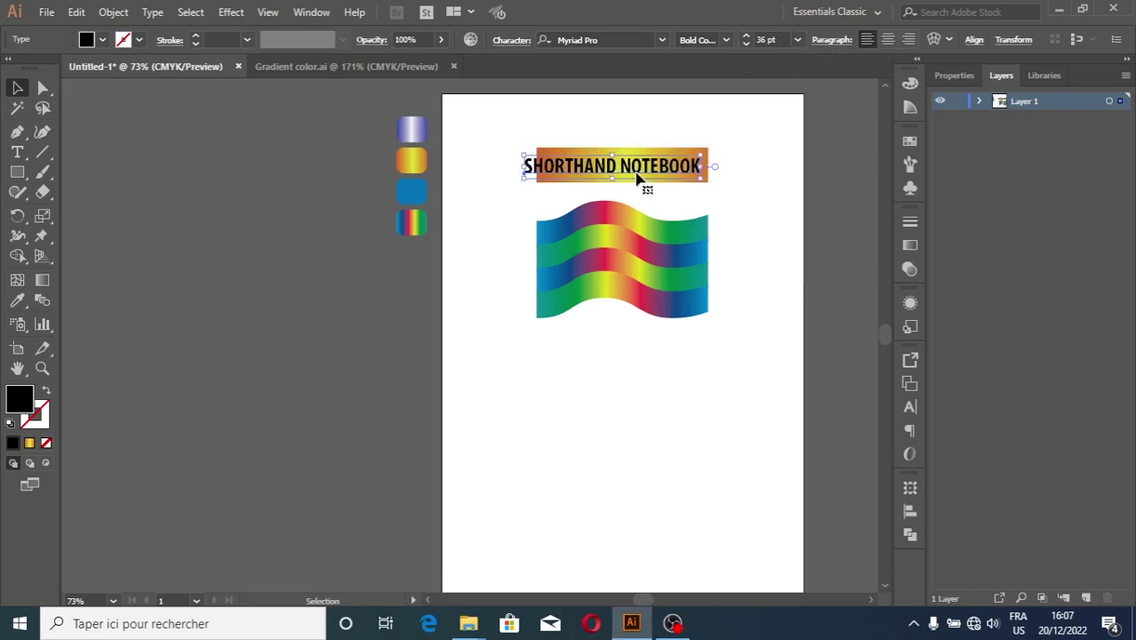
drag(642, 175, 647, 176)
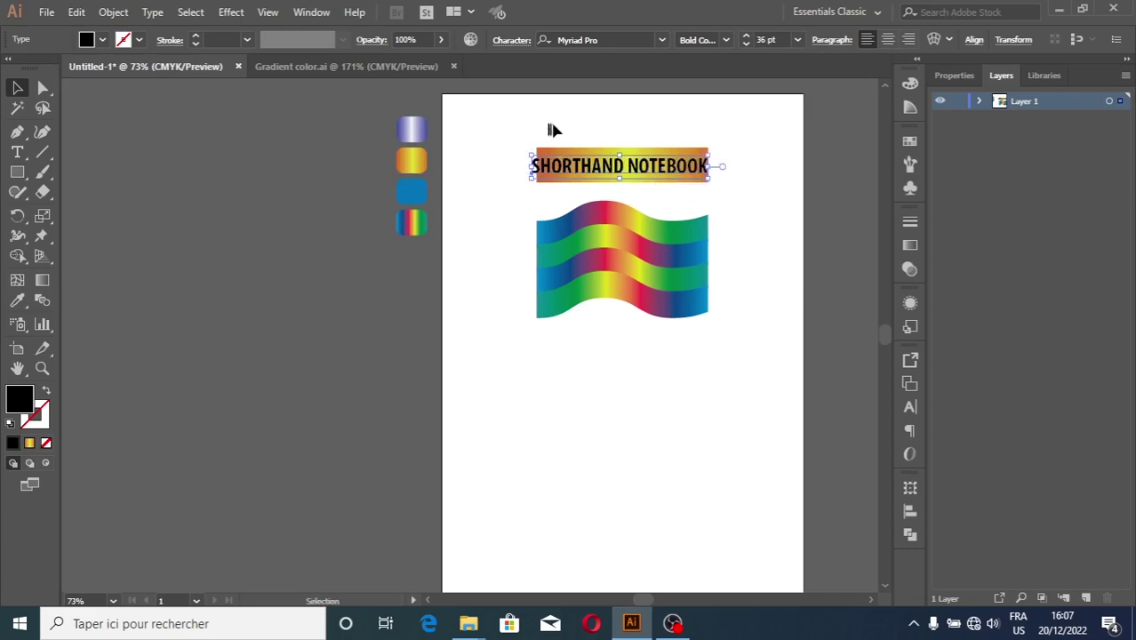
click(559, 138)
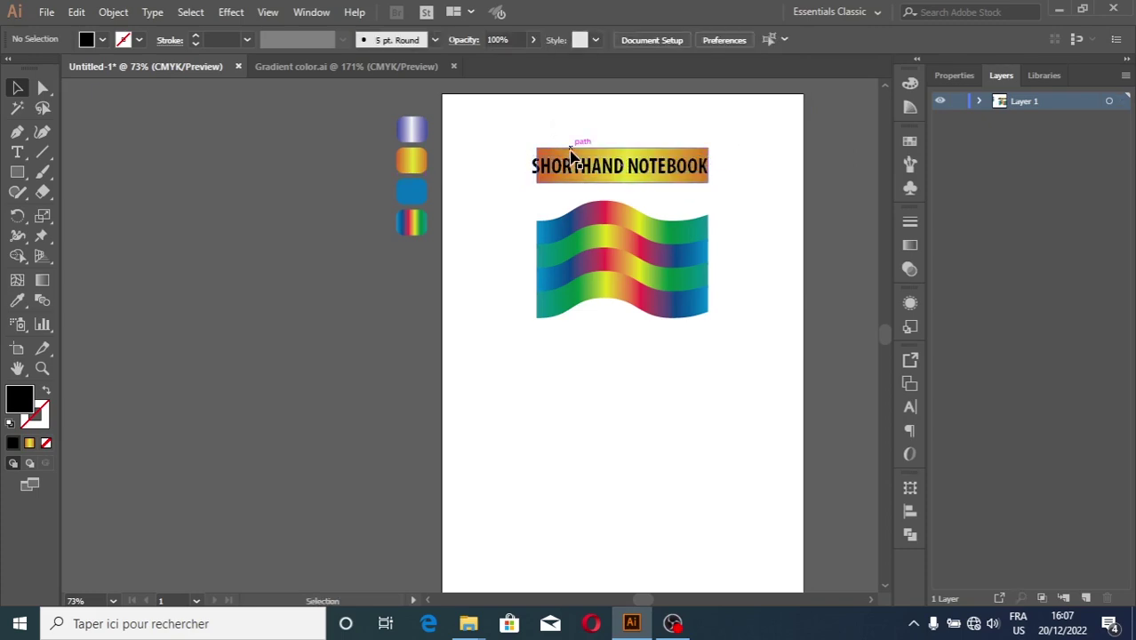
Step: Stretch the gradient bar outward on both sides to about 108 mm, then select bar and title
click(569, 153)
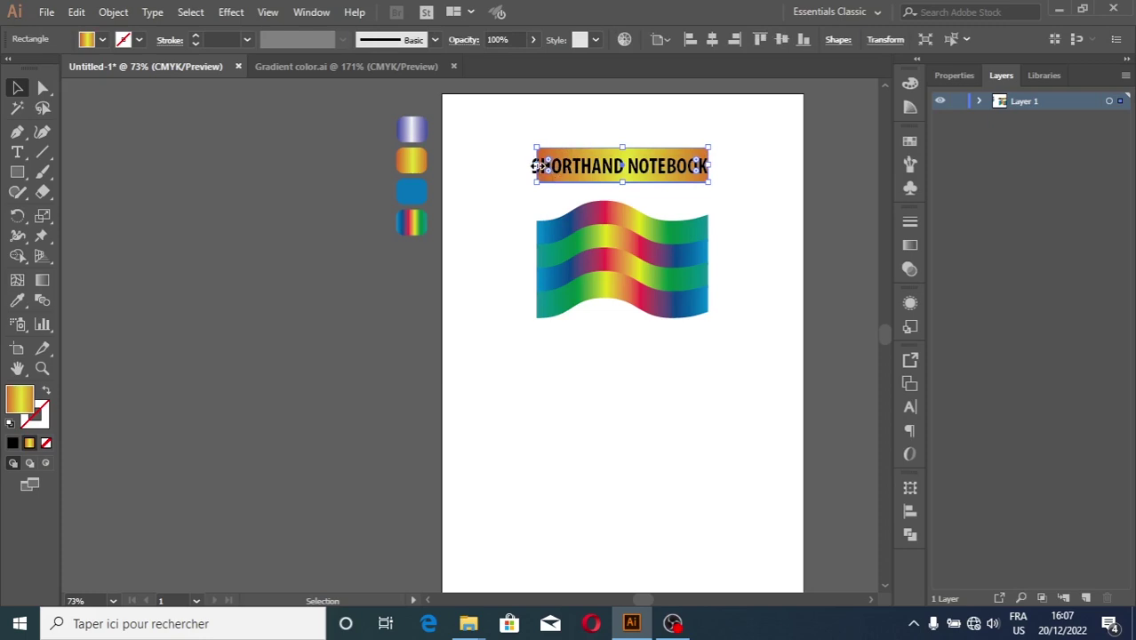
drag(536, 167, 531, 166)
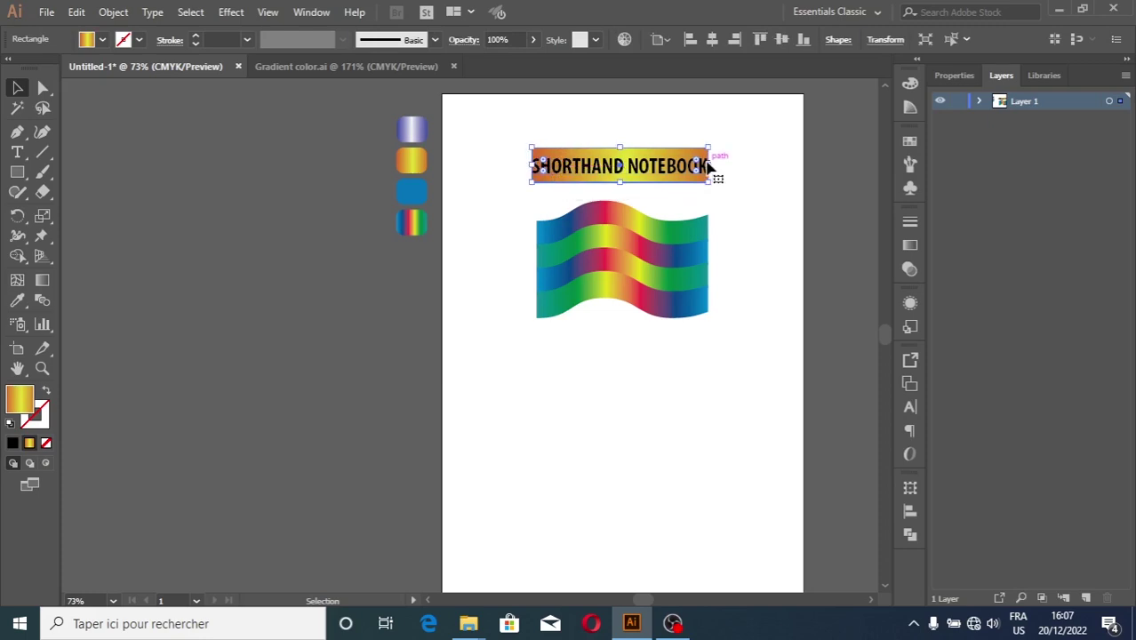
drag(712, 166, 714, 166)
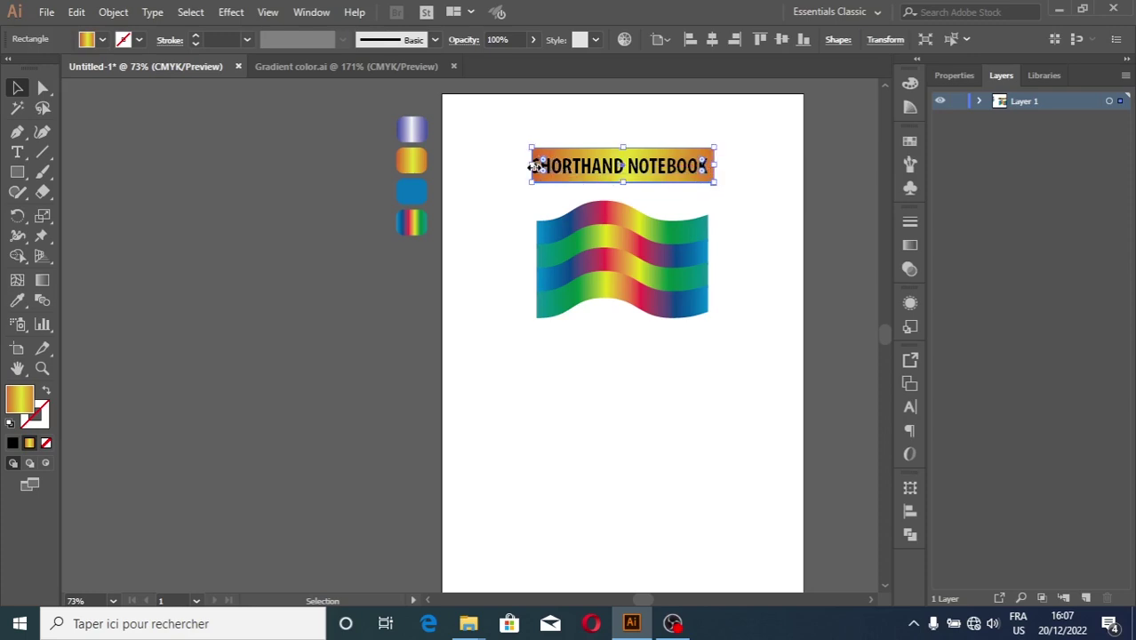
drag(535, 168, 527, 169)
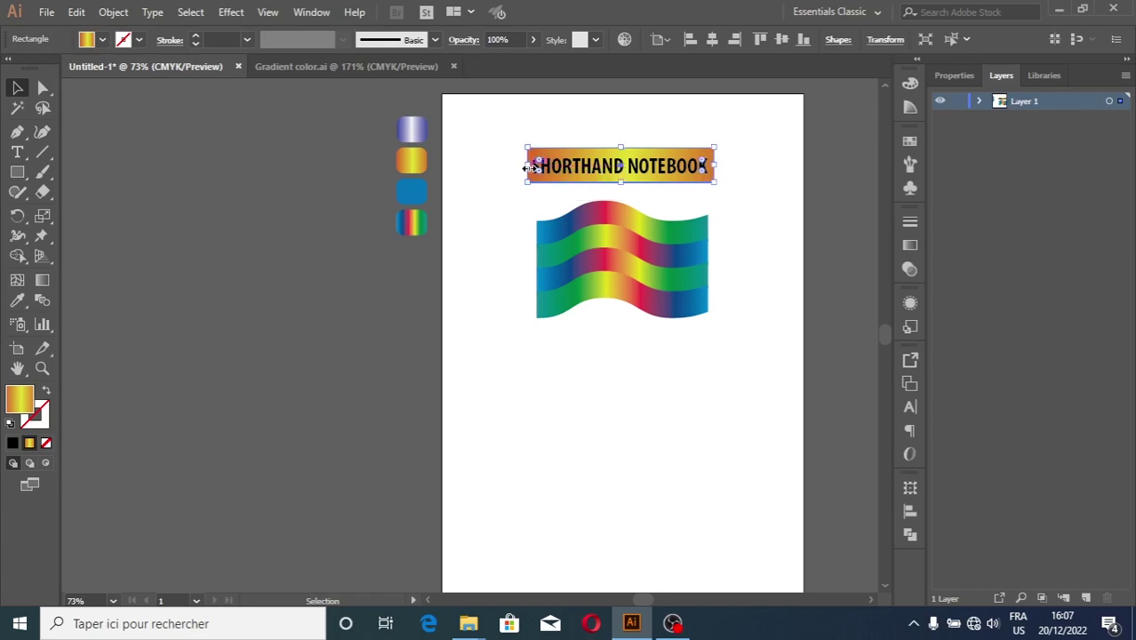
click(755, 228)
drag(661, 136, 719, 184)
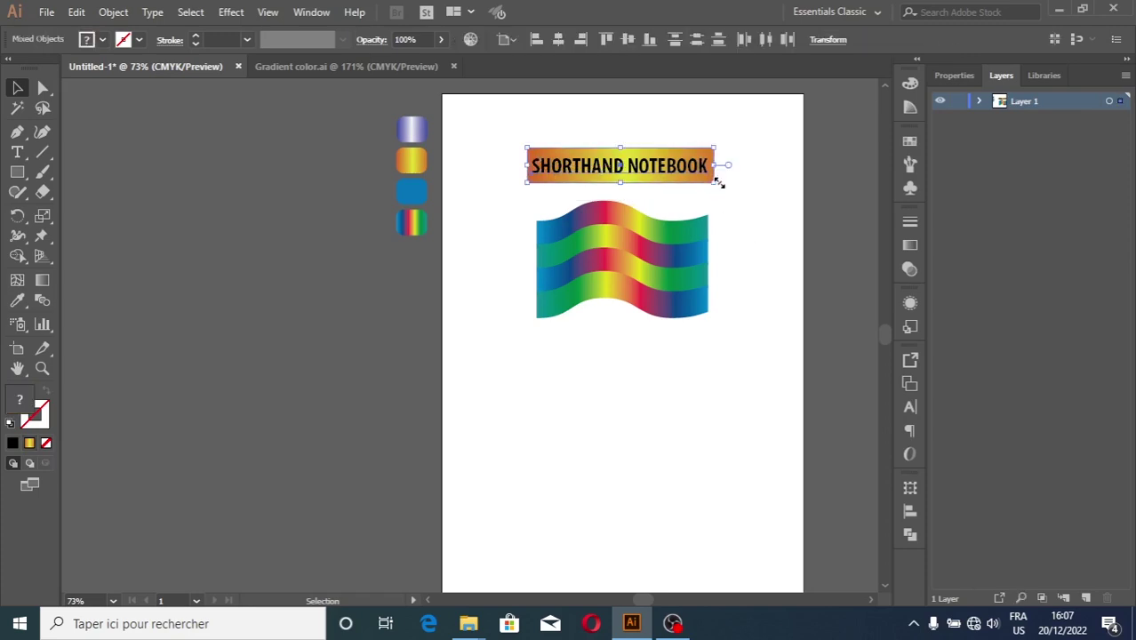
Step: Centre the title banner horizontally on the page, undoing the unwanted vertical alignment
click(911, 512)
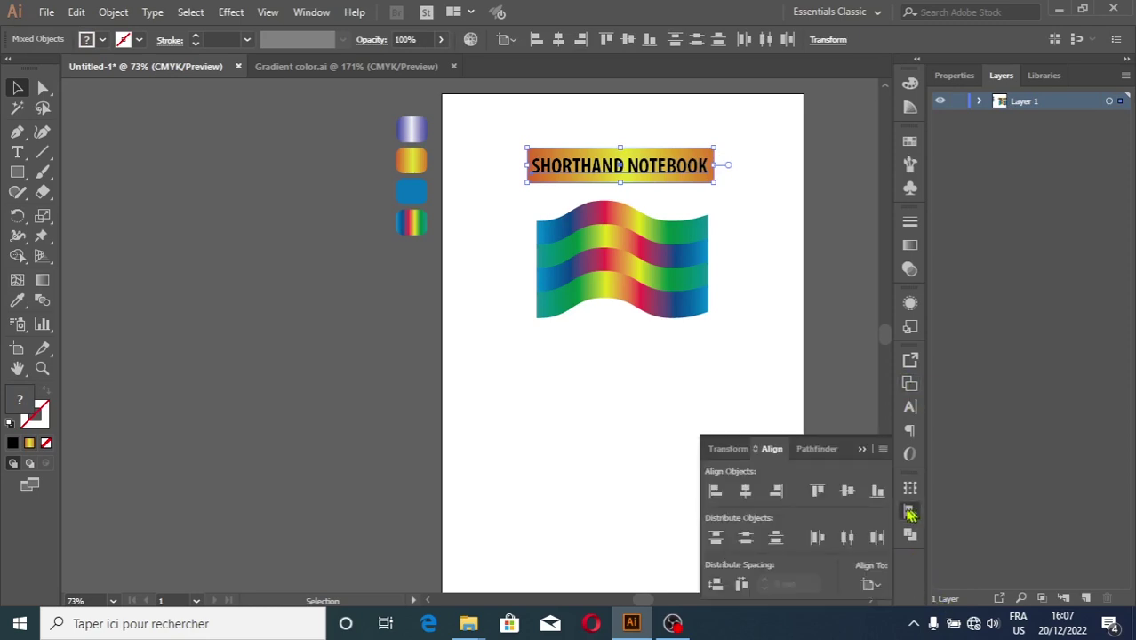
click(747, 492)
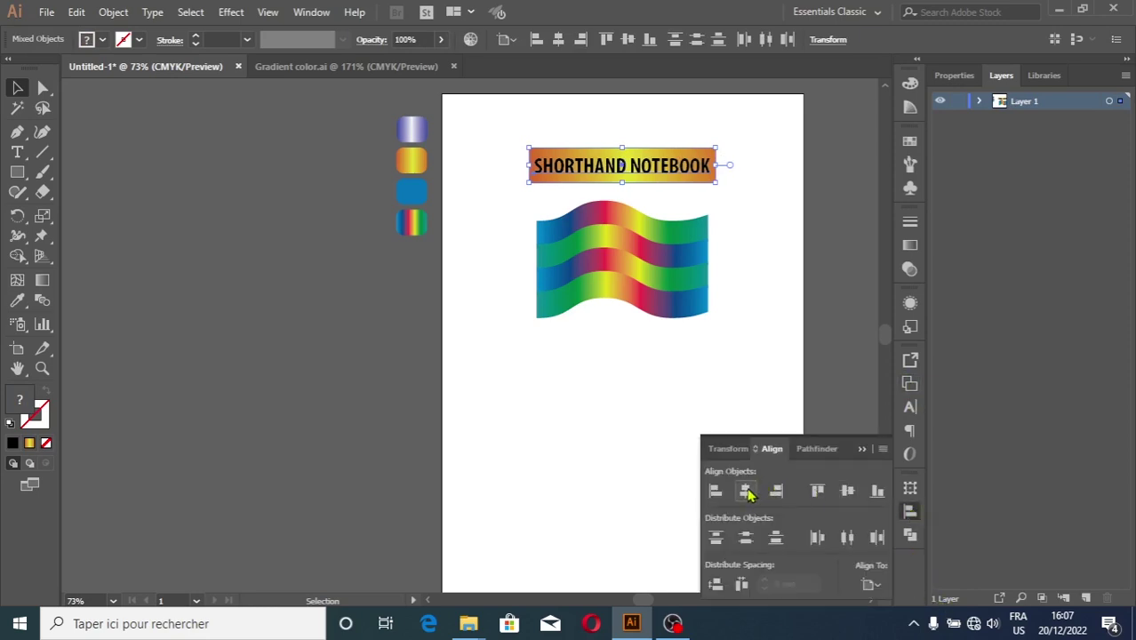
click(849, 498)
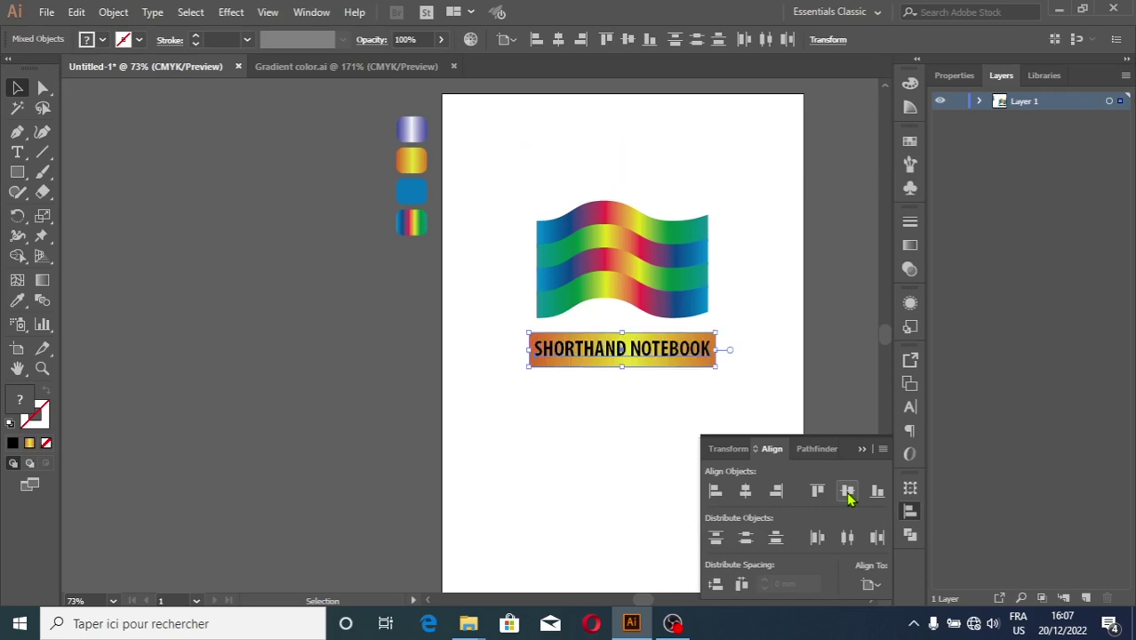
click(75, 14)
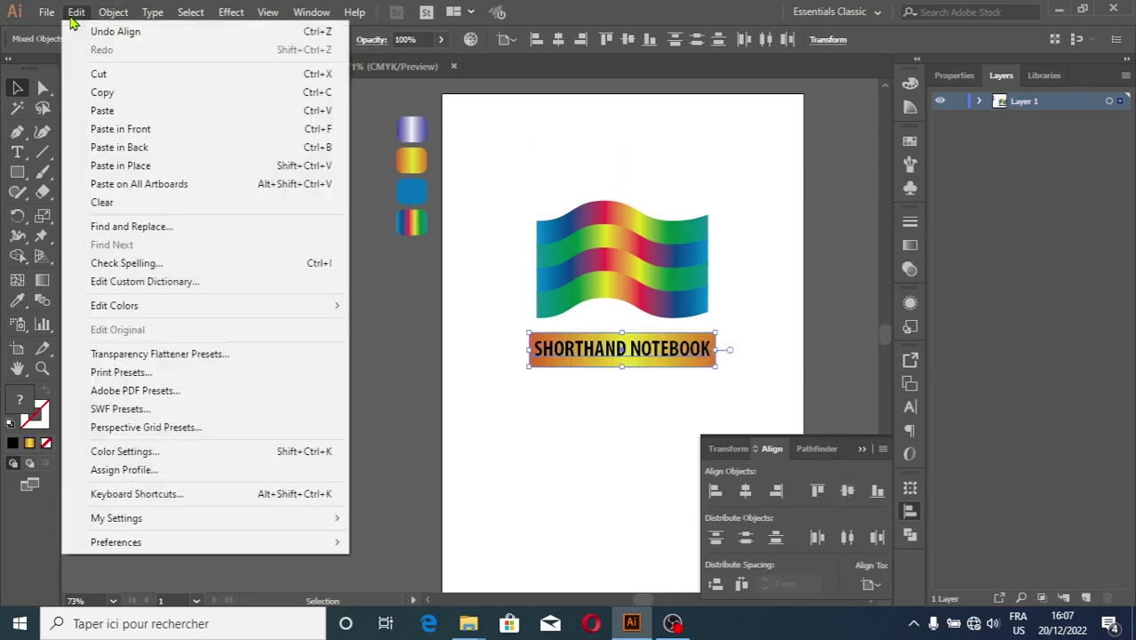
click(134, 33)
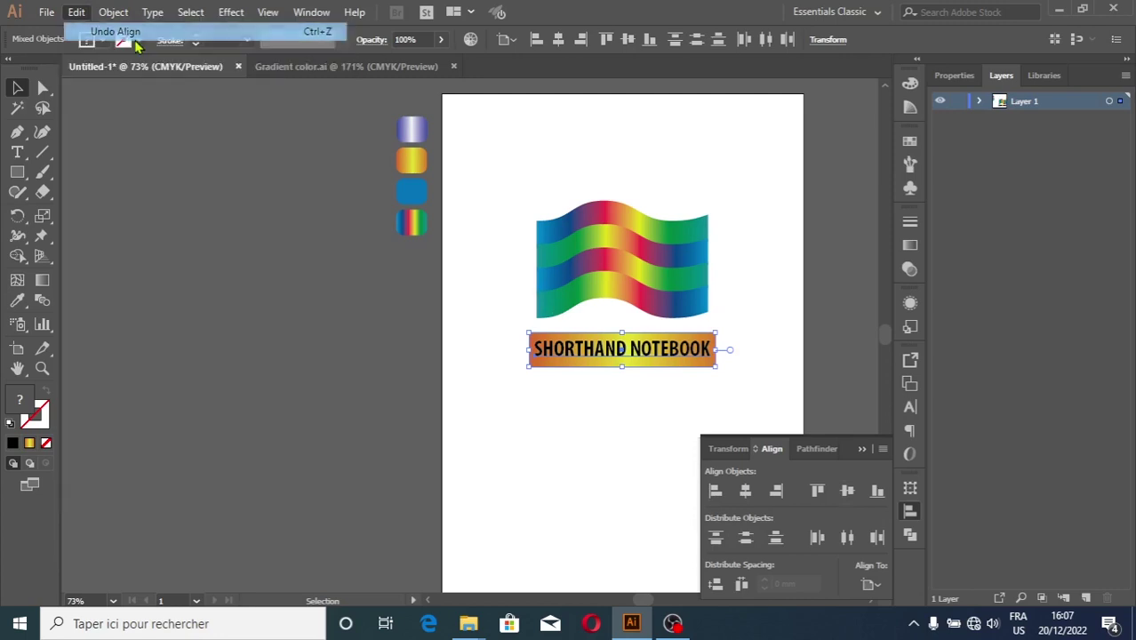
Step: Vertically centre the title within its bar using Align To Selection
click(871, 586)
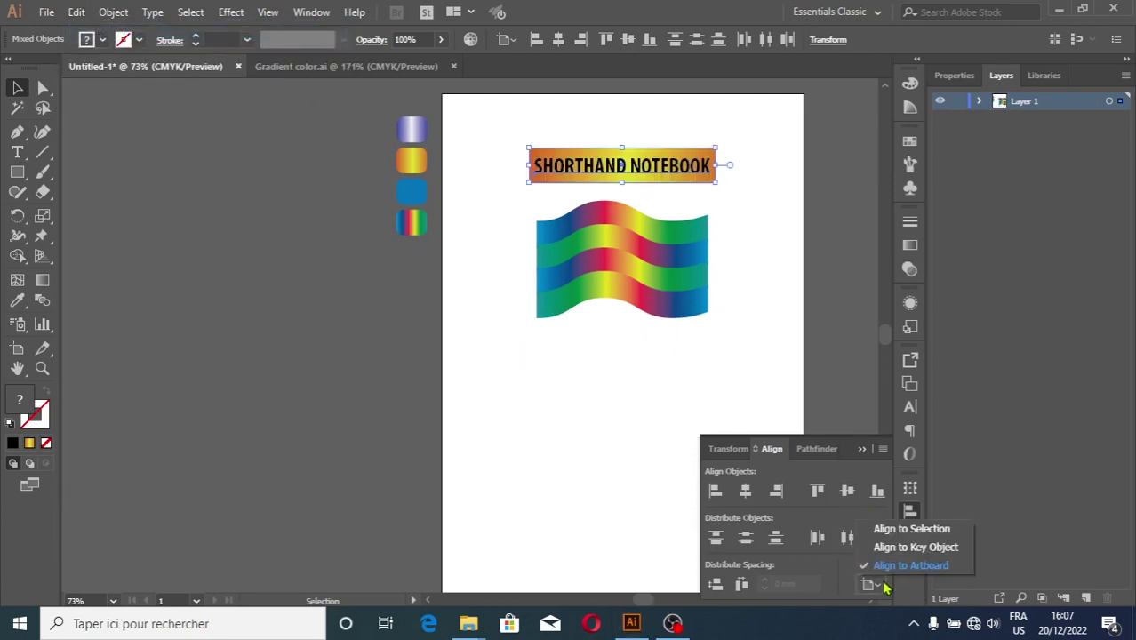
click(930, 530)
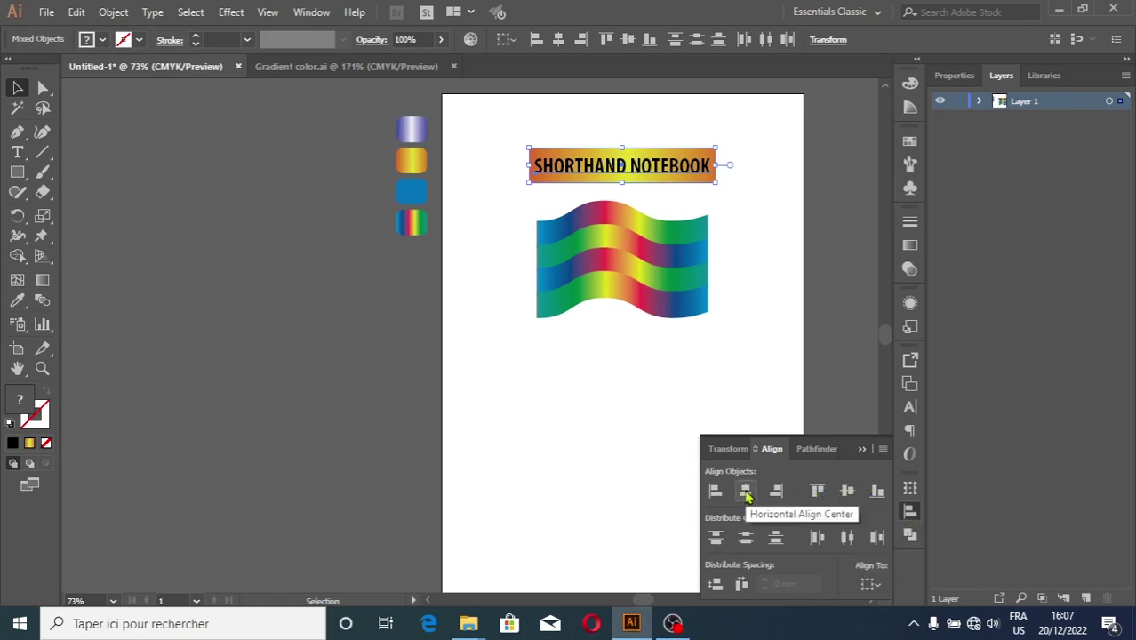
click(848, 491)
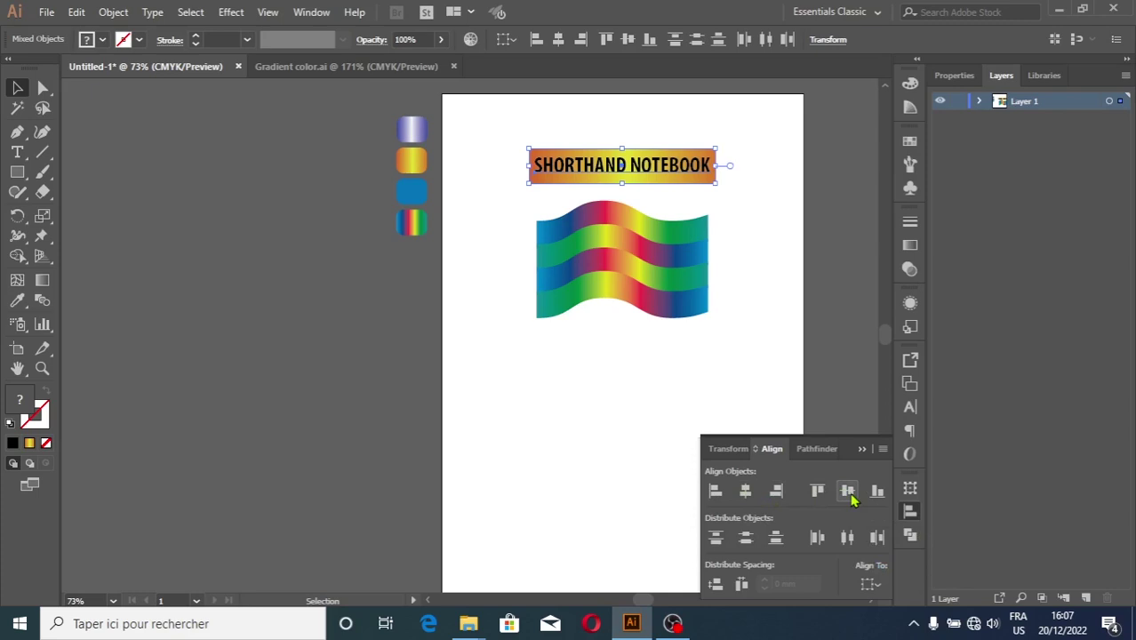
click(345, 294)
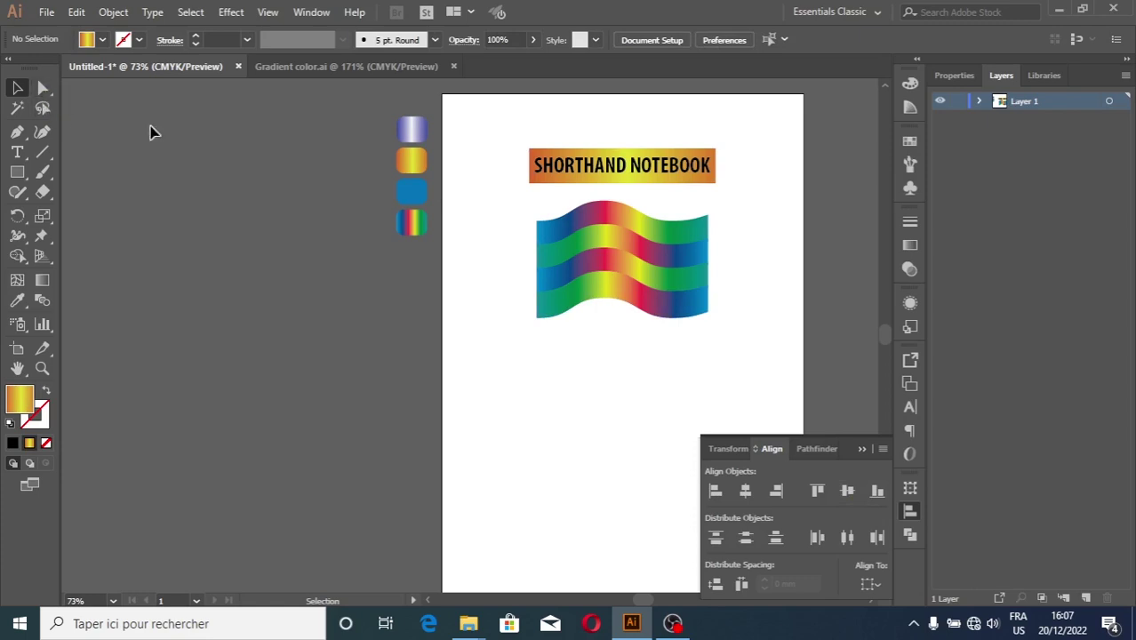
Step: Stretch all flag bands left and right to match the banner's roughly 108.25 mm width
click(566, 233)
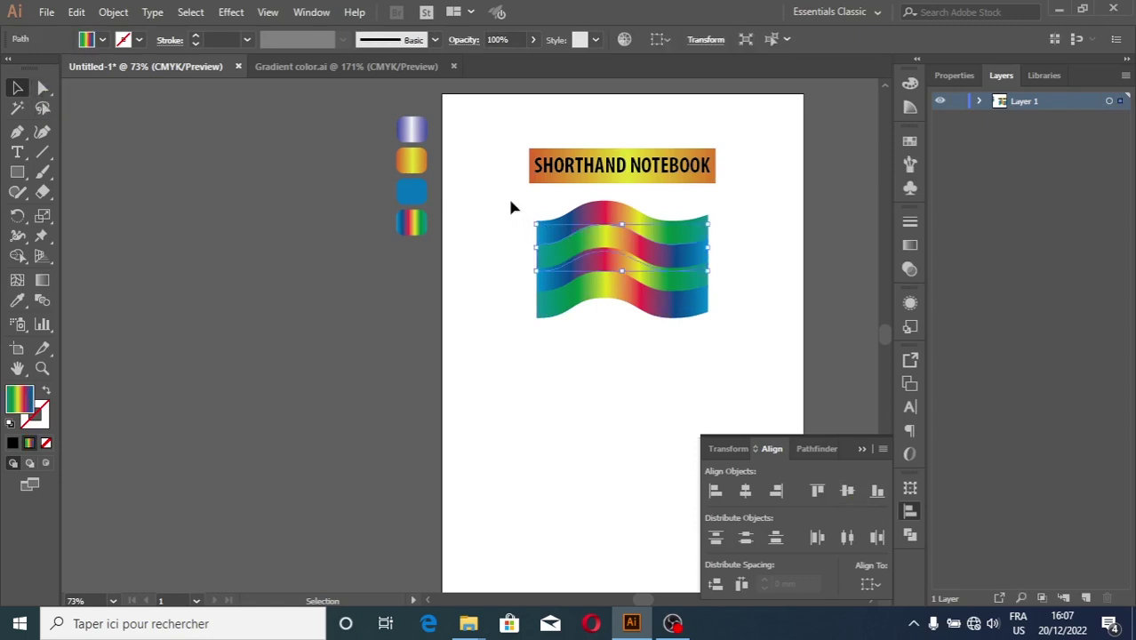
drag(508, 201, 545, 363)
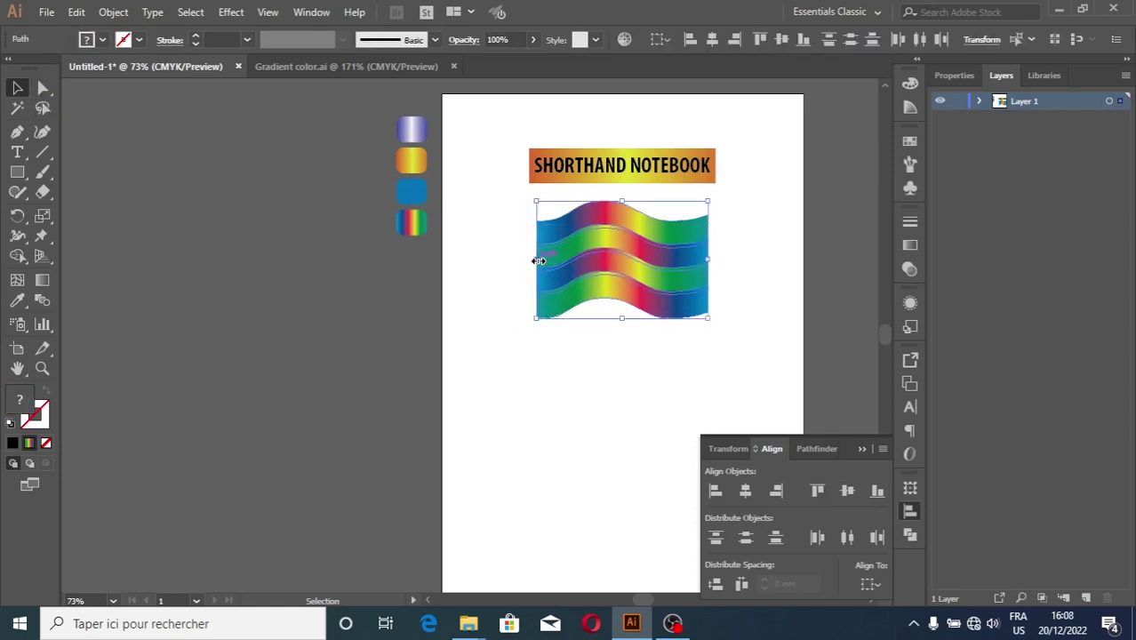
drag(537, 260, 530, 260)
drag(708, 261, 717, 259)
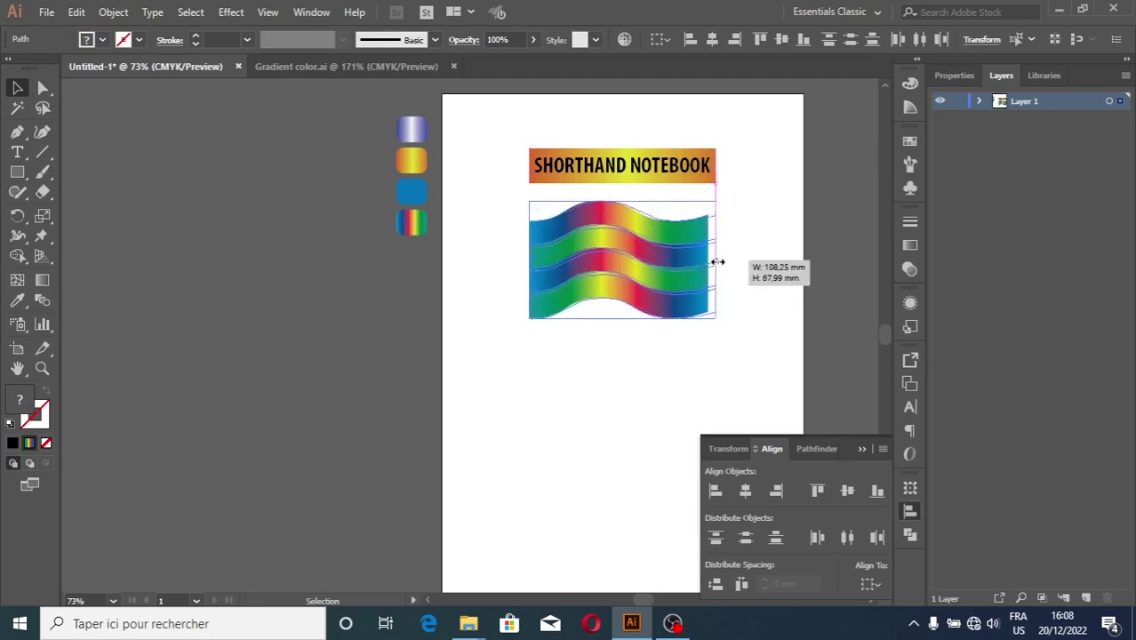
click(486, 334)
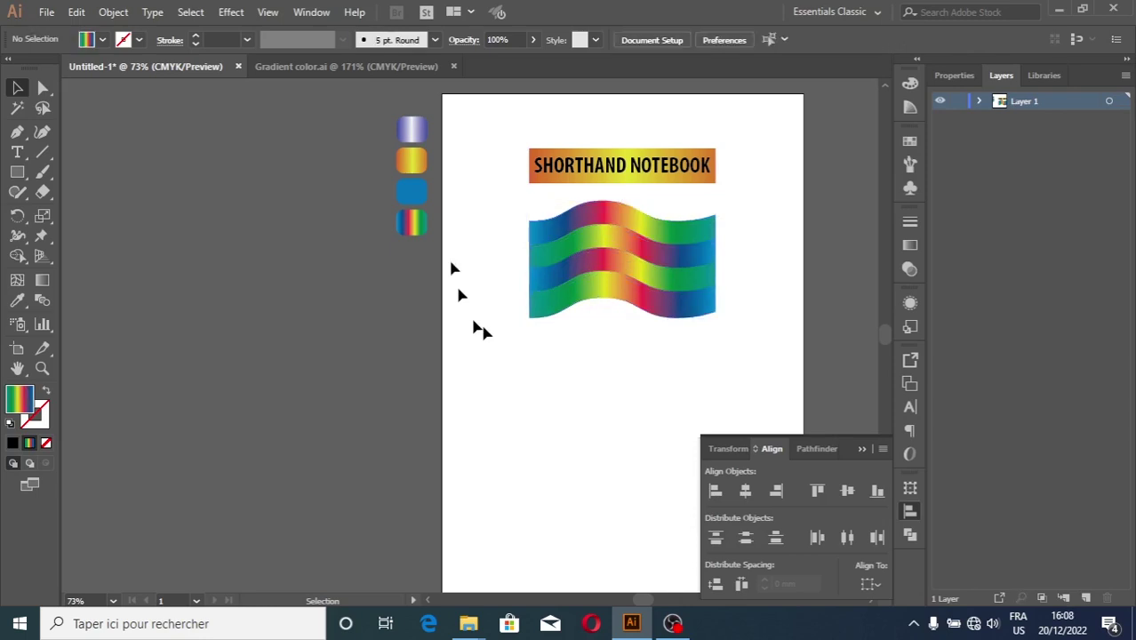
click(561, 181)
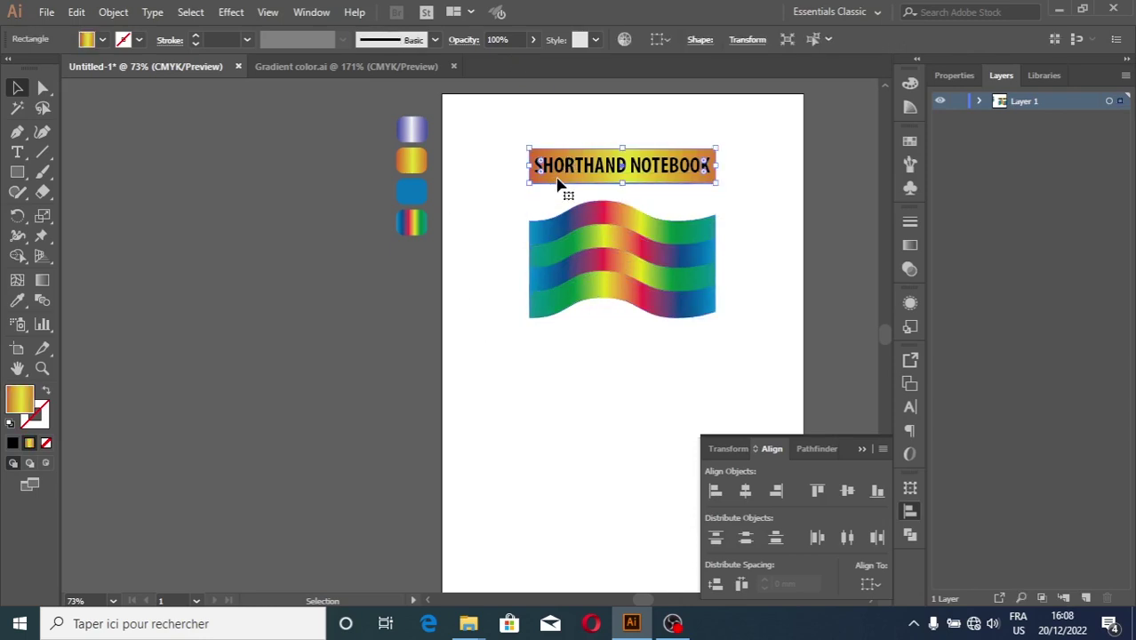
Step: Open Effect > Stylize > Drop Shadow and preview 1.5 mm X/Y offsets and blur
click(233, 14)
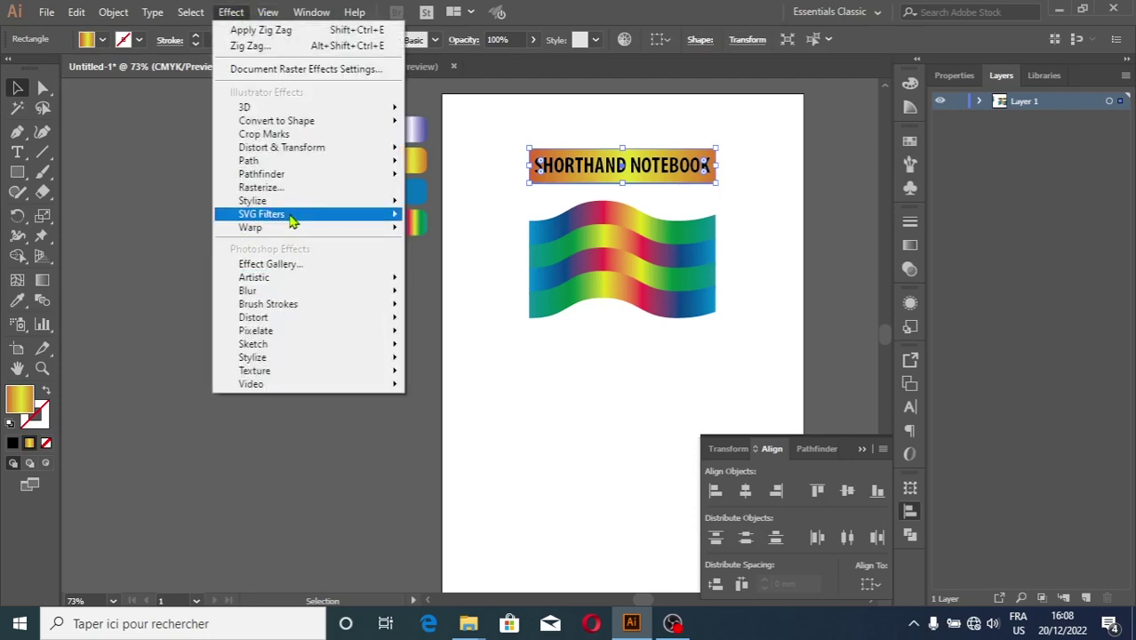
mouse_move(253, 201)
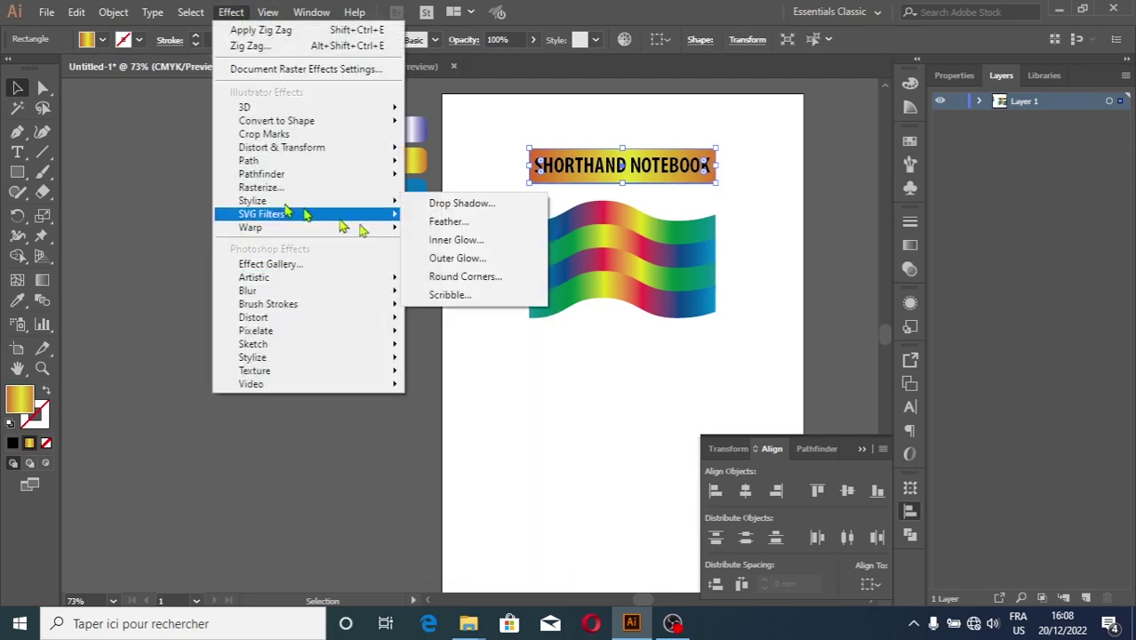
click(459, 203)
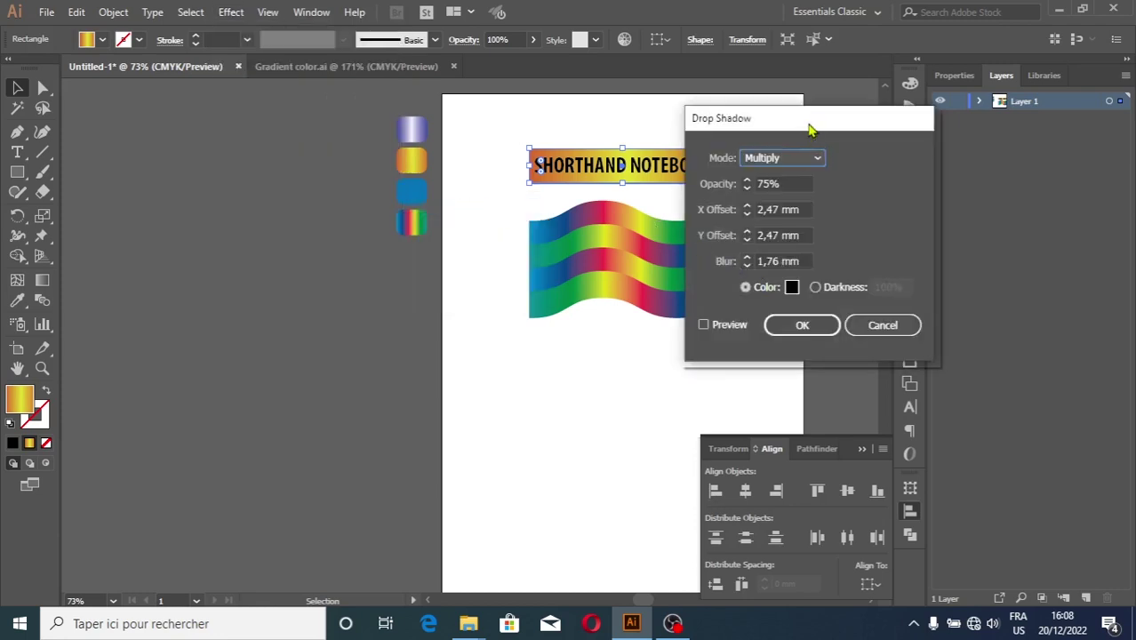
drag(806, 127, 937, 146)
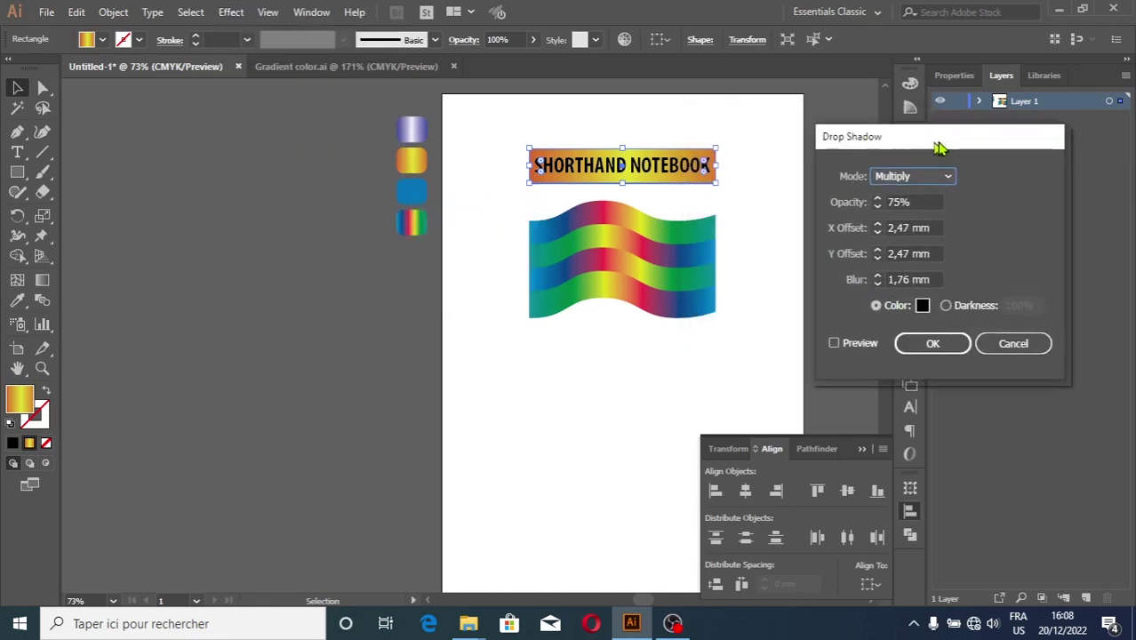
click(887, 229)
text(1)
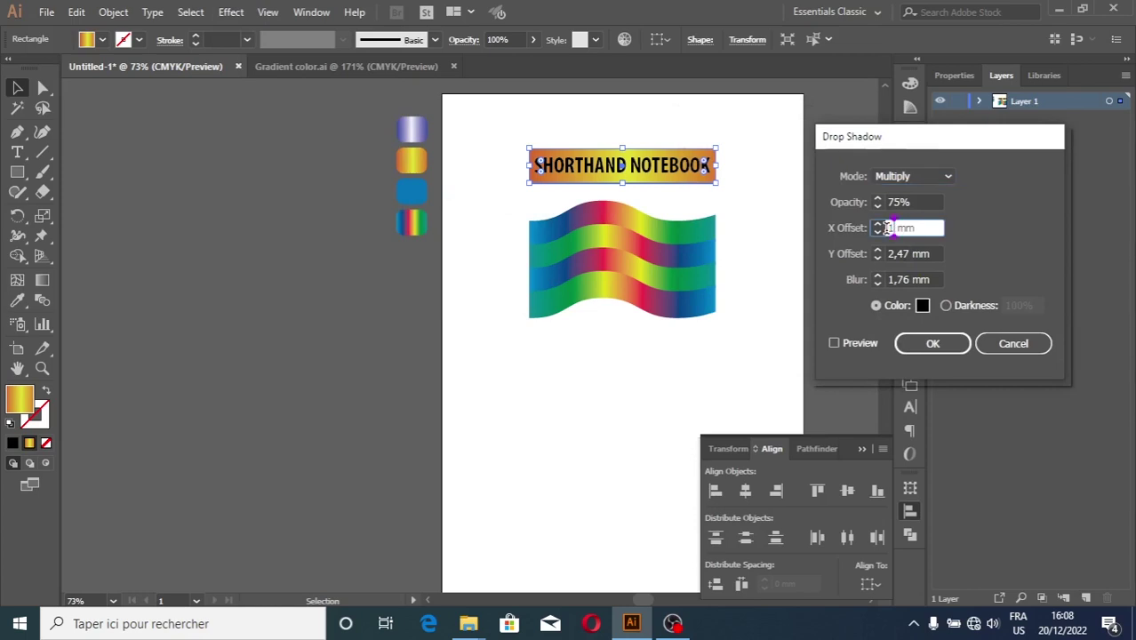
text(.5)
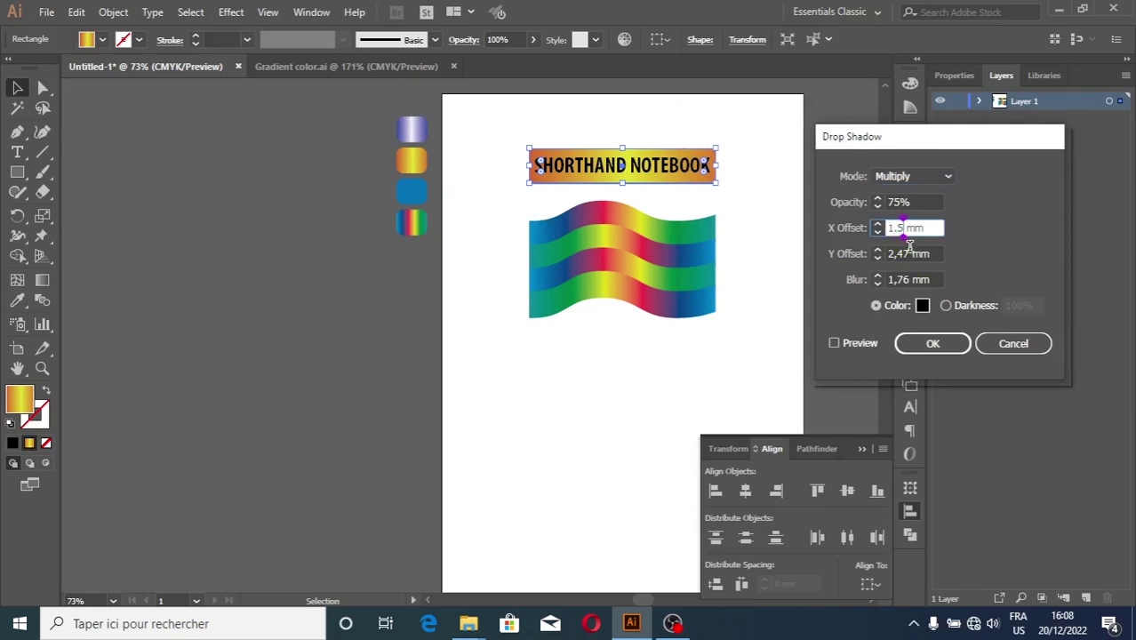
click(900, 254)
text(1,)
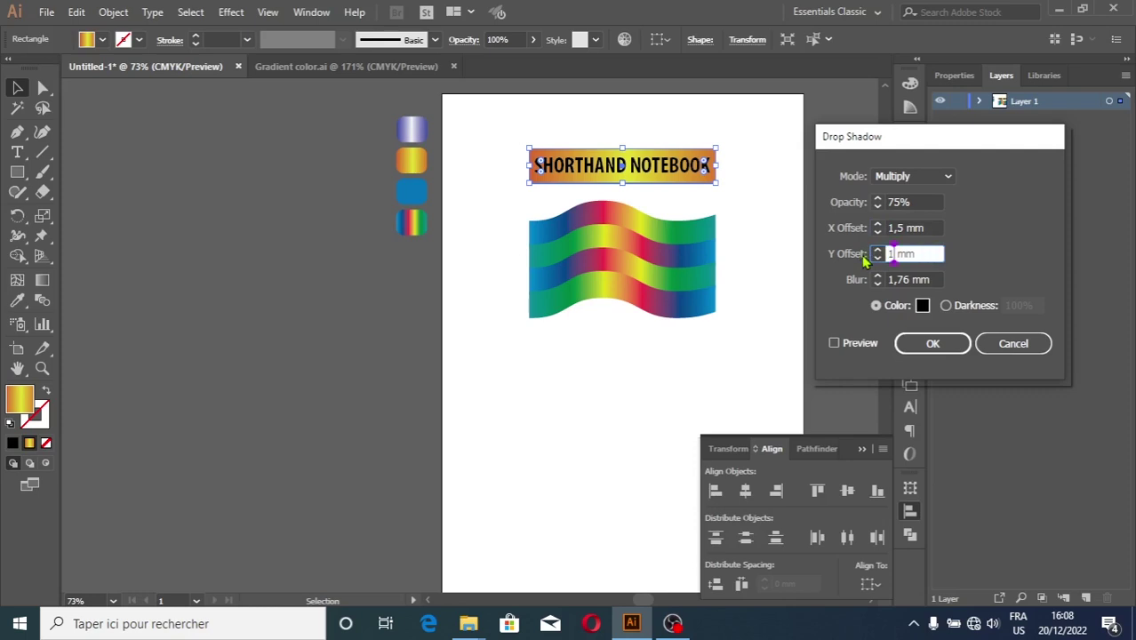
text(5)
key(Tab)
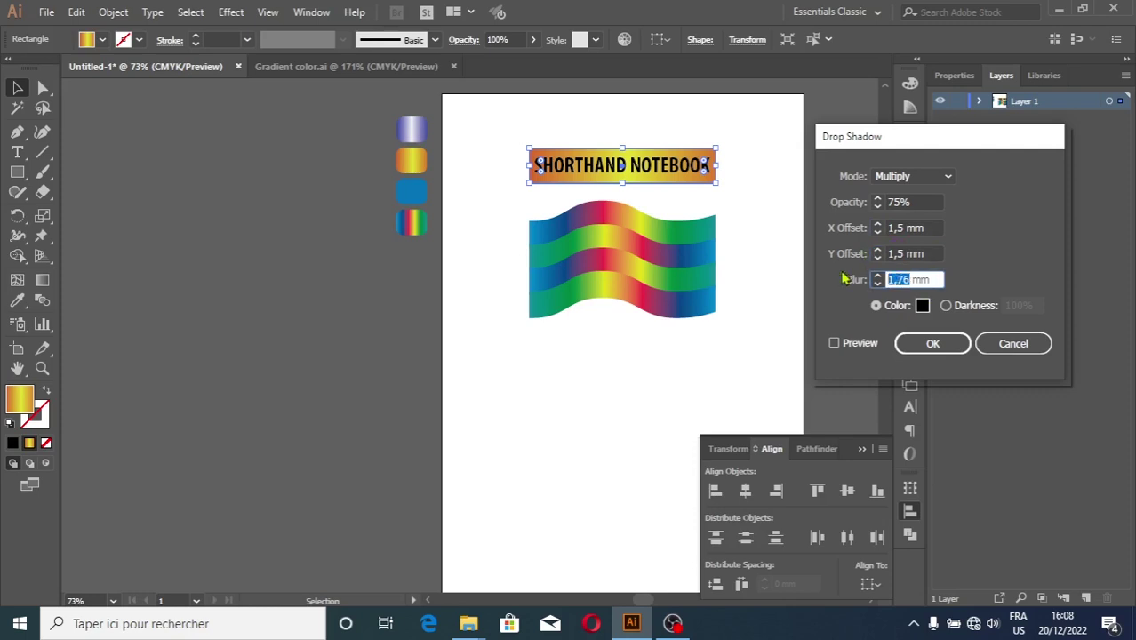
text(1.5)
click(836, 344)
click(836, 344)
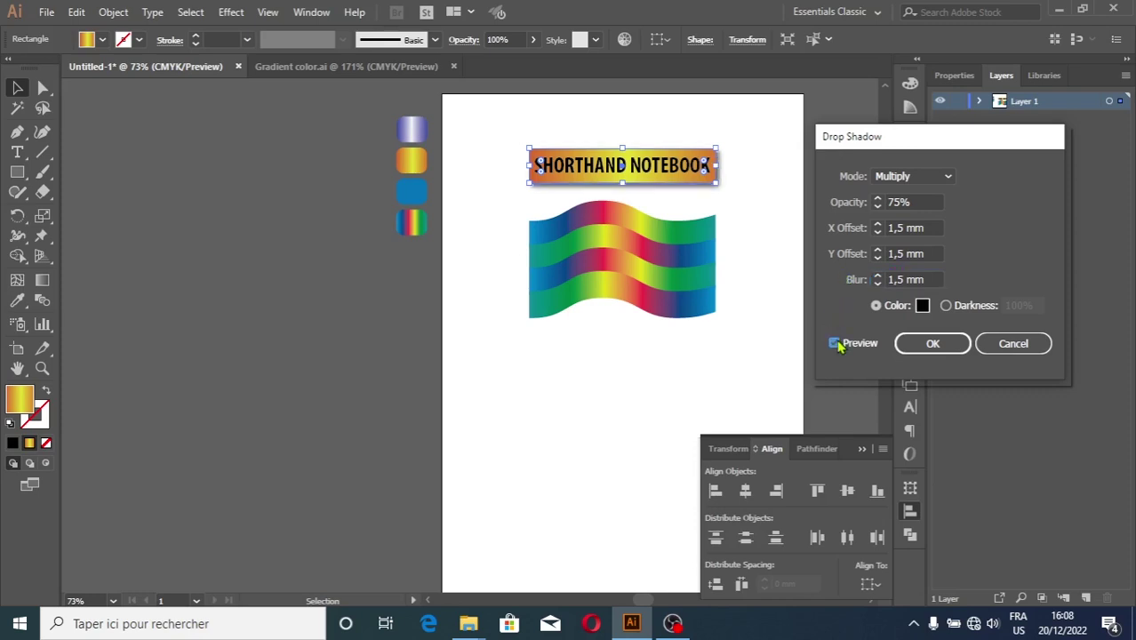
Step: Change both offsets and the blur to 1 mm and apply the 75% Multiply shadow
double_click(903, 254)
text(1)
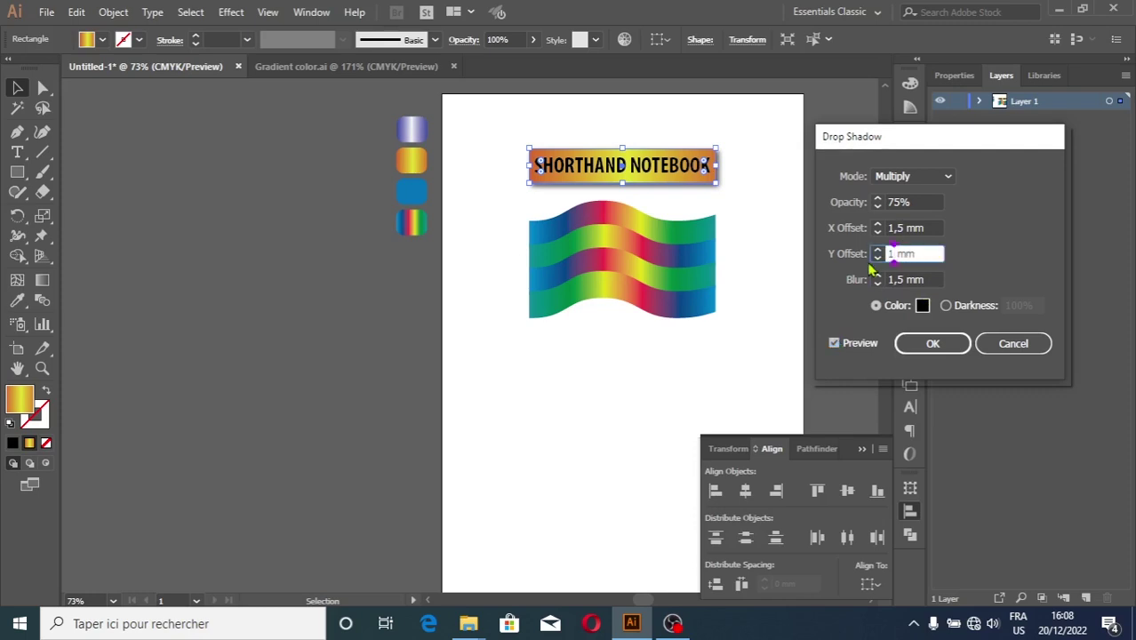
double_click(901, 228)
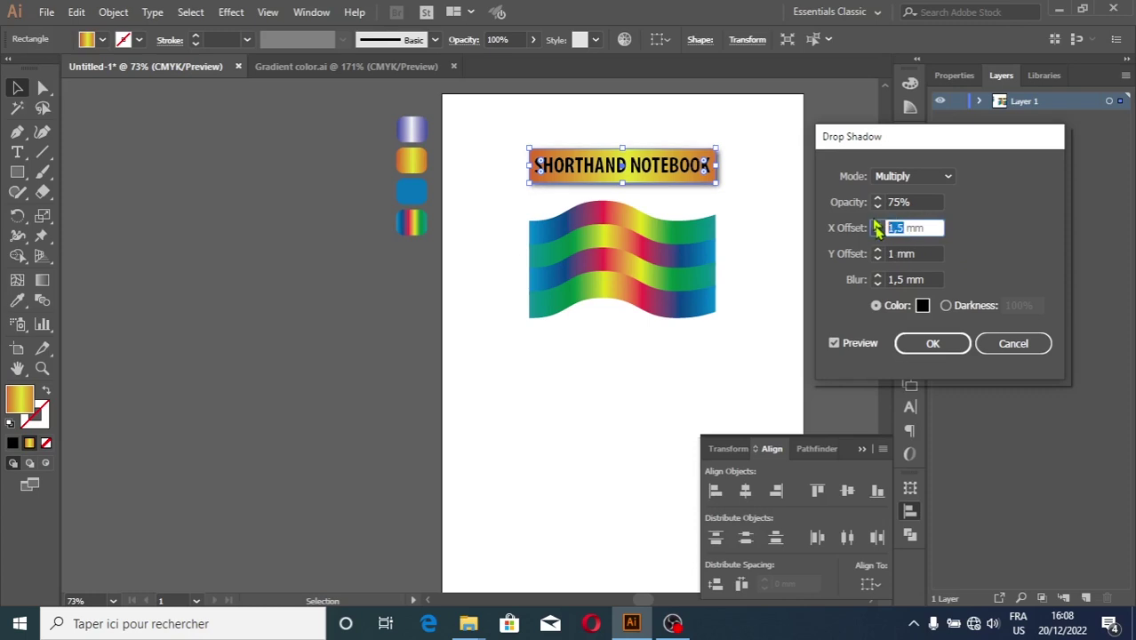
text(1)
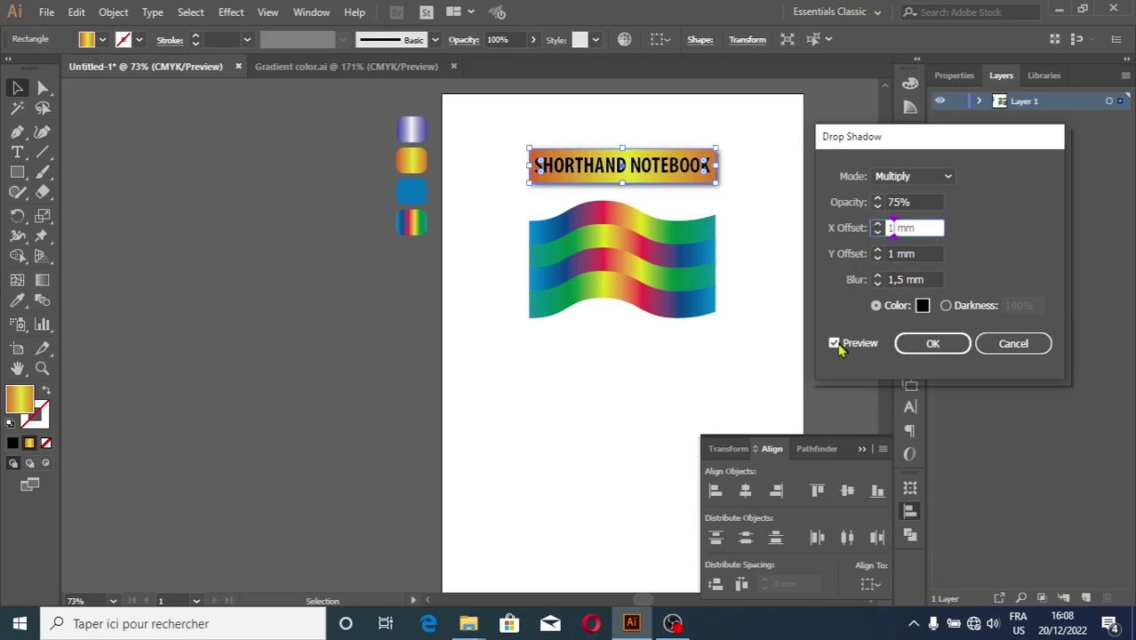
click(836, 344)
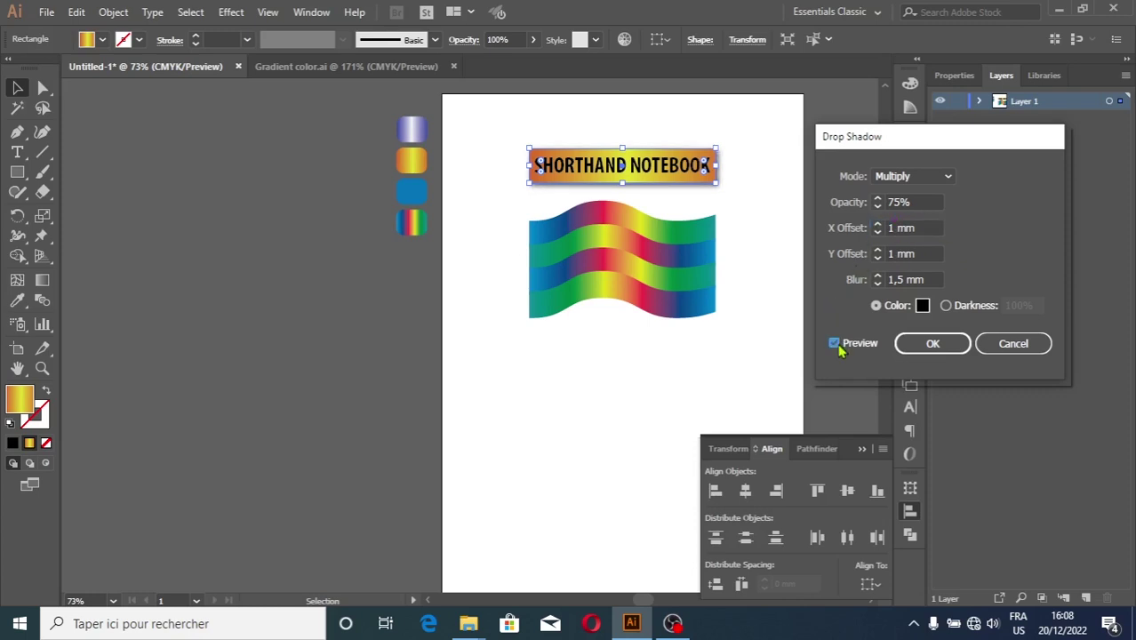
double_click(901, 279)
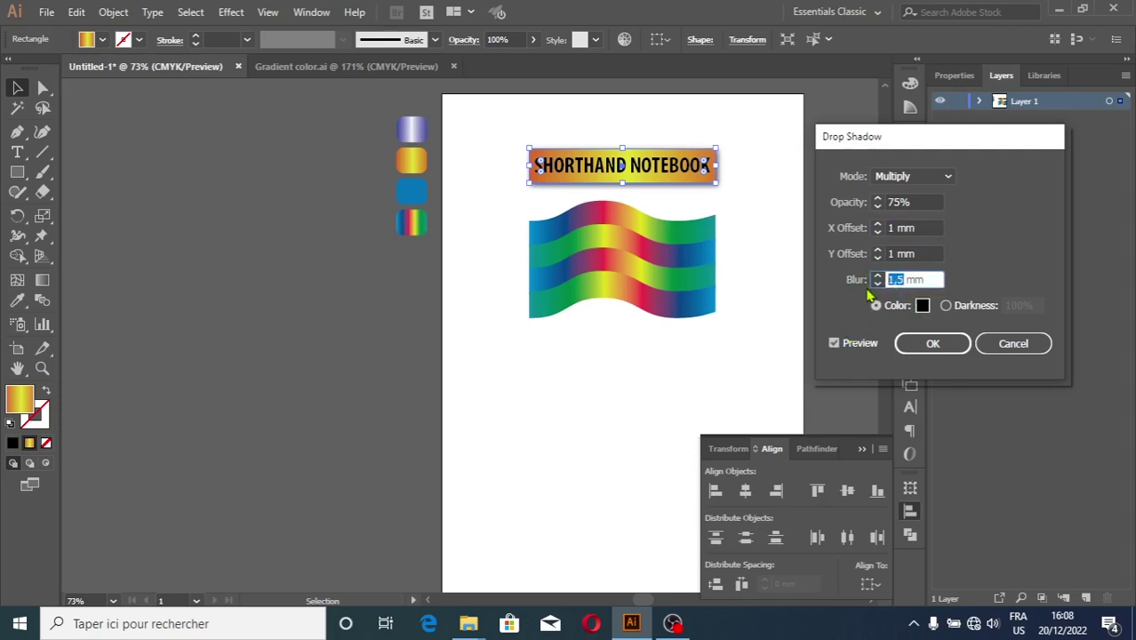
text(1)
click(834, 343)
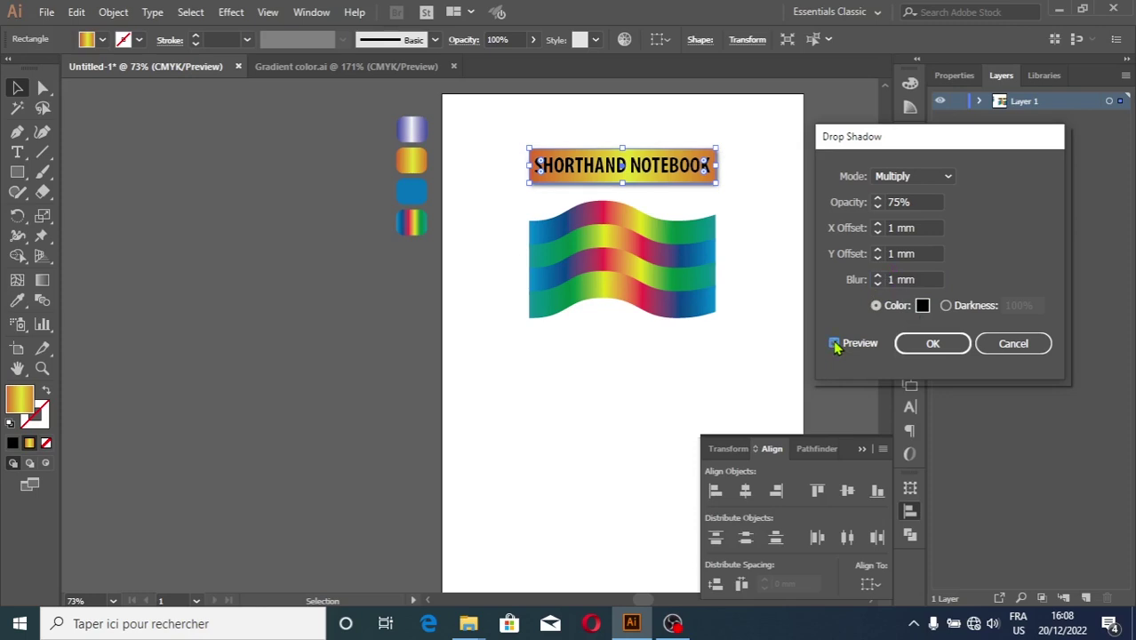
click(938, 344)
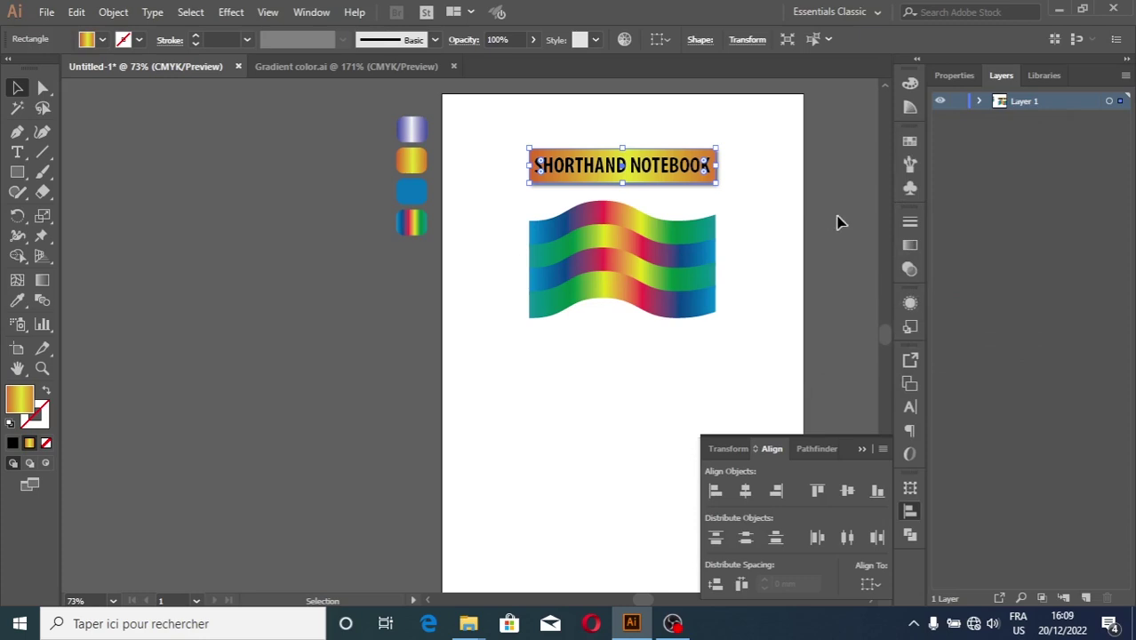
Step: Select the banner rectangle and reopen its Drop Shadow from the Appearance panel
click(840, 223)
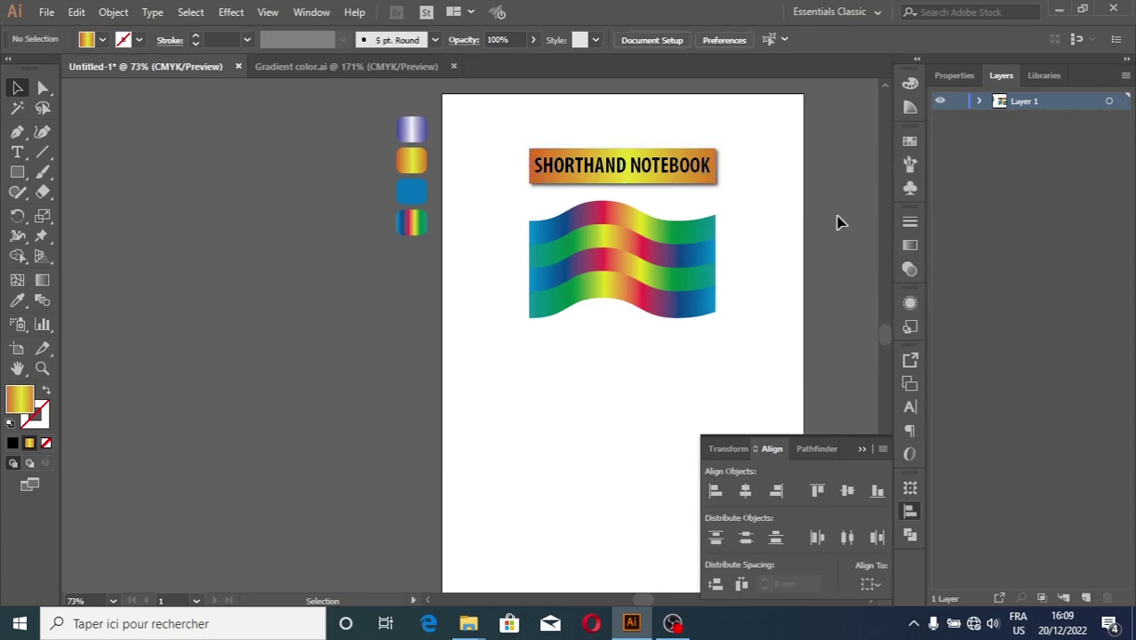
click(711, 184)
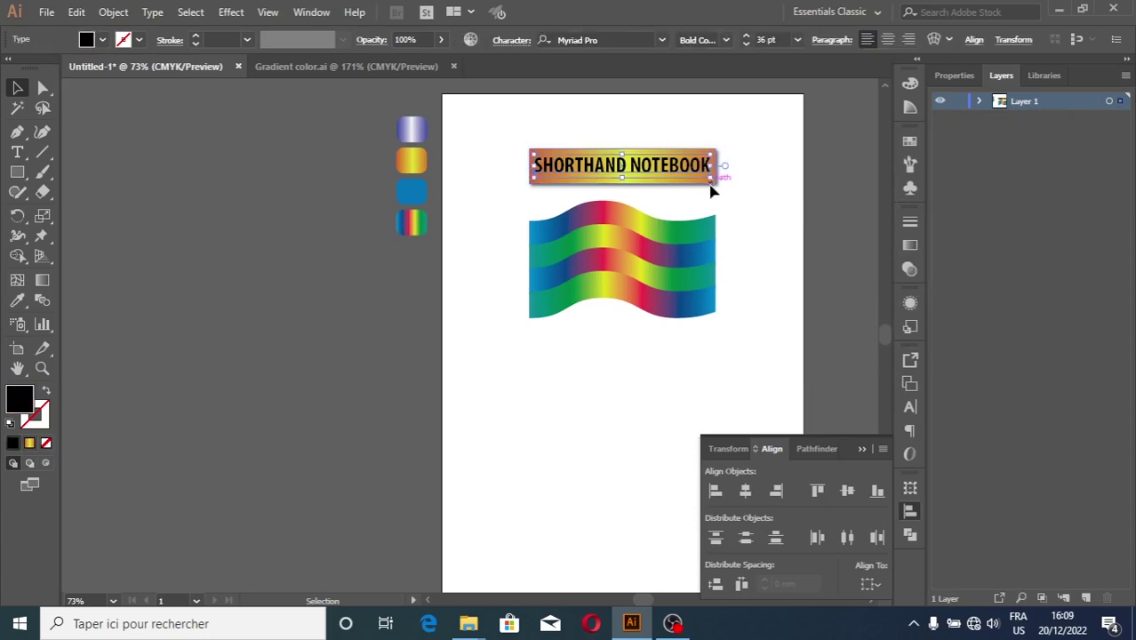
click(784, 214)
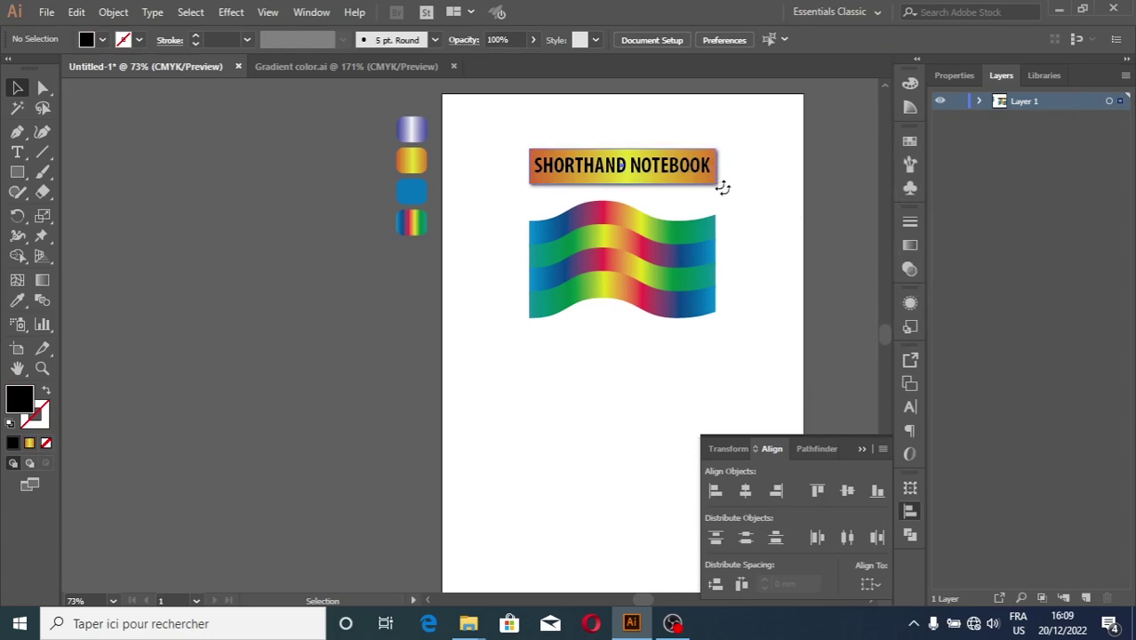
click(719, 184)
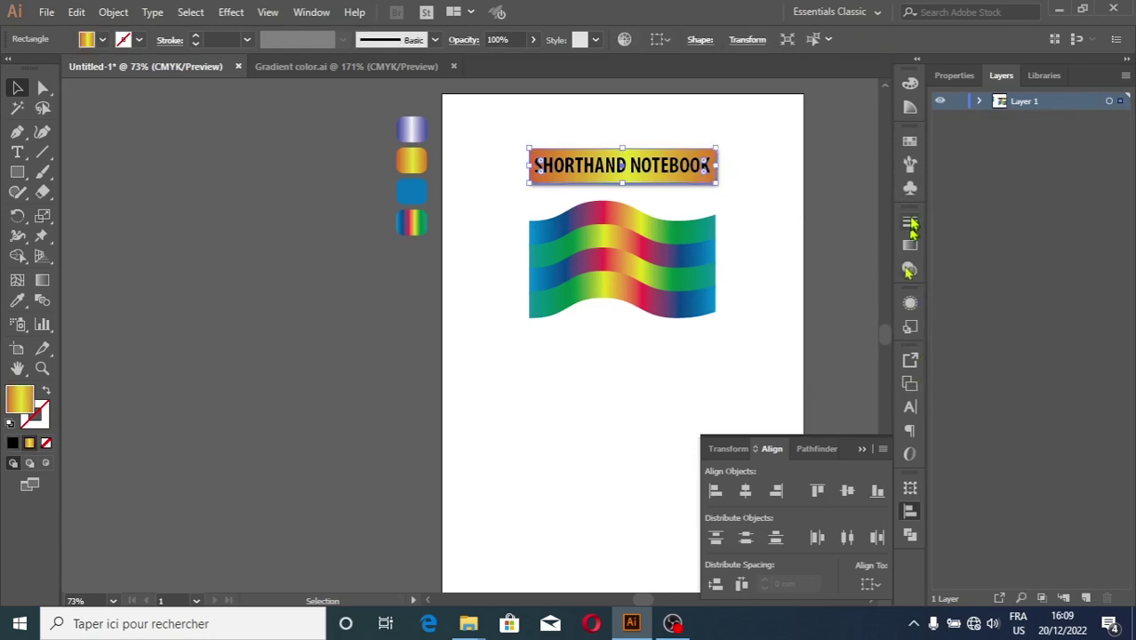
click(913, 304)
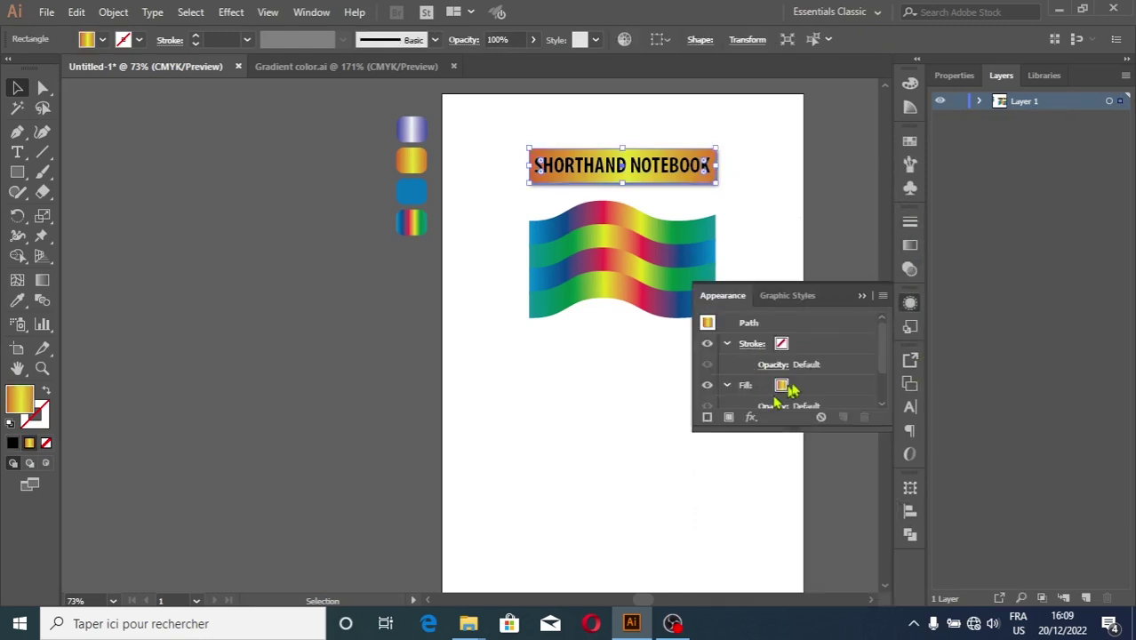
drag(884, 356, 883, 384)
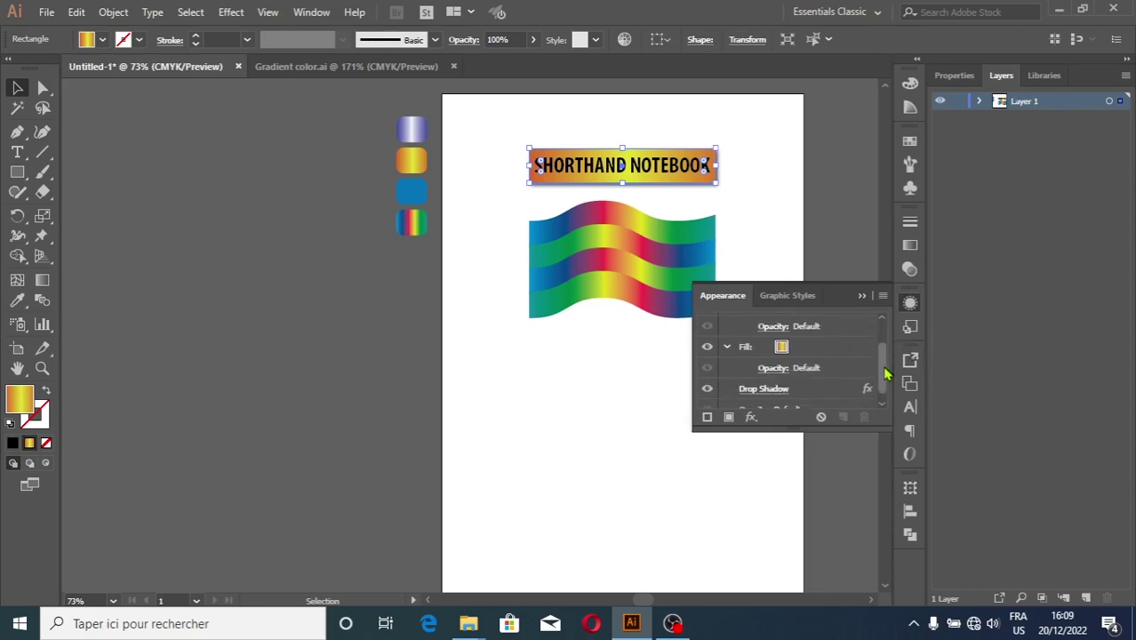
click(763, 378)
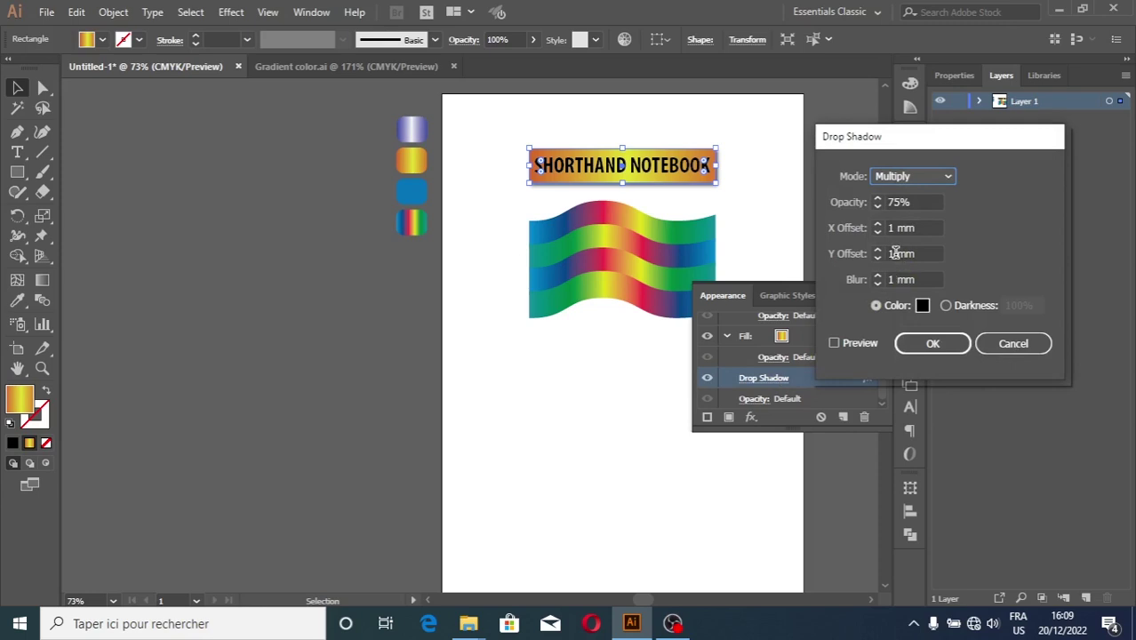
Step: Change the shadow blur to 0.8 mm, preview, and apply it
click(897, 254)
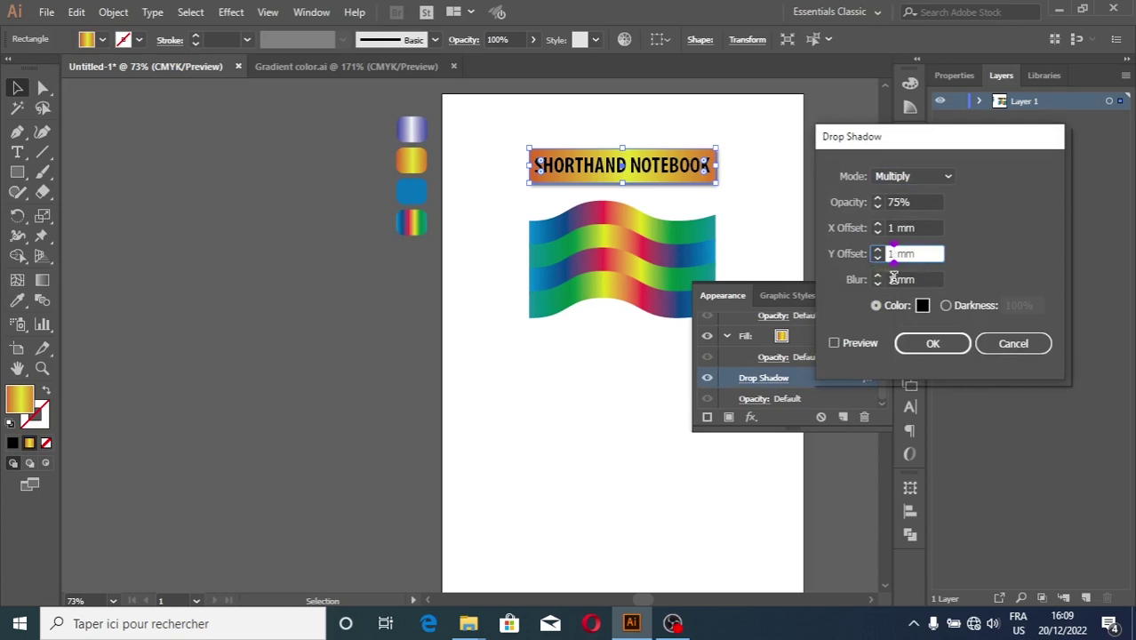
click(894, 280)
key(BackSpace)
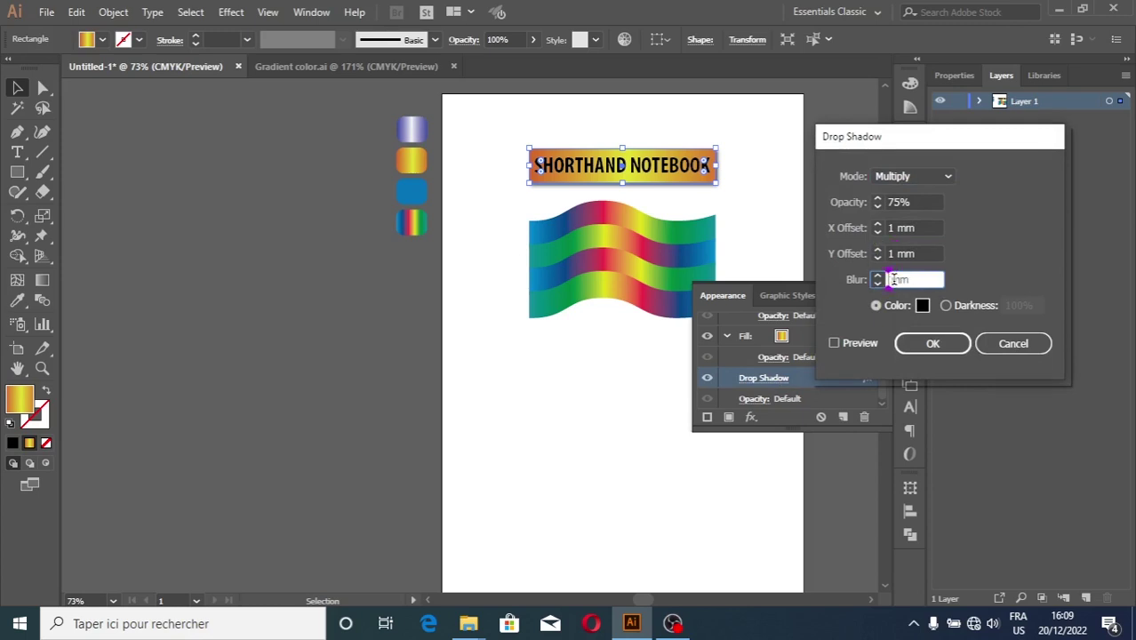
text(0.8)
click(835, 346)
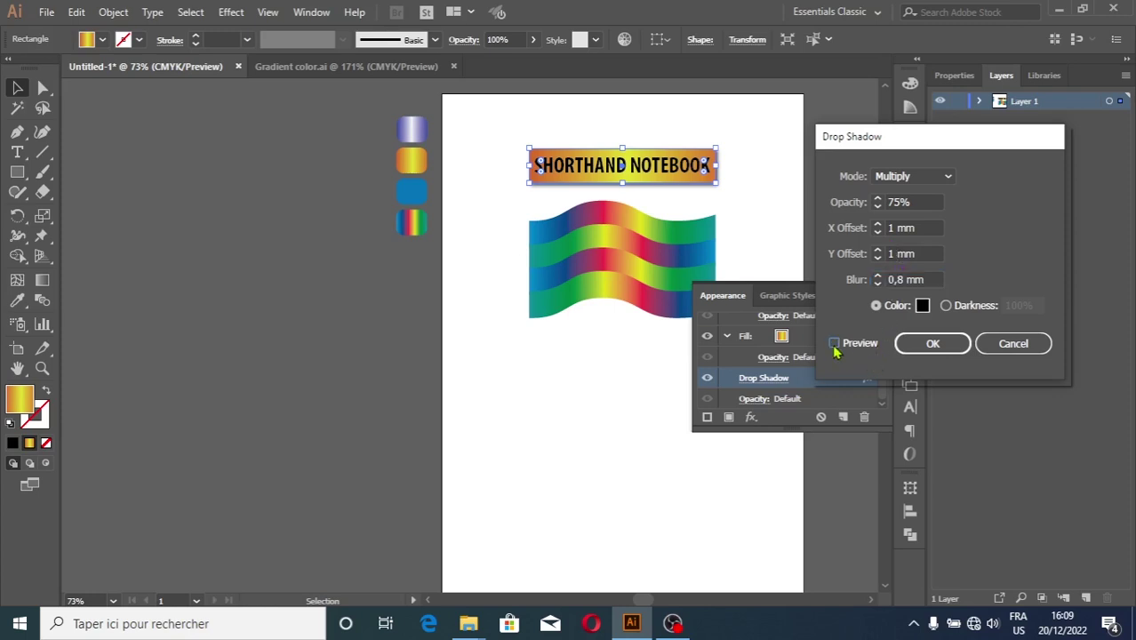
click(835, 344)
click(935, 344)
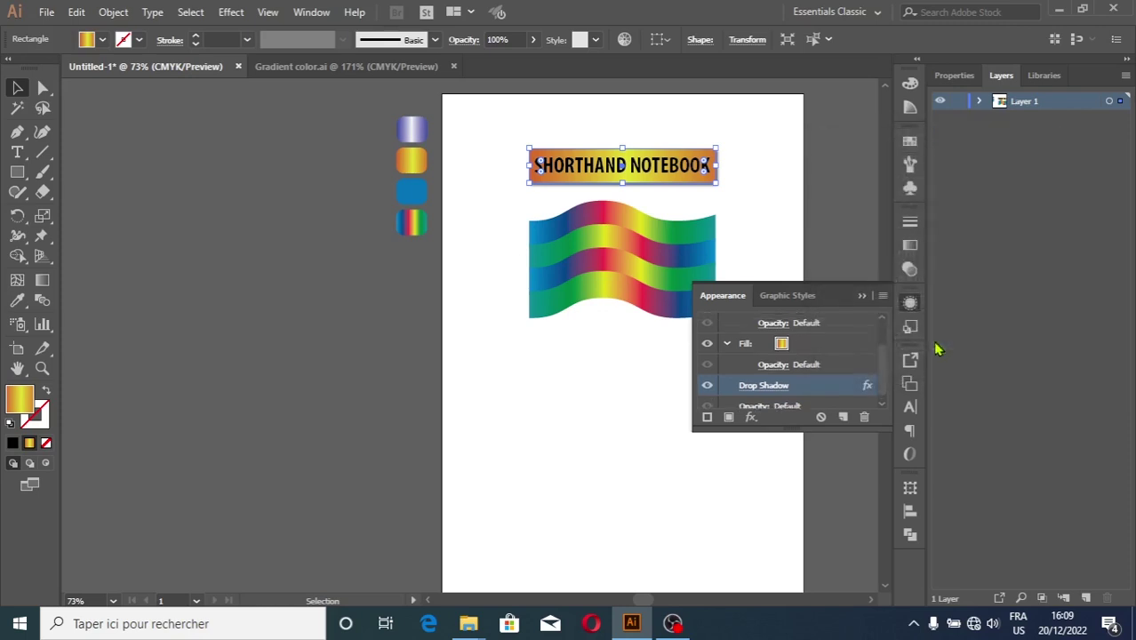
click(770, 212)
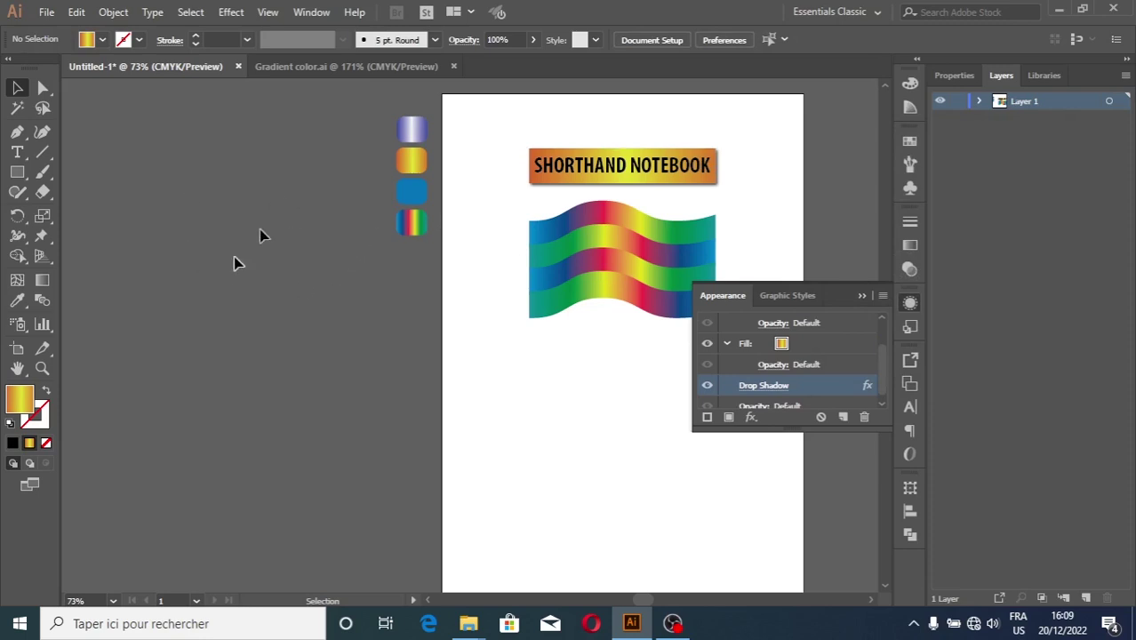
Step: Draw a page-sized rectangle and fill it with the blue swatch colour
click(861, 296)
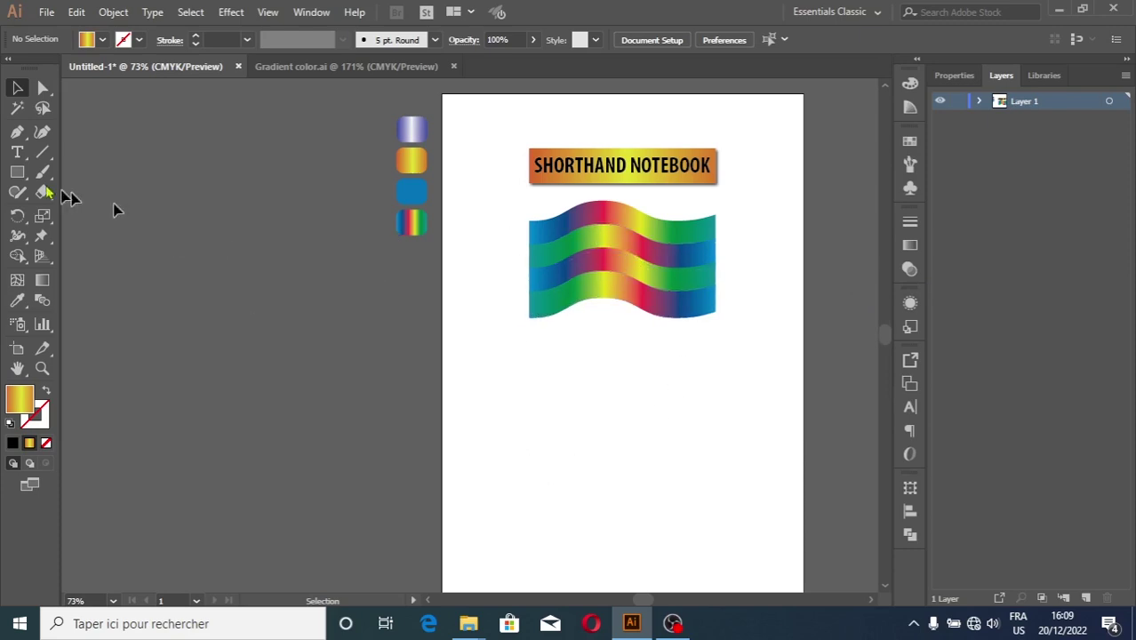
click(16, 173)
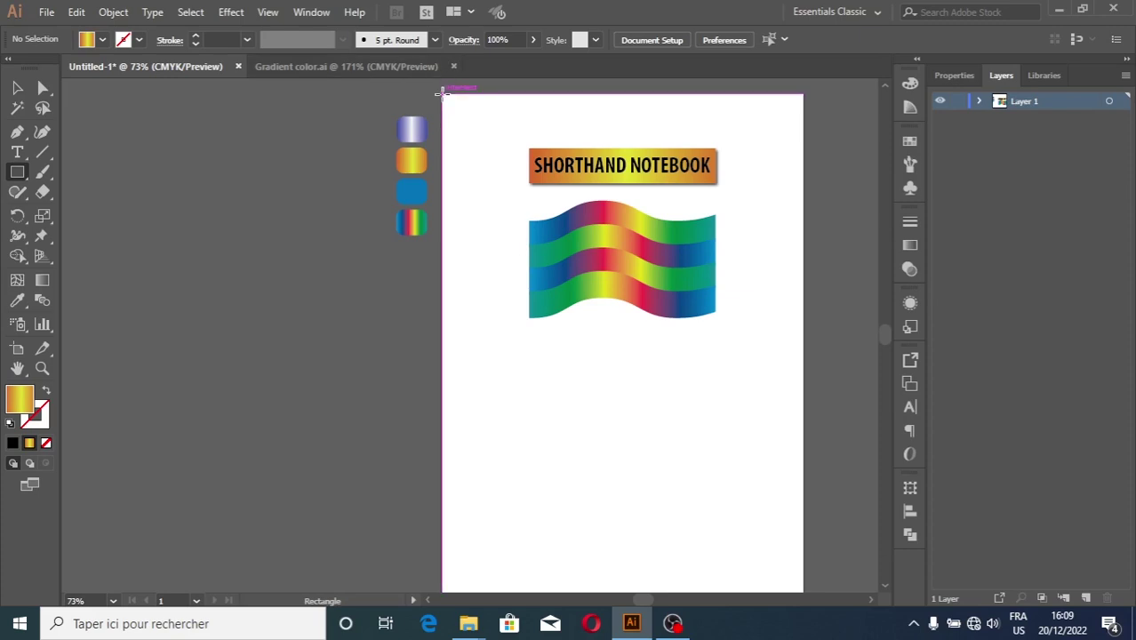
mouse_move(442, 93)
mouse_down()
mouse_move(840, 489)
mouse_move(799, 523)
mouse_up()
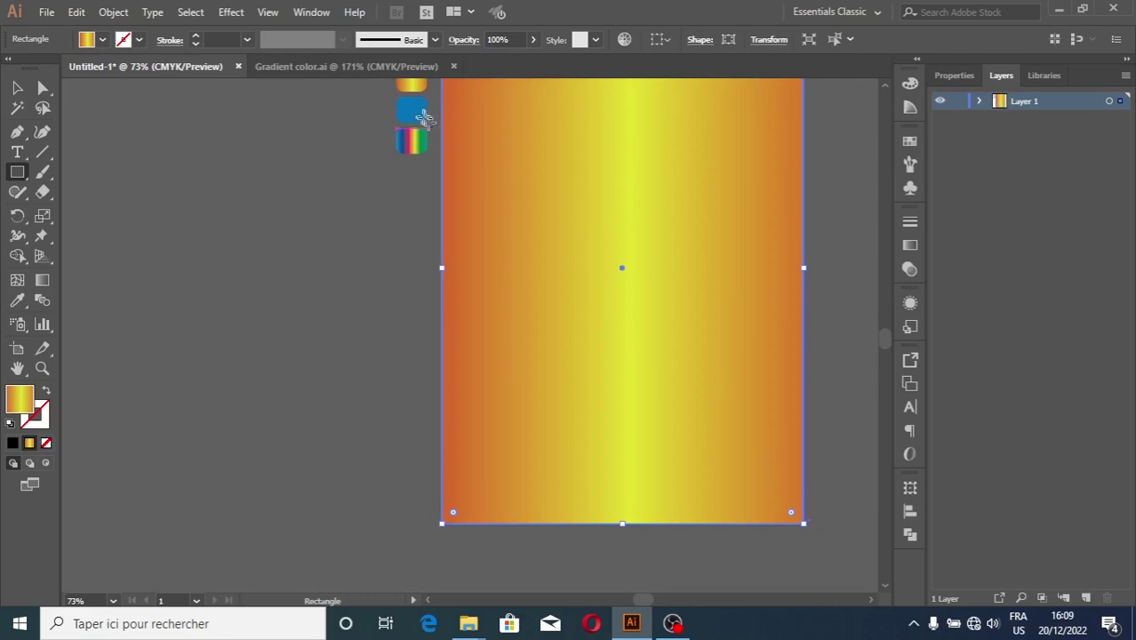
key(i)
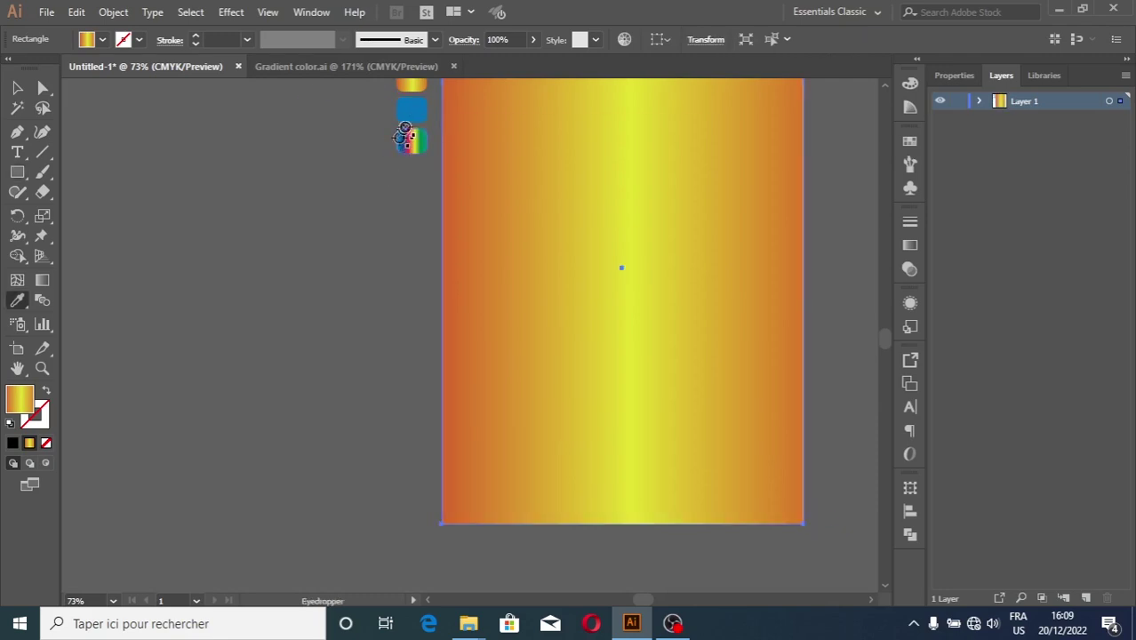
click(412, 109)
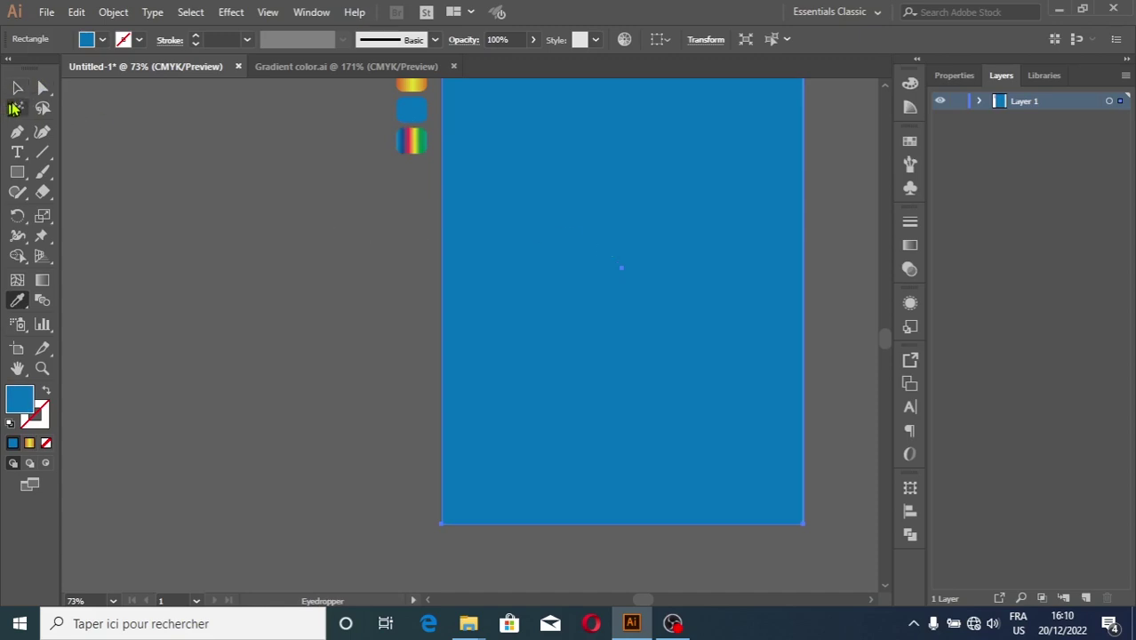
Step: Send the blue rectangle to the back behind the banner and flag
click(17, 87)
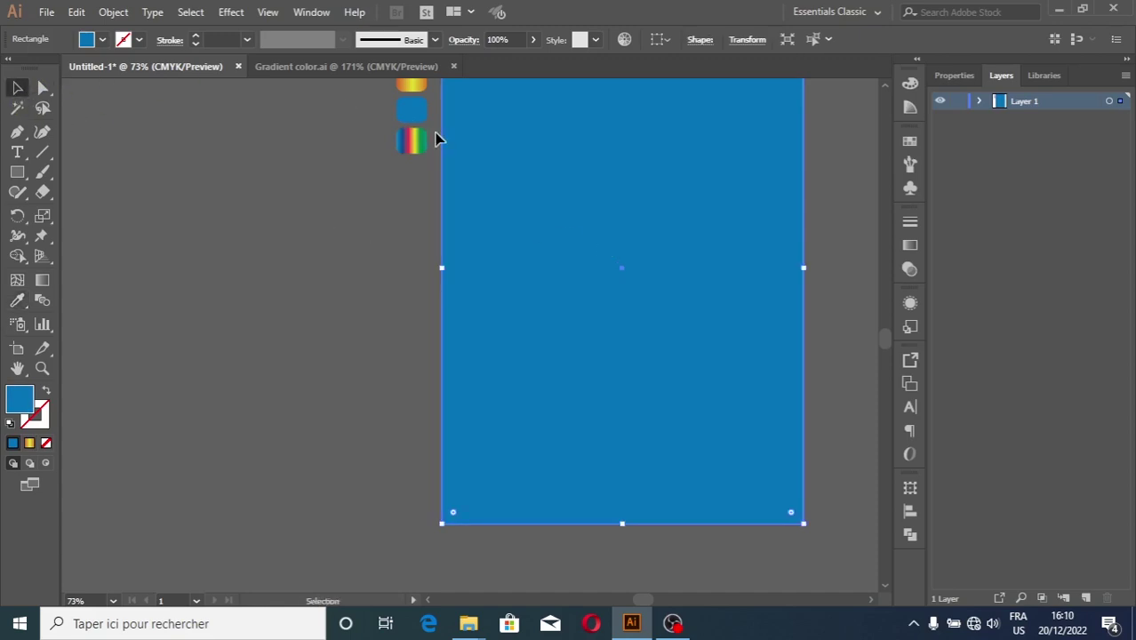
right_click(594, 174)
mouse_move(641, 426)
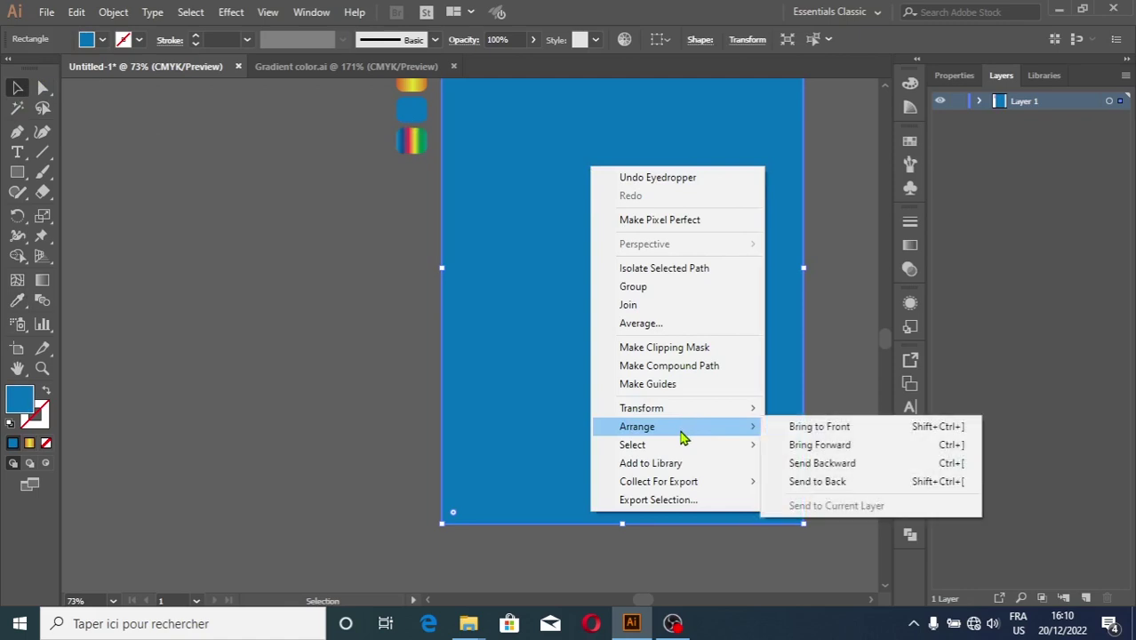
click(870, 482)
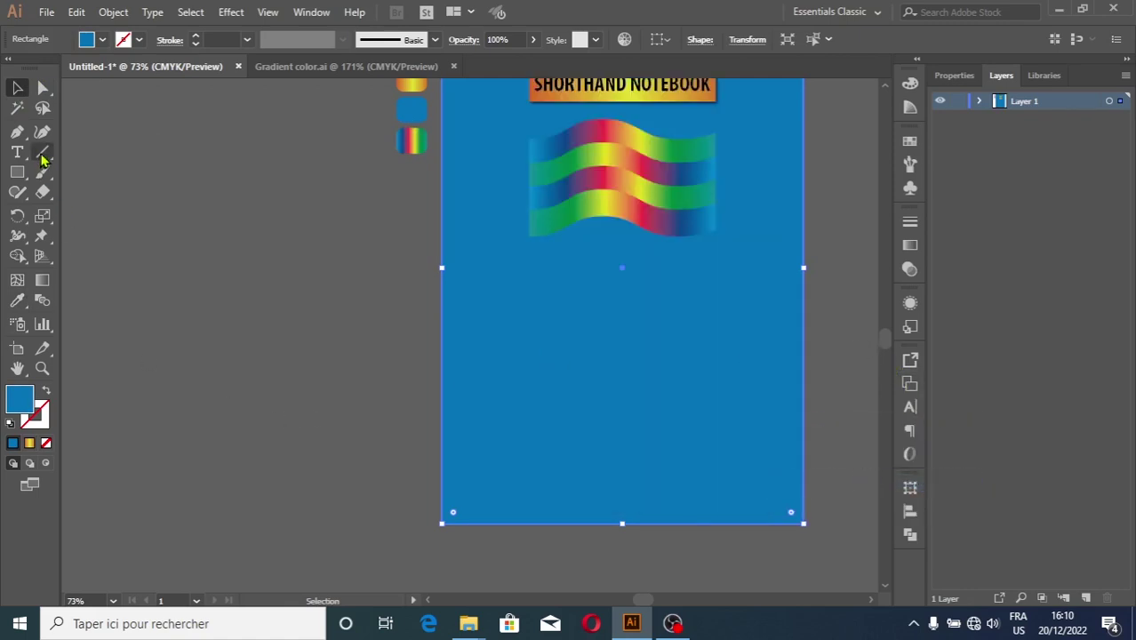
Step: Set the Rectangular Grid tool to 4 horizontal and 4 vertical dividers
drag(46, 159, 138, 222)
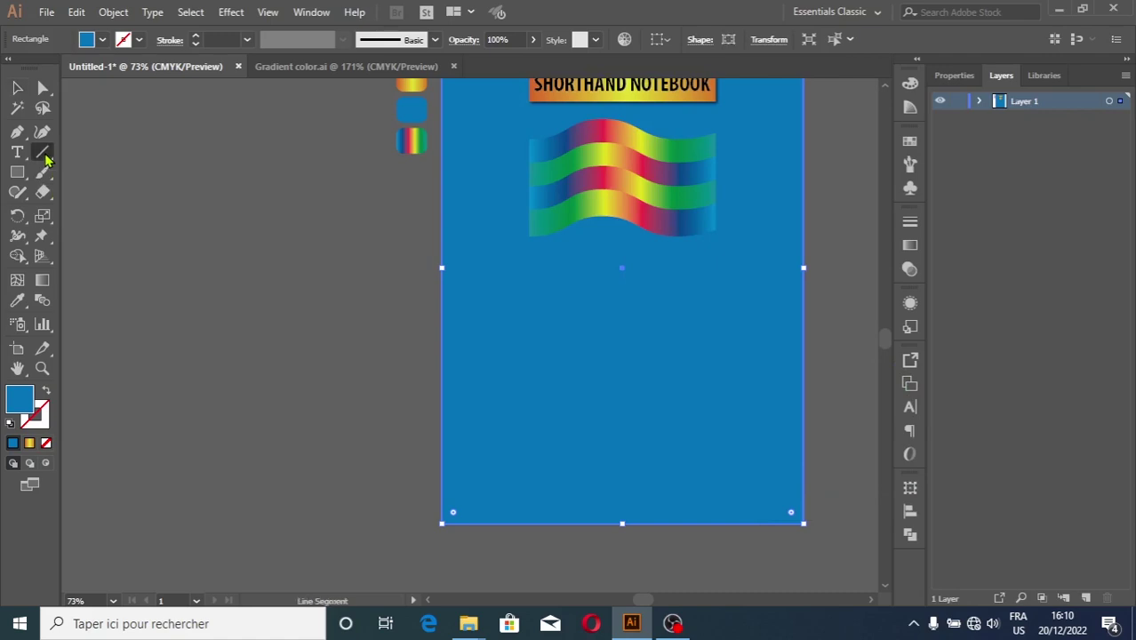
click(138, 223)
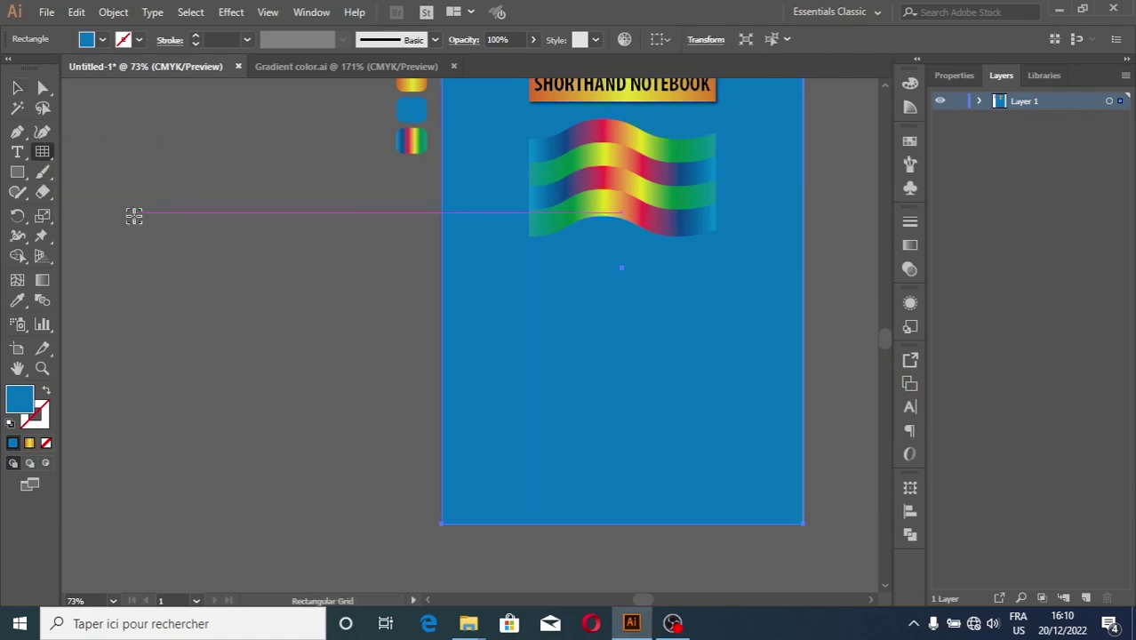
double_click(42, 155)
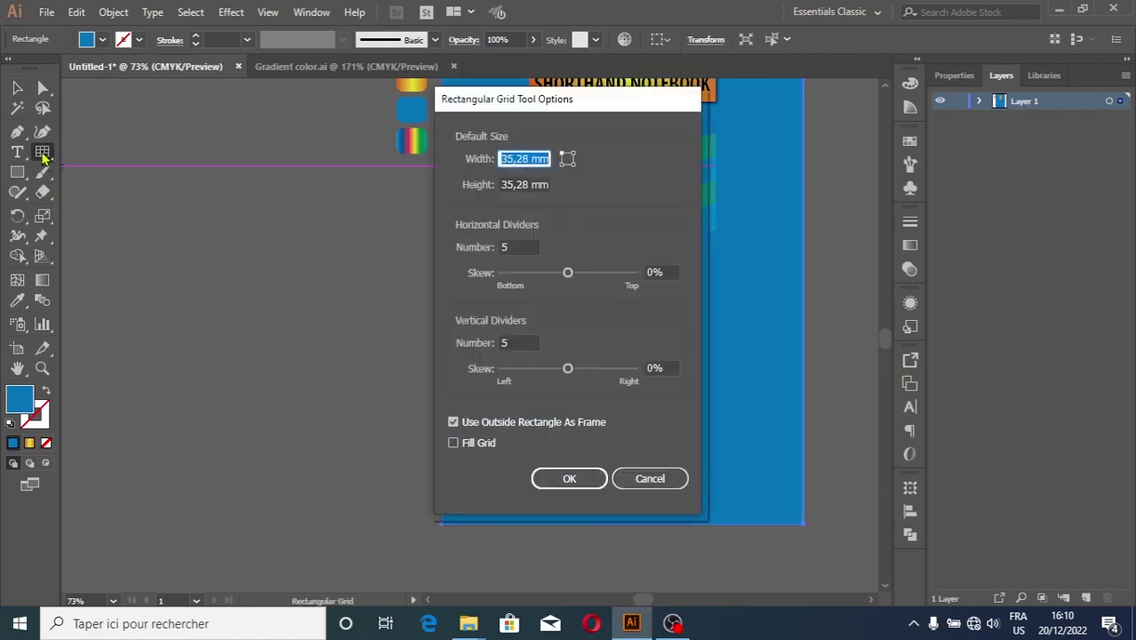
click(507, 248)
text(4)
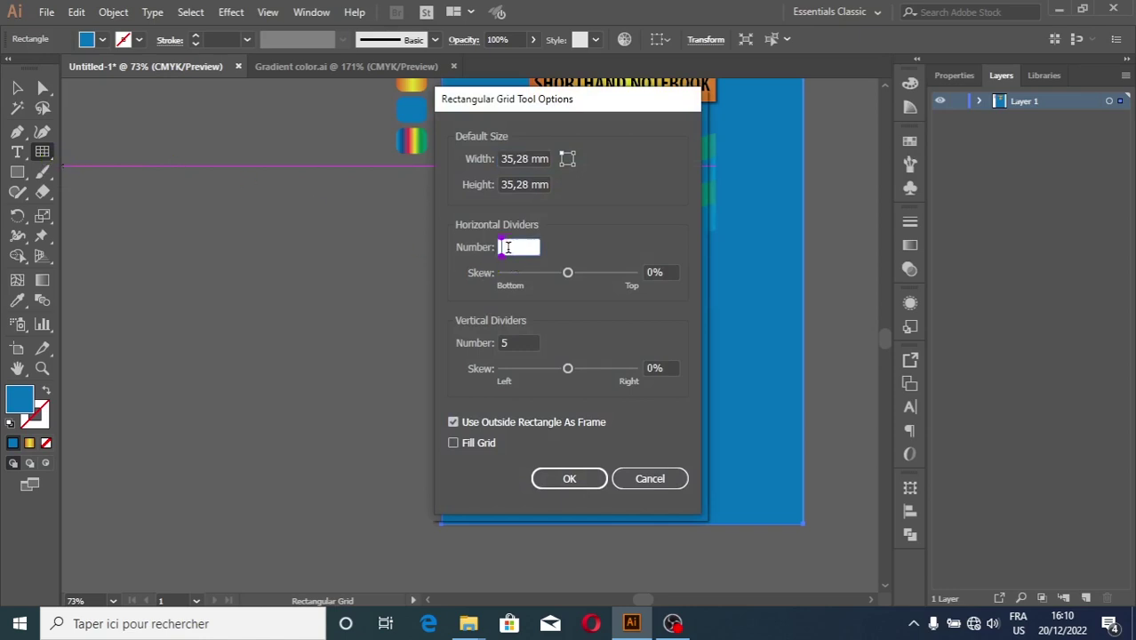
click(515, 345)
text(4)
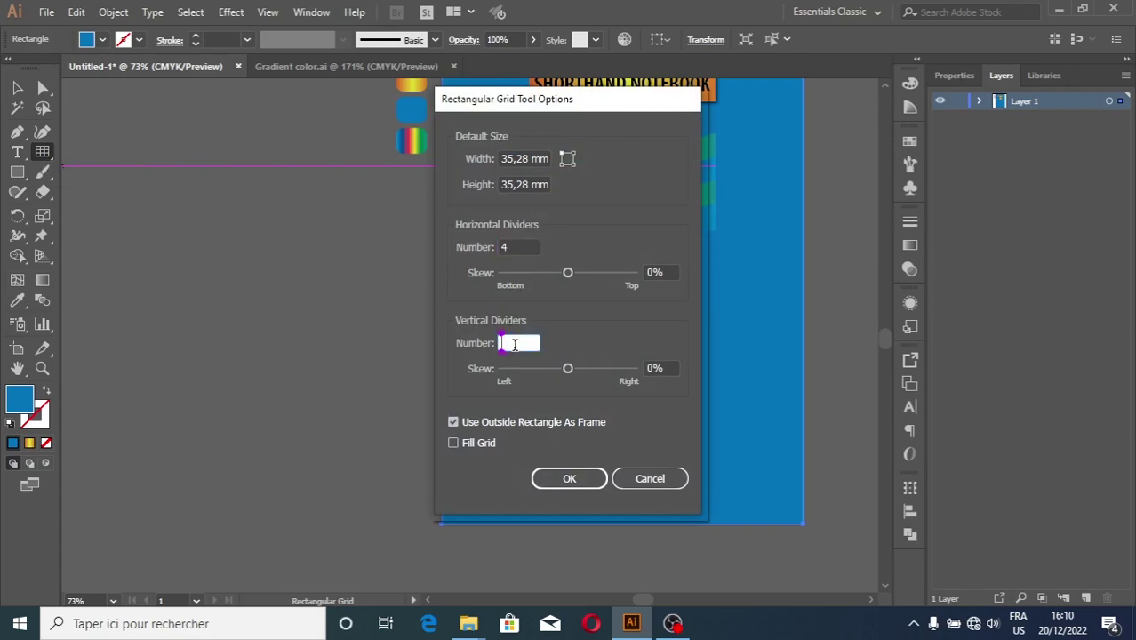
click(569, 479)
Step: Draw a square grid about 71.5 mm wide below the rainbow flag
drag(564, 256, 672, 363)
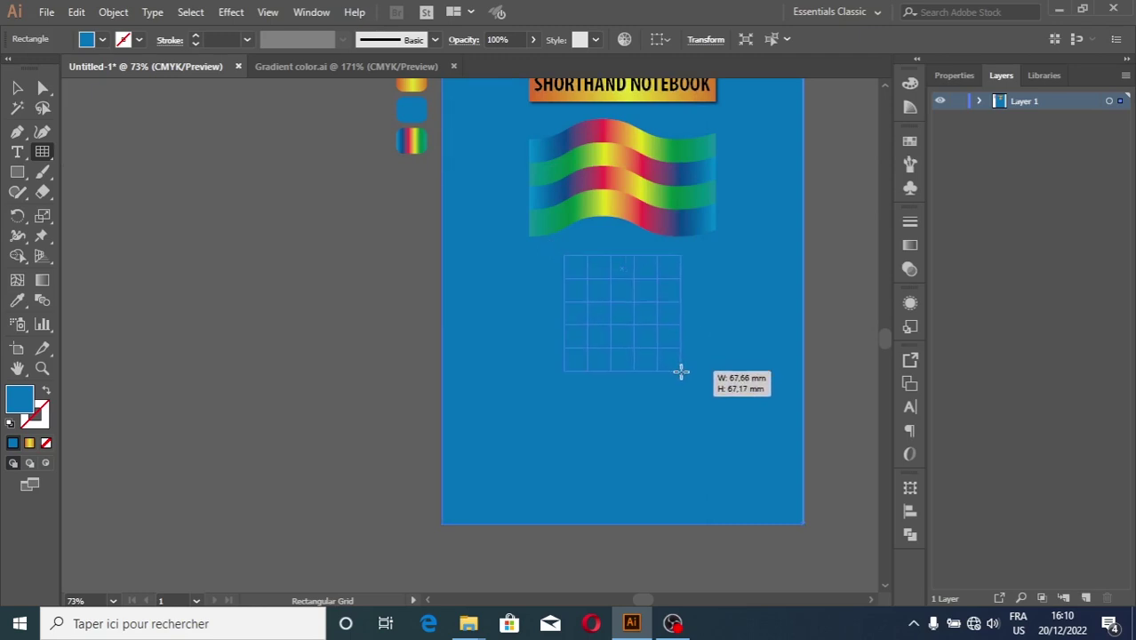
drag(671, 363, 680, 376)
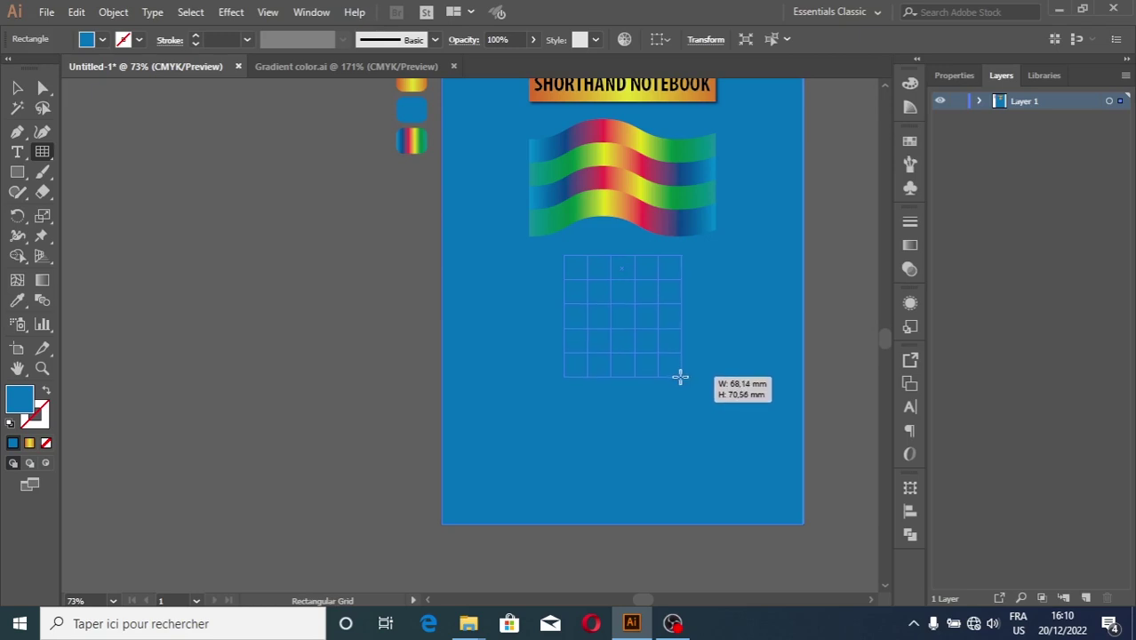
drag(680, 376, 682, 379)
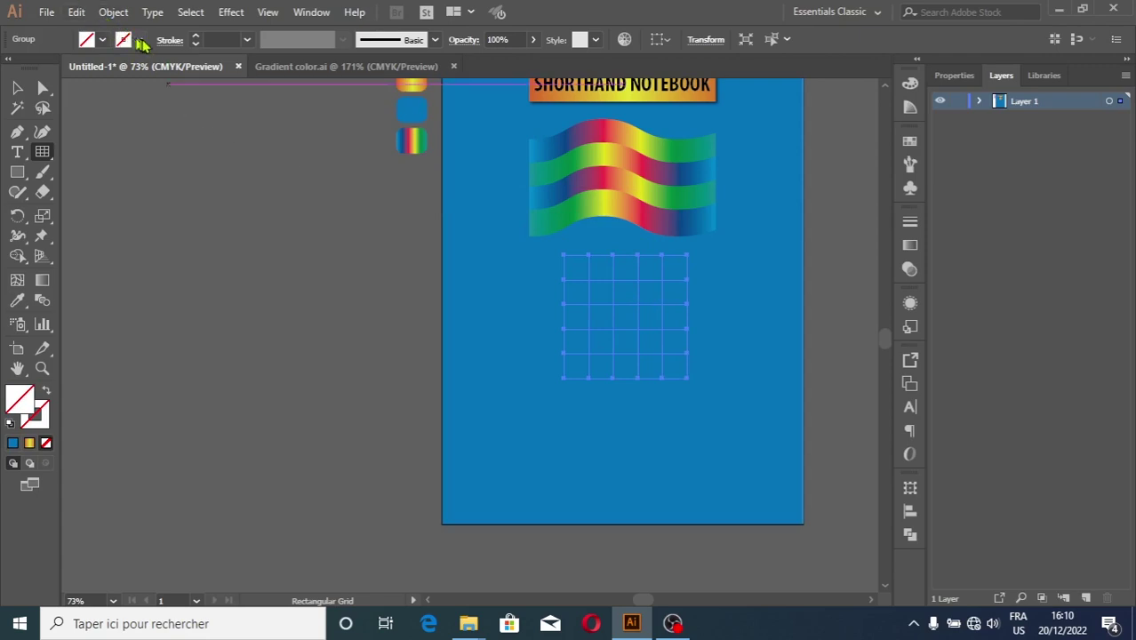
Step: Give the grid a 1 pt black stroke and a white fill
click(140, 41)
click(46, 67)
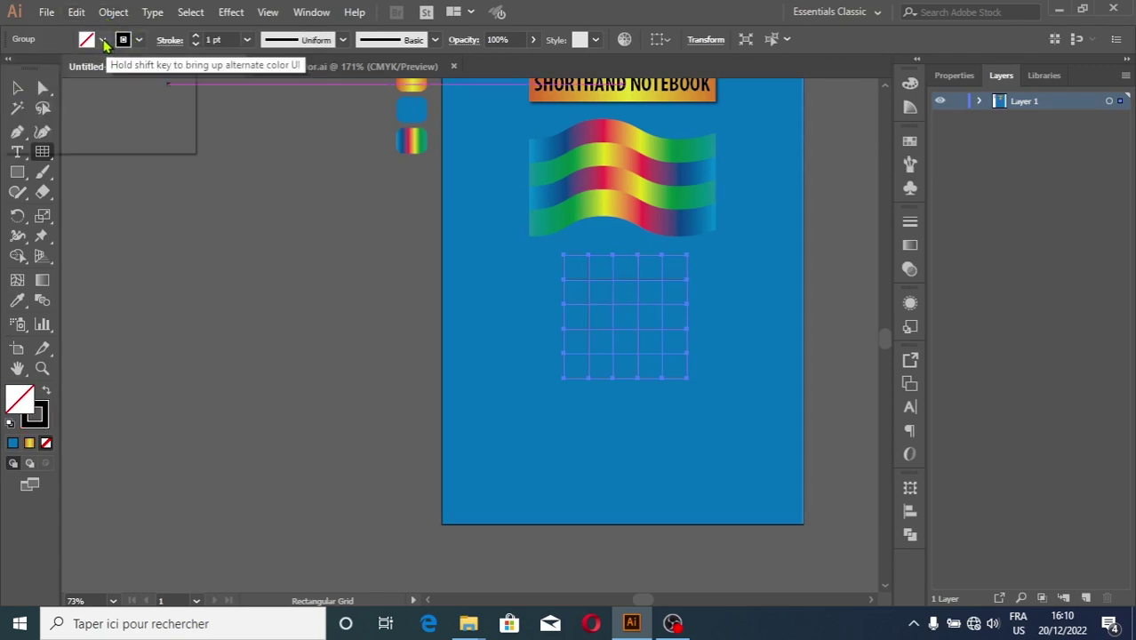
click(102, 40)
click(34, 67)
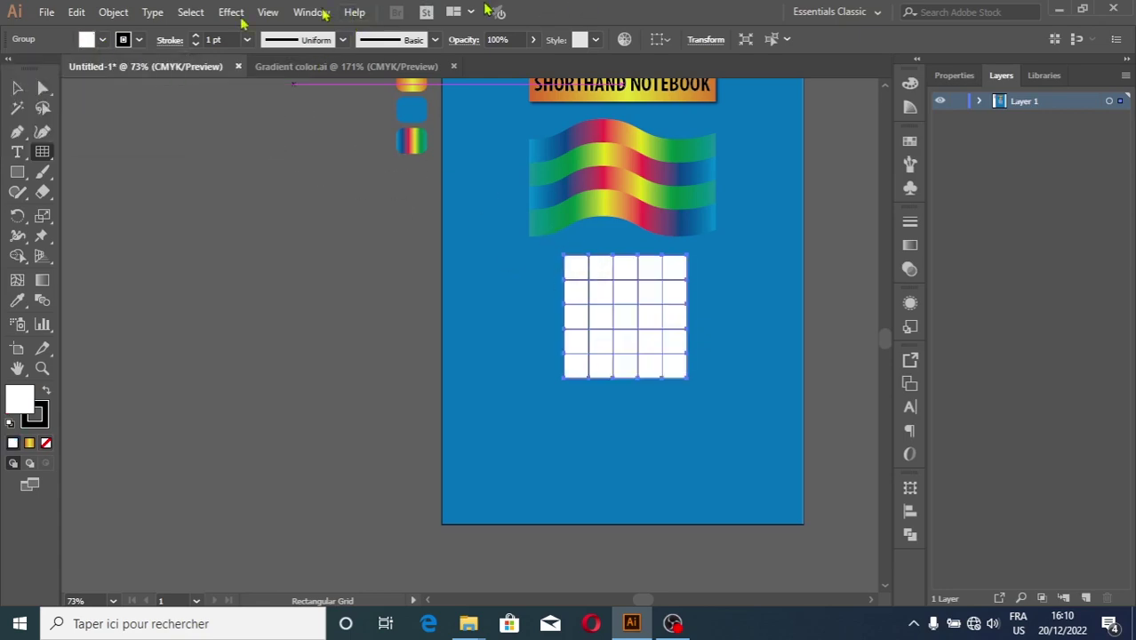
Step: Nudge the grid slightly up and left, then deselect it
click(17, 87)
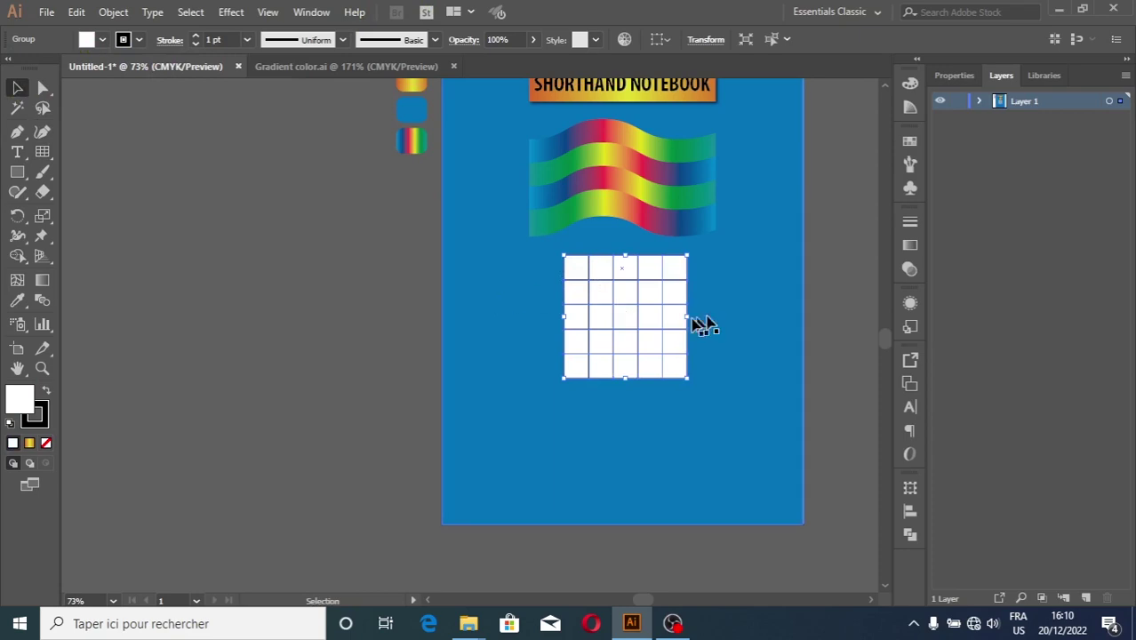
drag(636, 333, 632, 339)
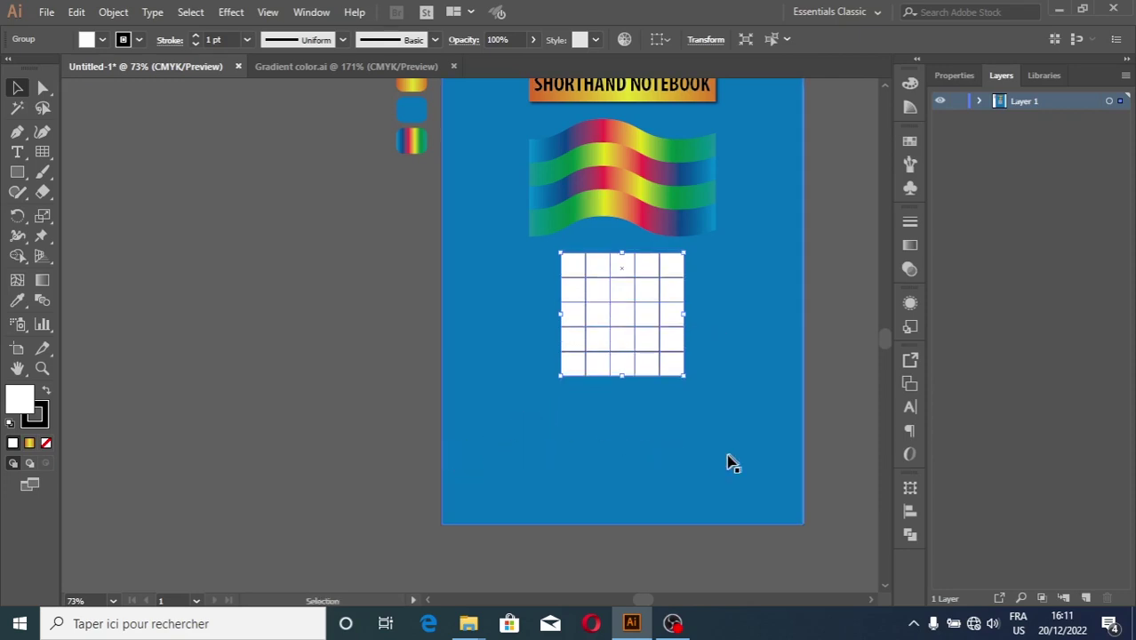
click(263, 287)
Step: Draw a small 14.3 mm square and move it to the page's lower left
click(17, 173)
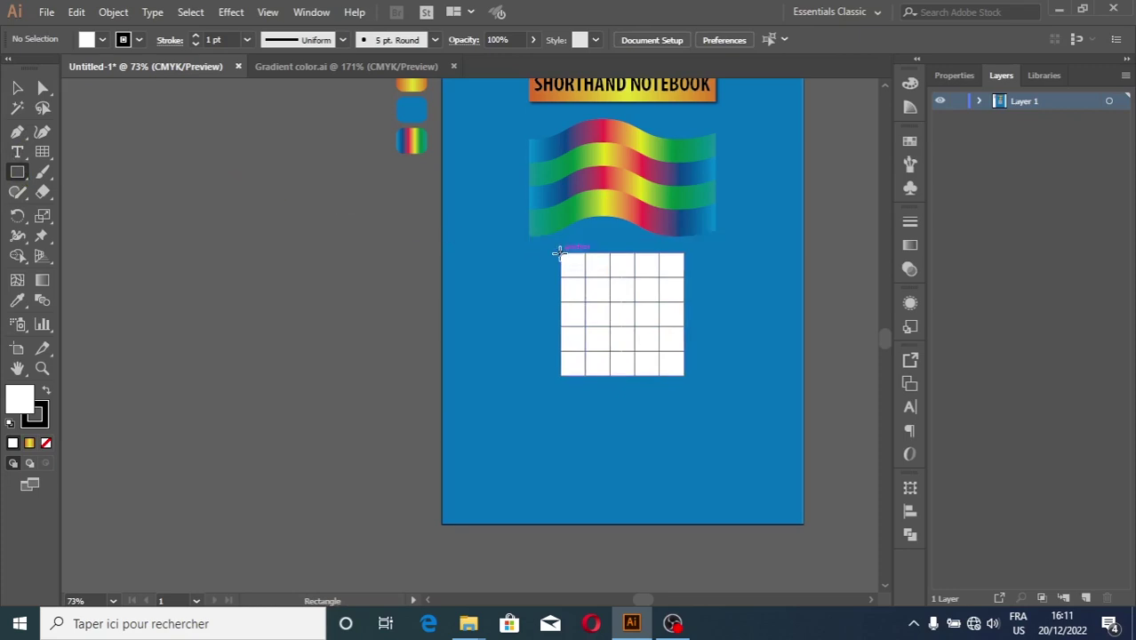
drag(561, 255, 586, 278)
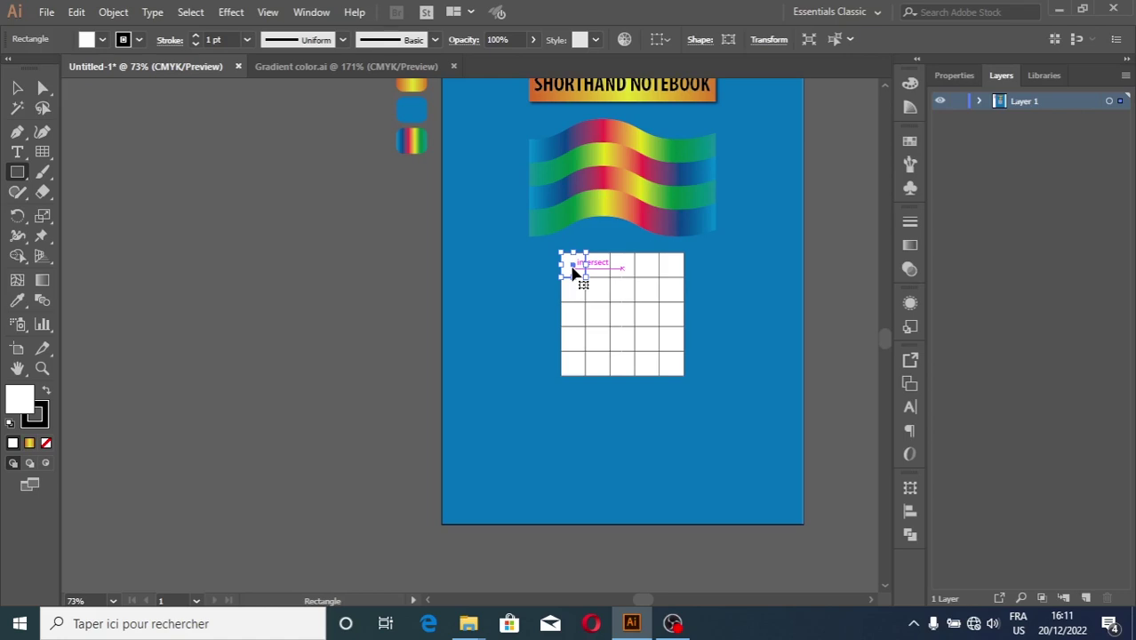
drag(573, 271, 466, 432)
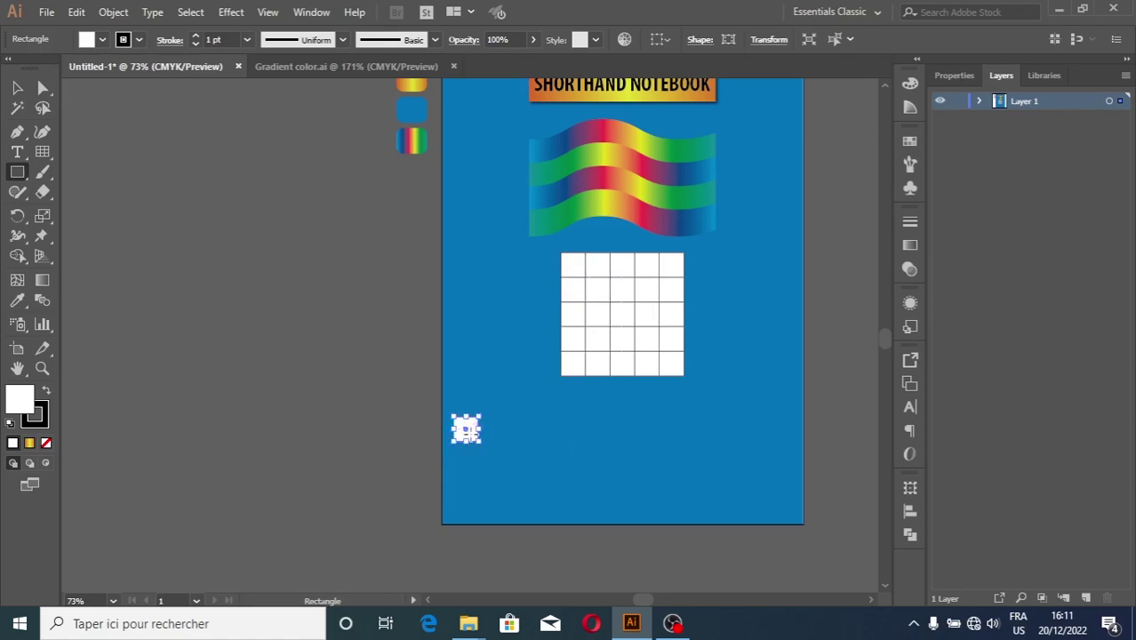
Step: Duplicate the square straight across to the right edge and select both squares
key(v)
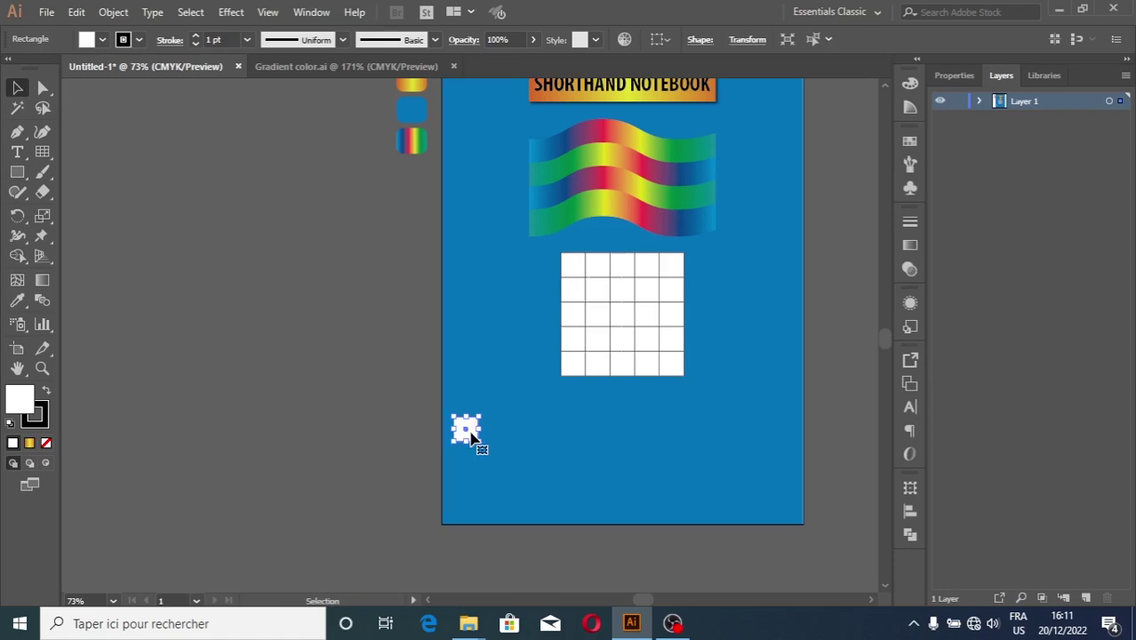
drag(466, 431, 786, 445)
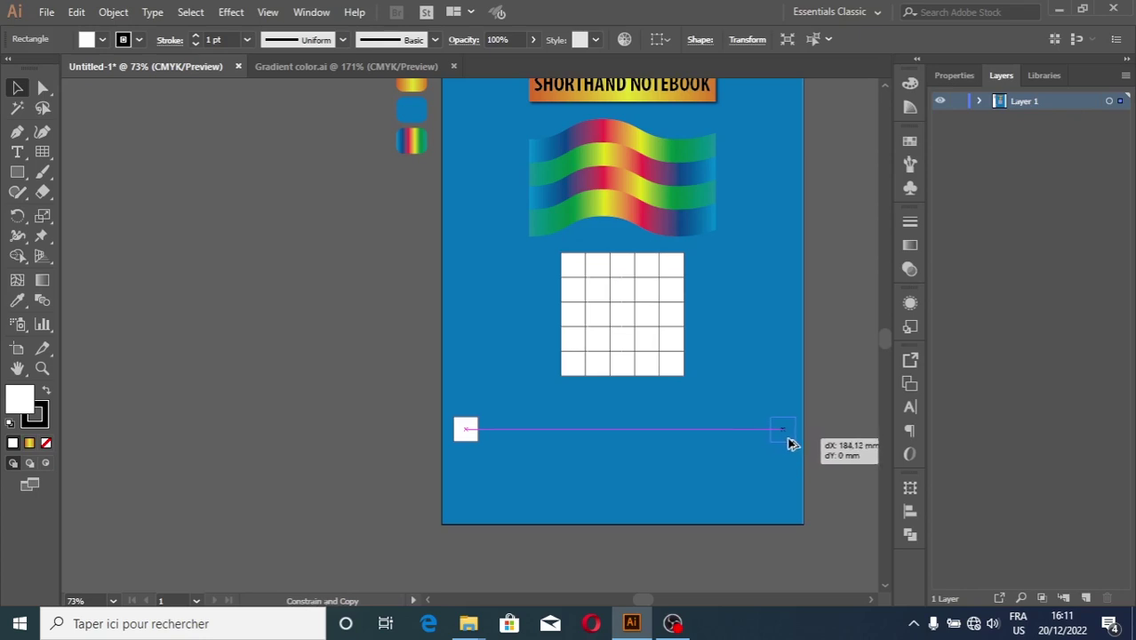
drag(787, 444, 791, 445)
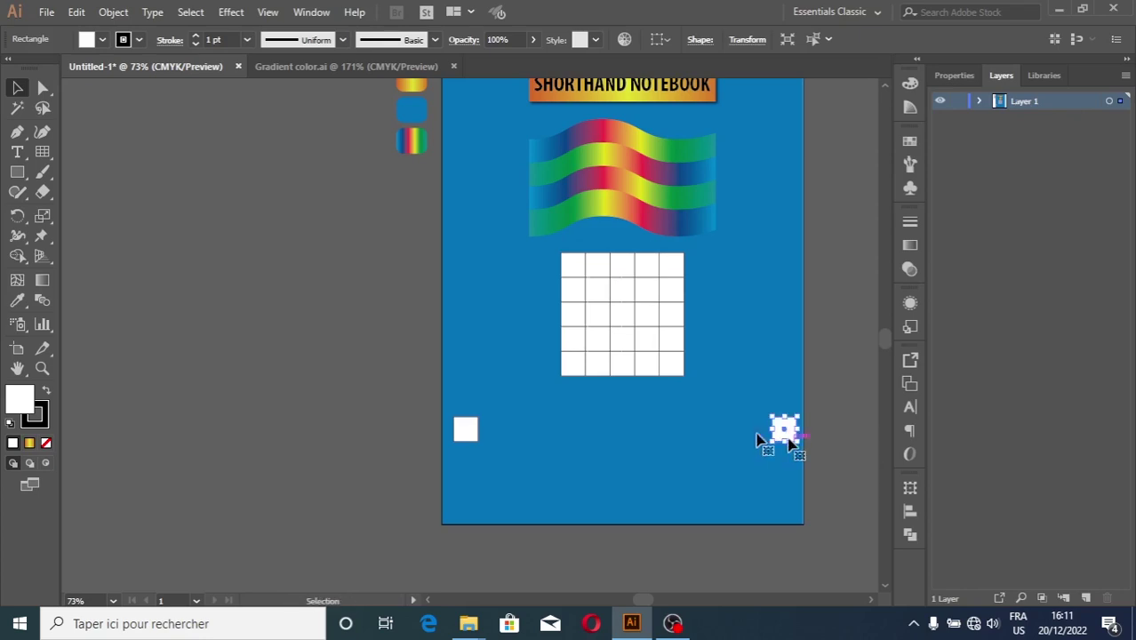
mouse_move(455, 472)
mouse_down()
mouse_move(578, 452)
mouse_move(456, 472)
mouse_up()
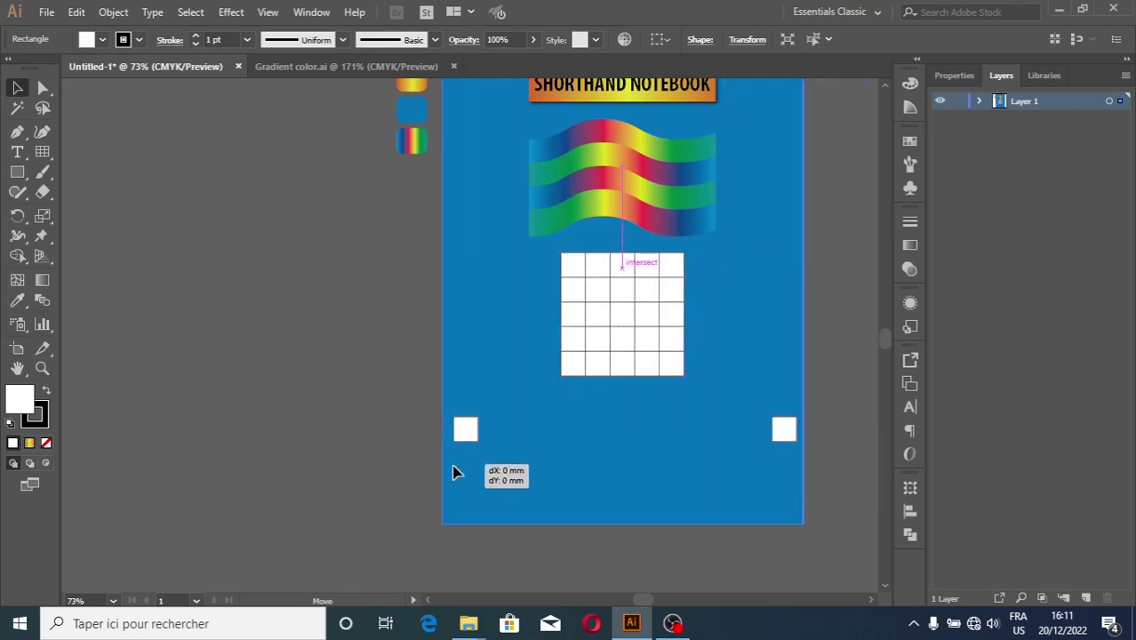
drag(454, 472, 455, 471)
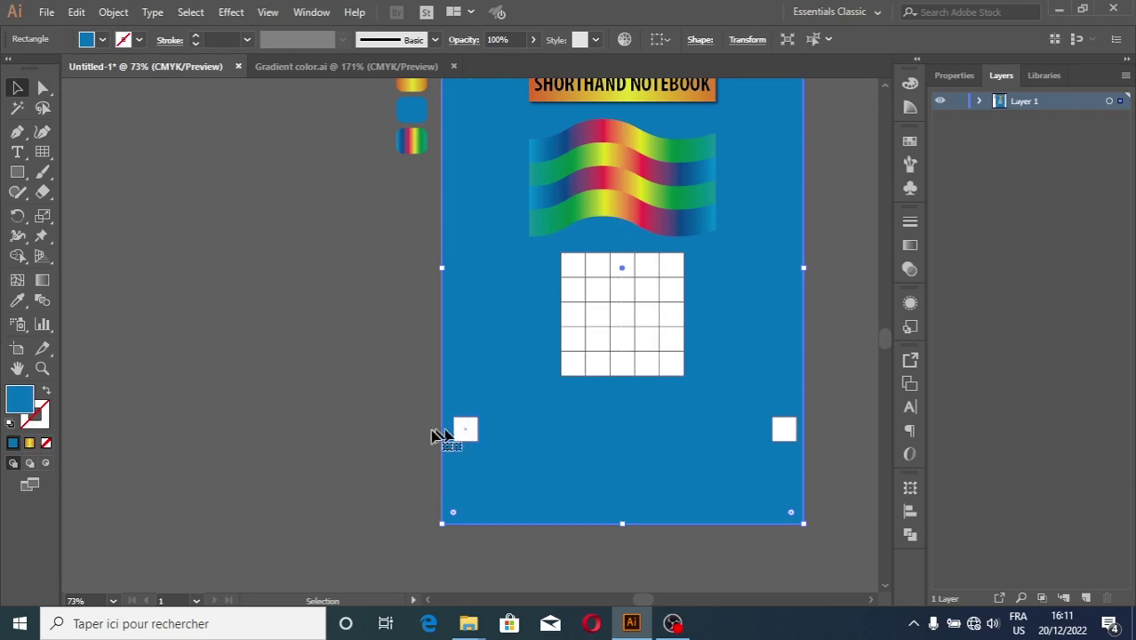
click(467, 433)
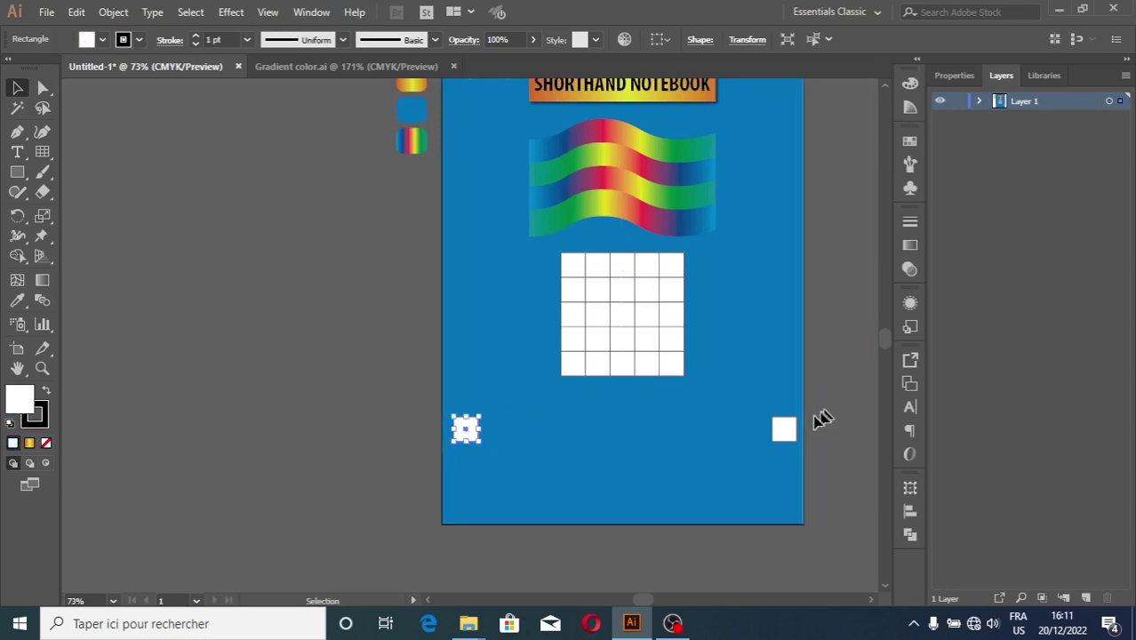
shift+click(784, 433)
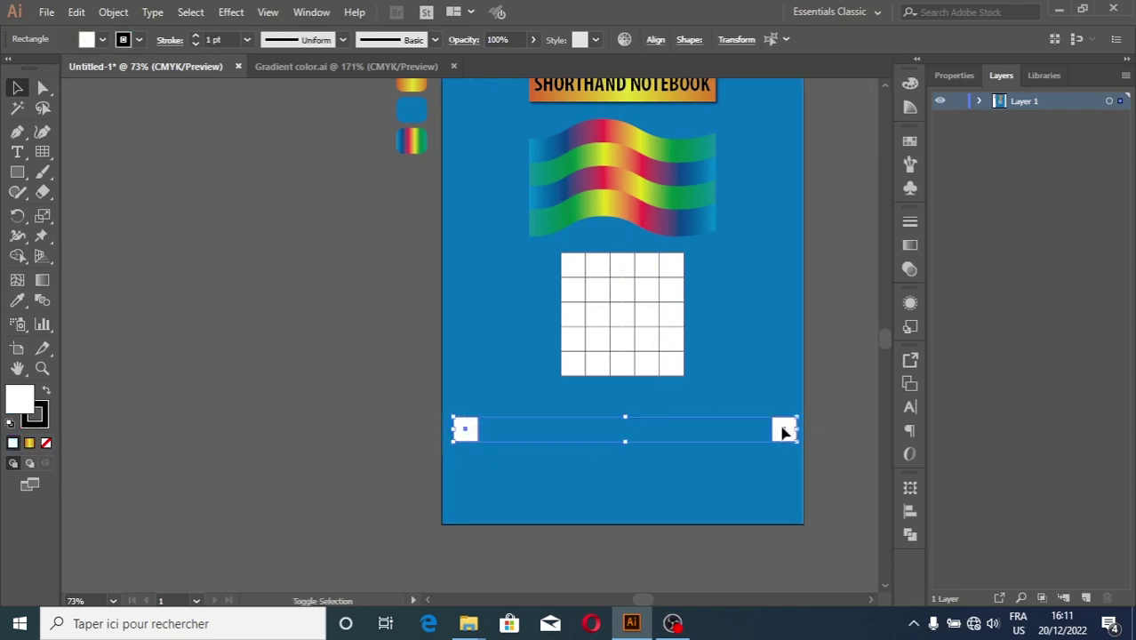
Step: Set Blend Options spacing to Specified Steps with 8 steps
click(113, 12)
mouse_move(177, 426)
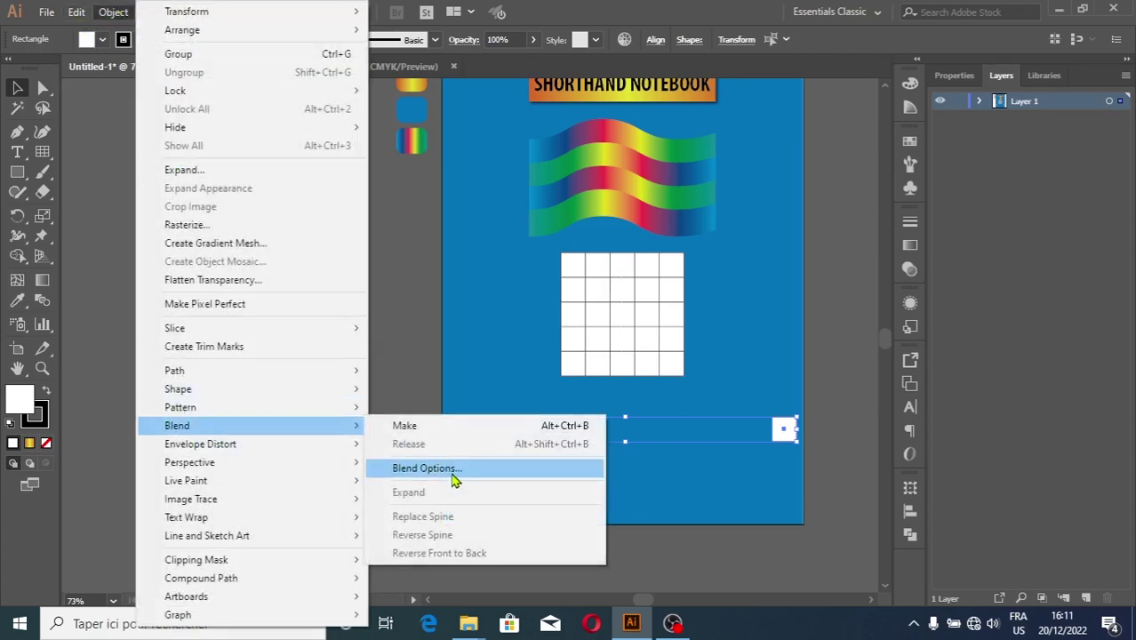
click(453, 479)
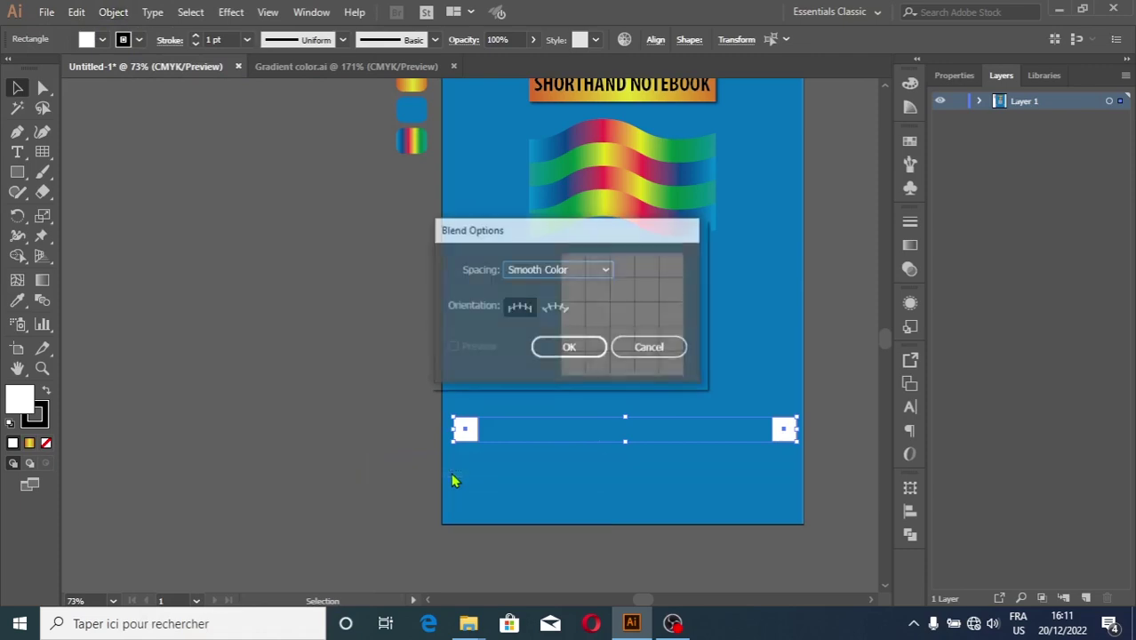
click(612, 272)
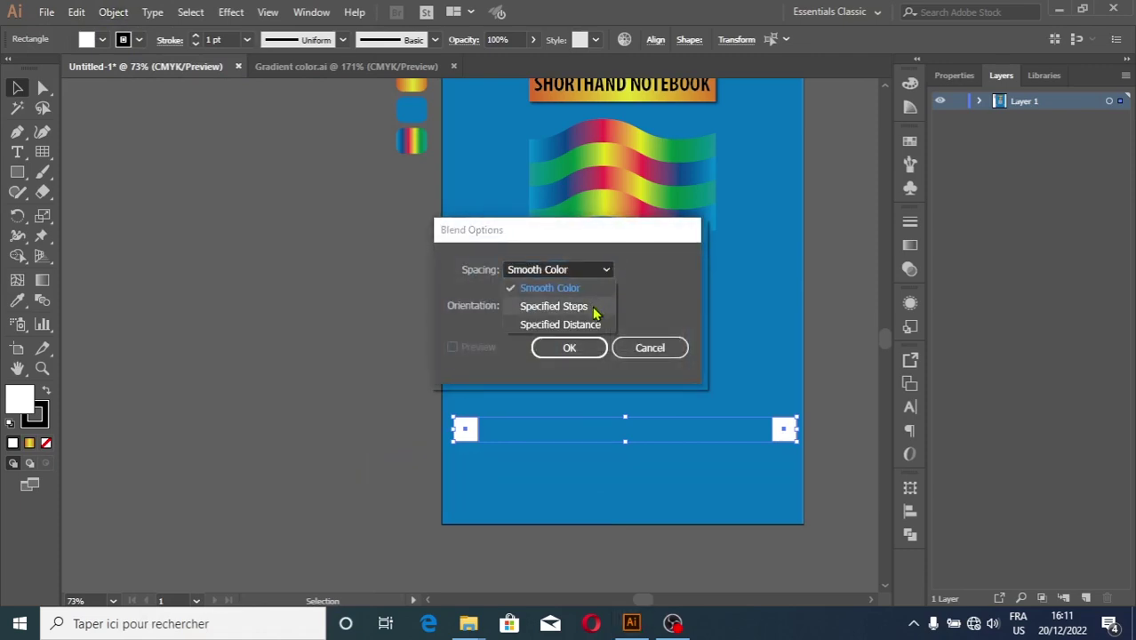
click(594, 308)
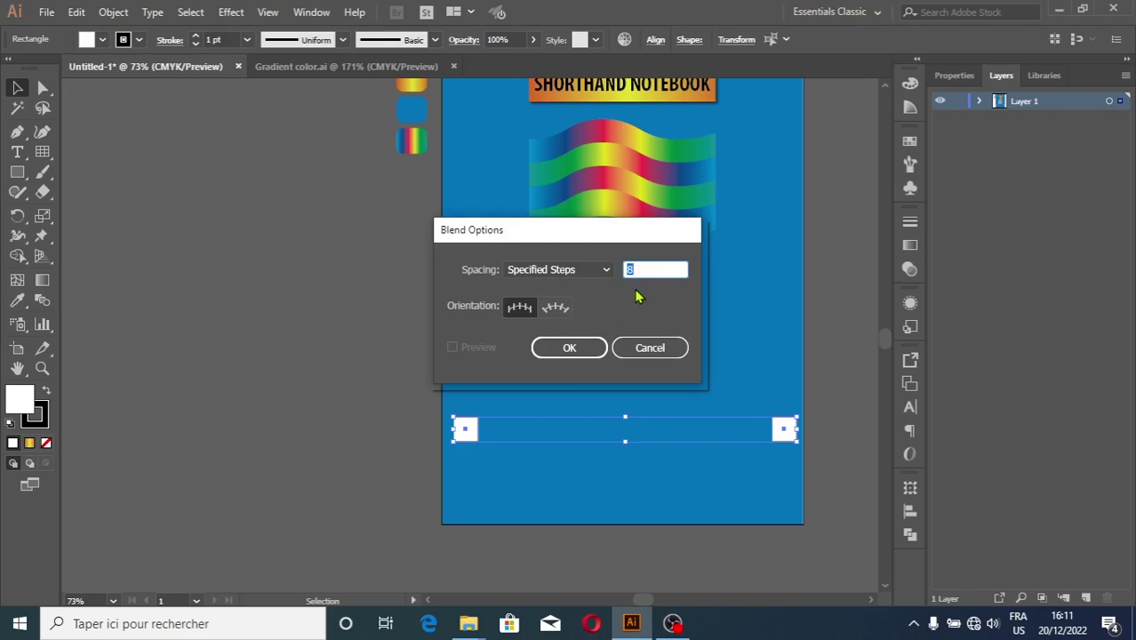
click(593, 360)
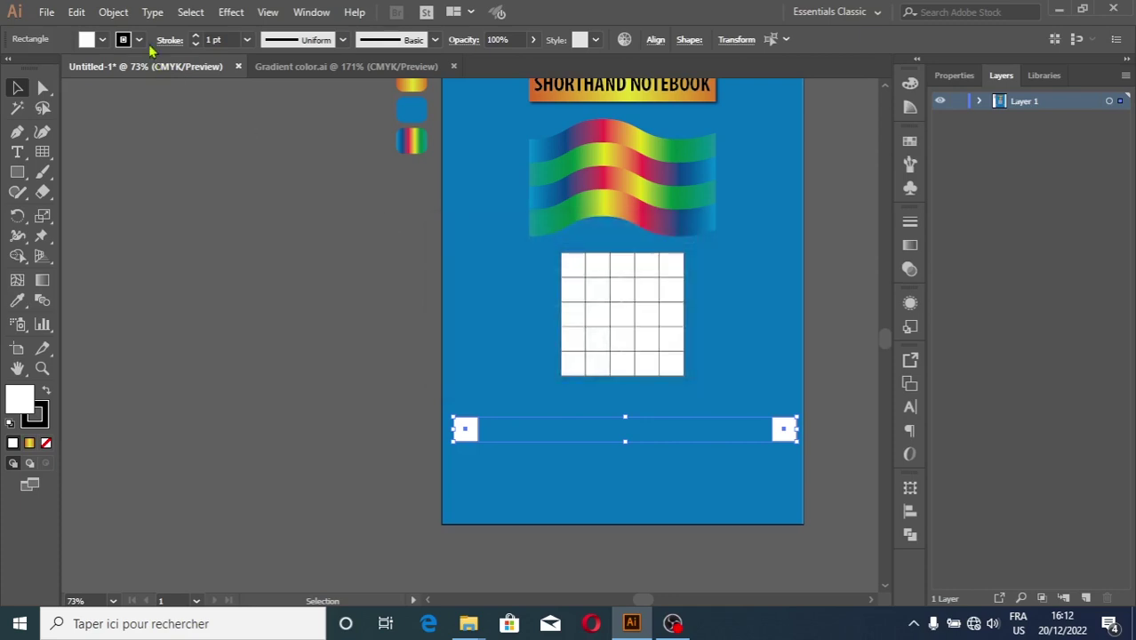
Step: Make the blend into a row of ten squares and shift it slightly down
click(110, 13)
mouse_move(177, 425)
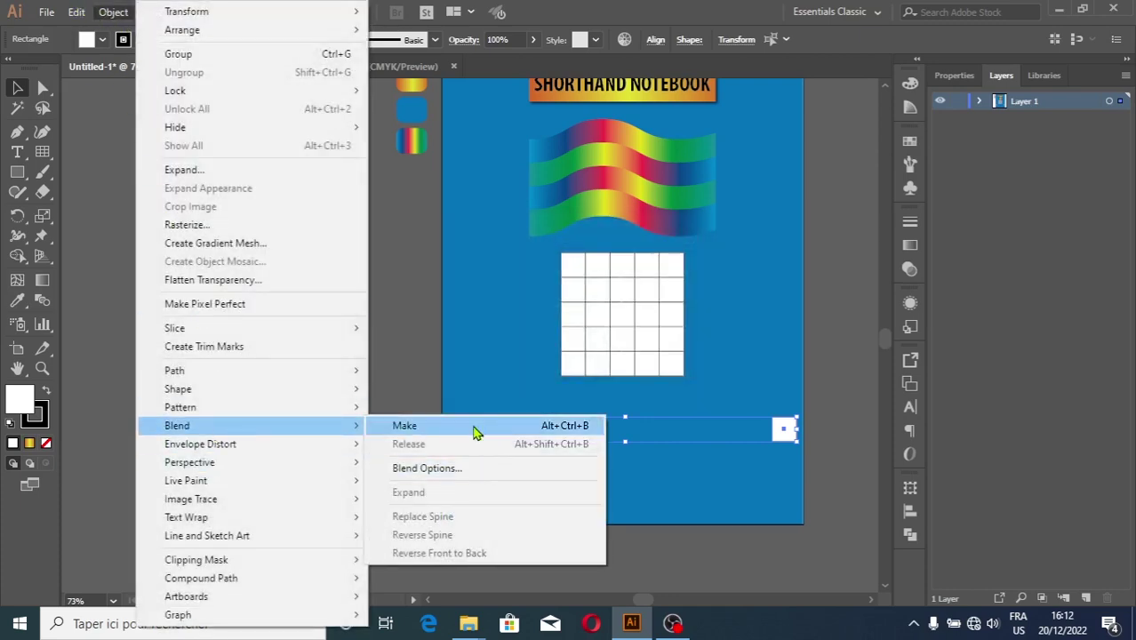
click(405, 426)
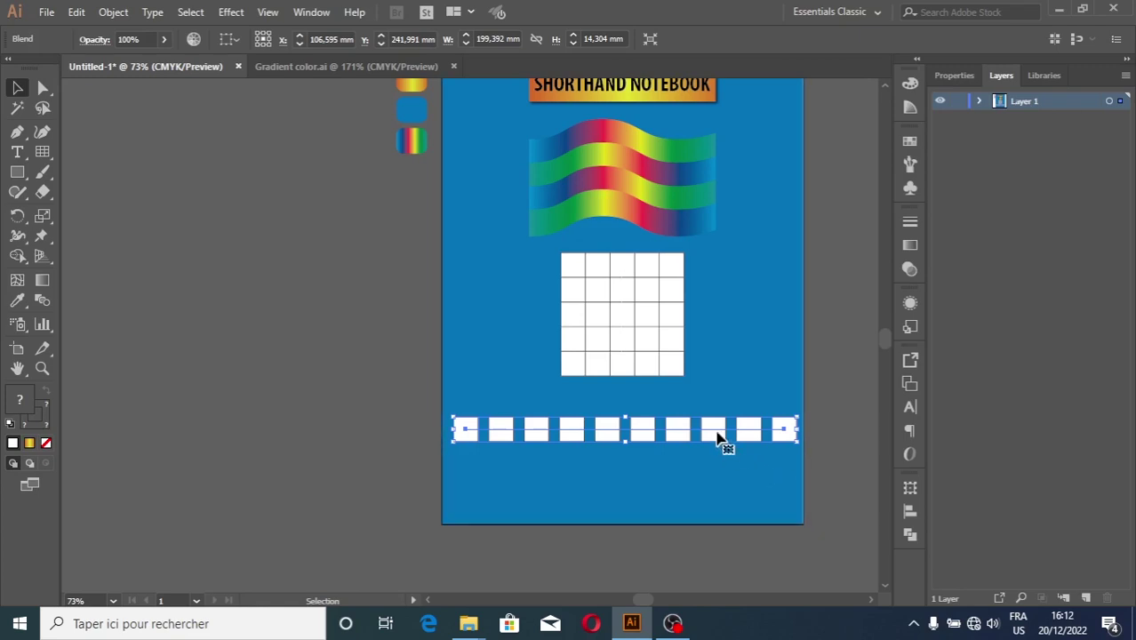
drag(711, 429, 718, 446)
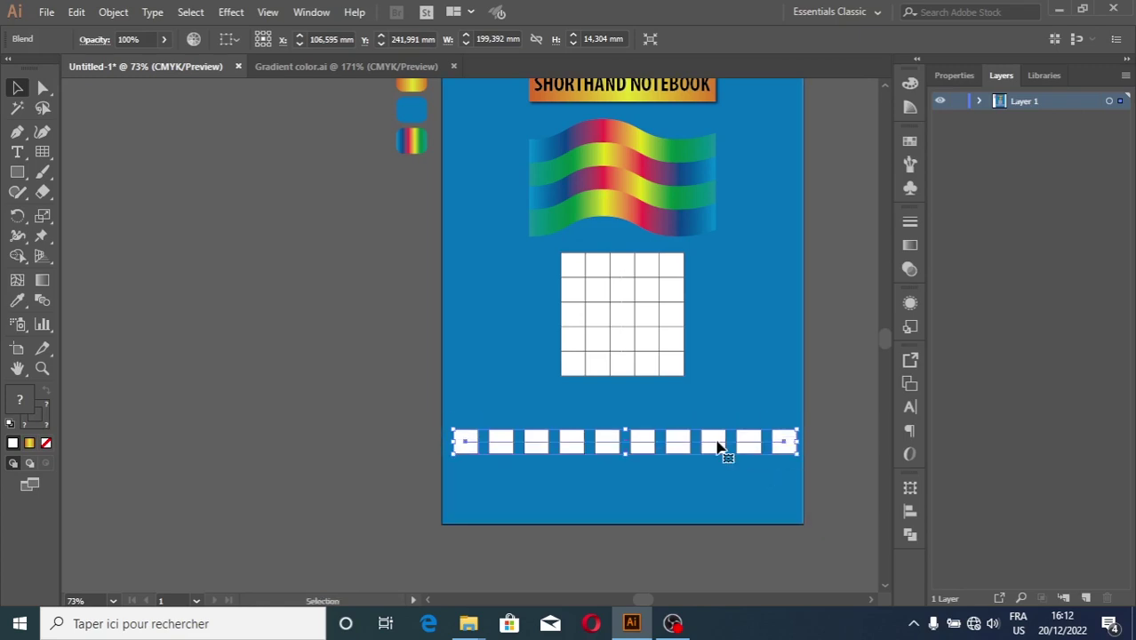
click(645, 303)
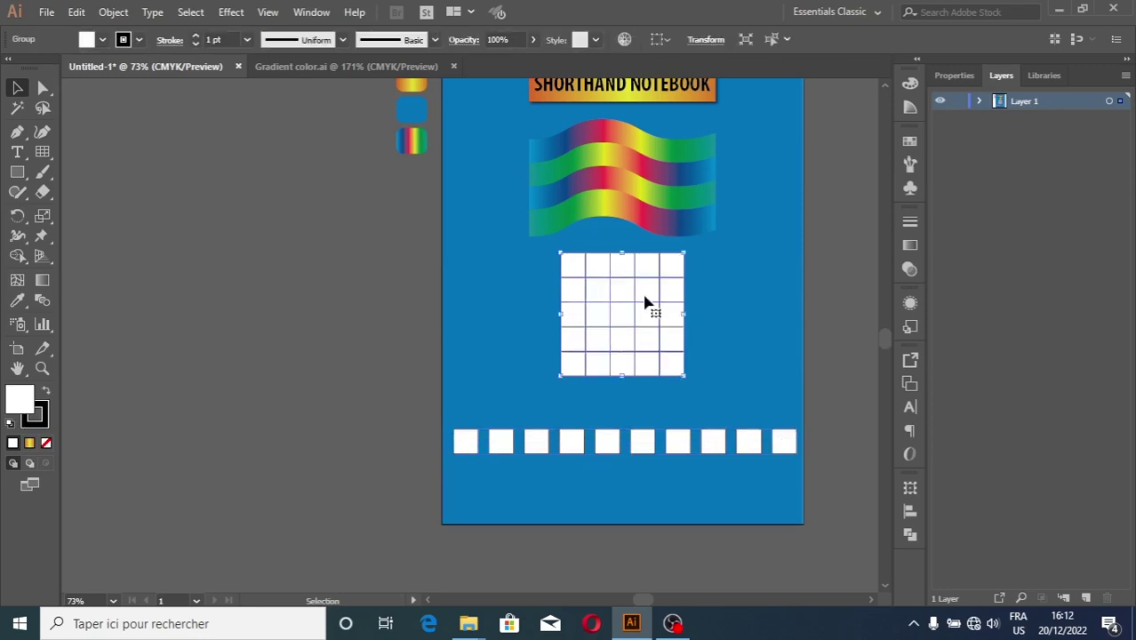
Step: Move the white grid slightly down and deselect it
drag(645, 305, 644, 312)
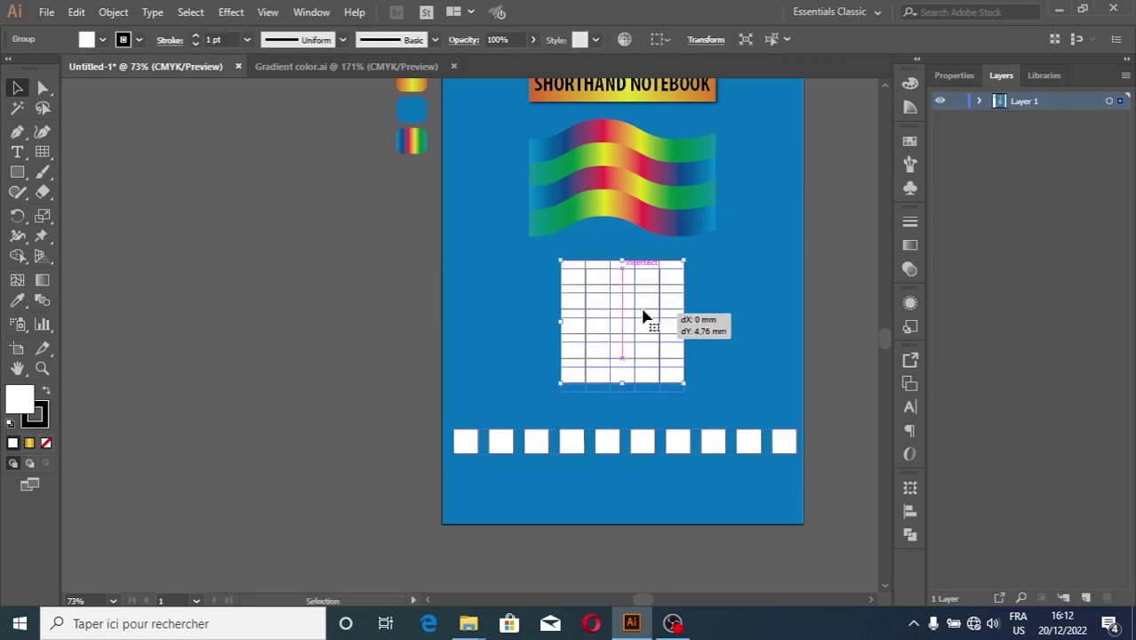
click(880, 347)
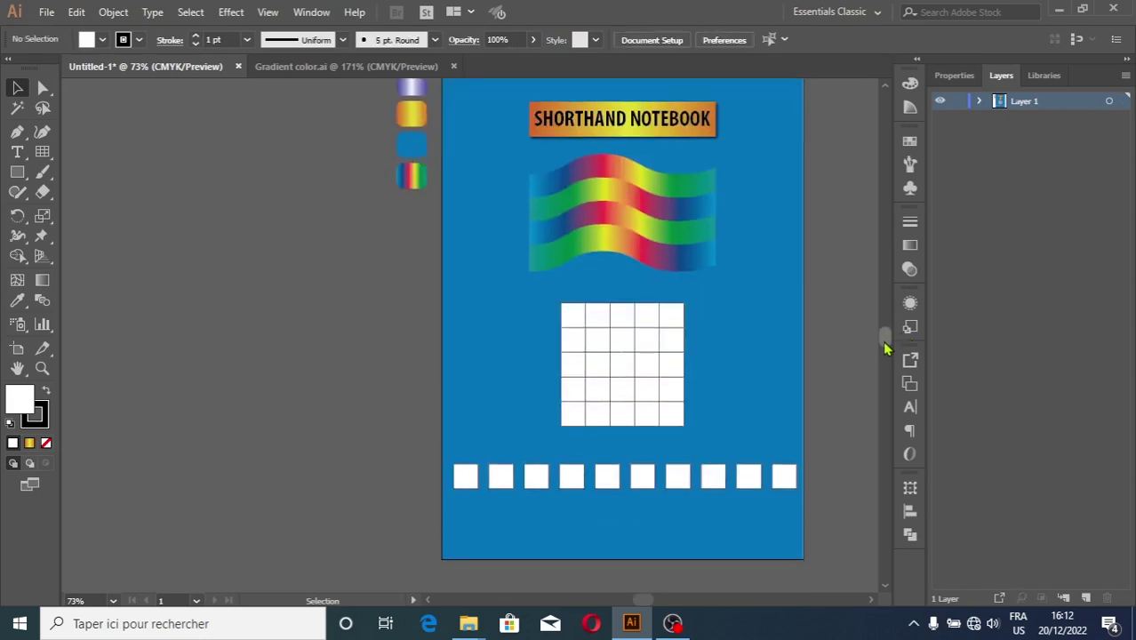
drag(885, 350, 871, 349)
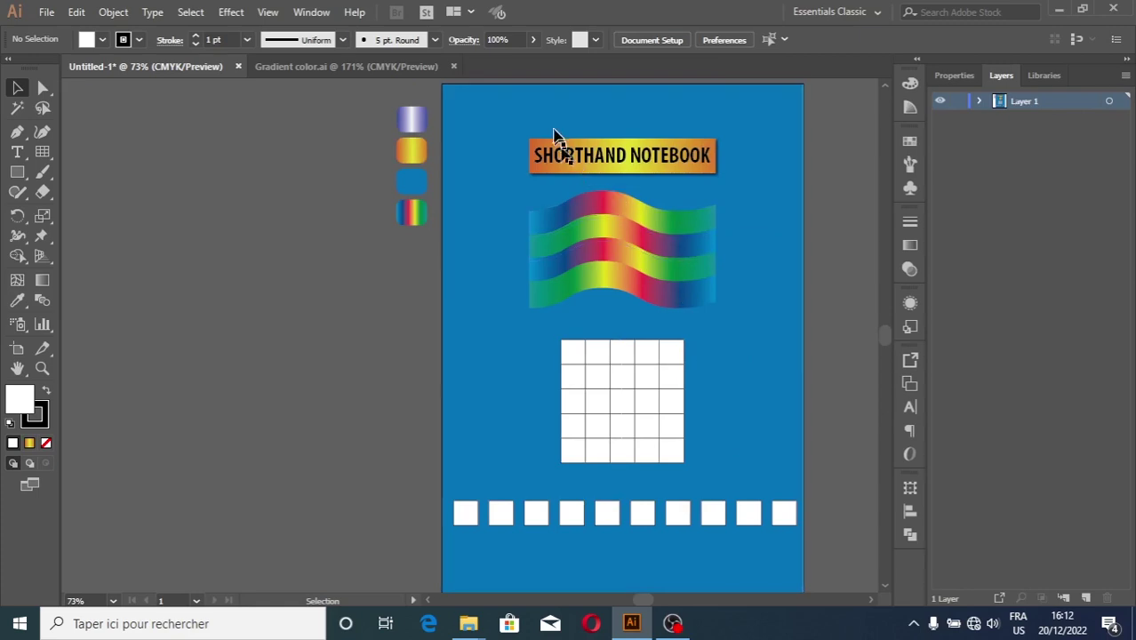
Step: Select the title, flag strips, grid and square row together and drag them about 20 mm lower
click(594, 169)
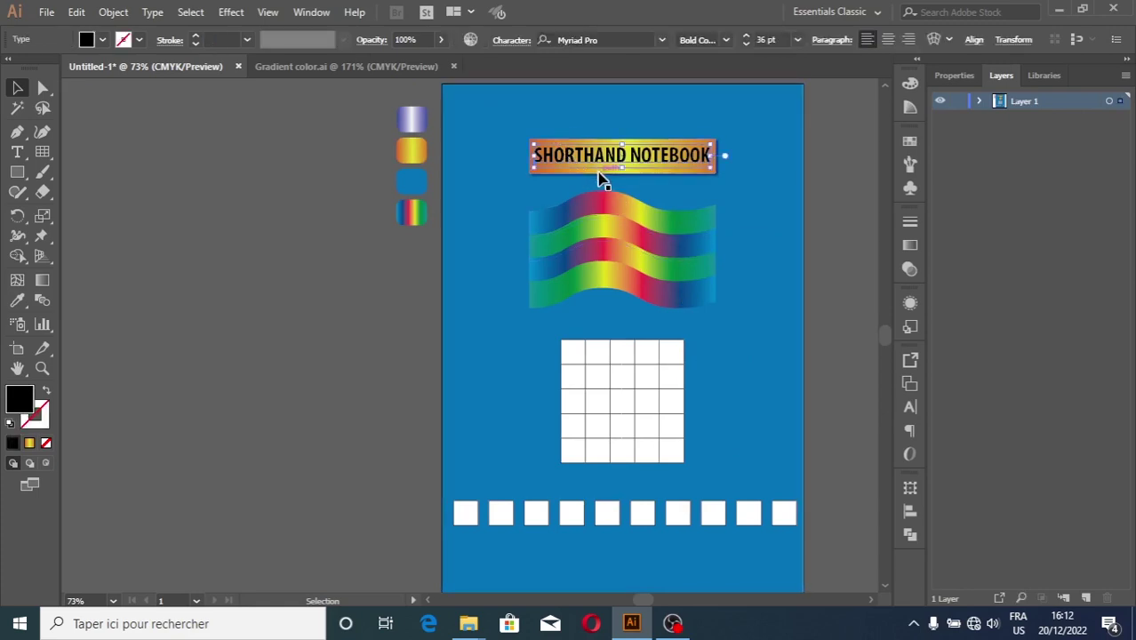
shift+click(606, 201)
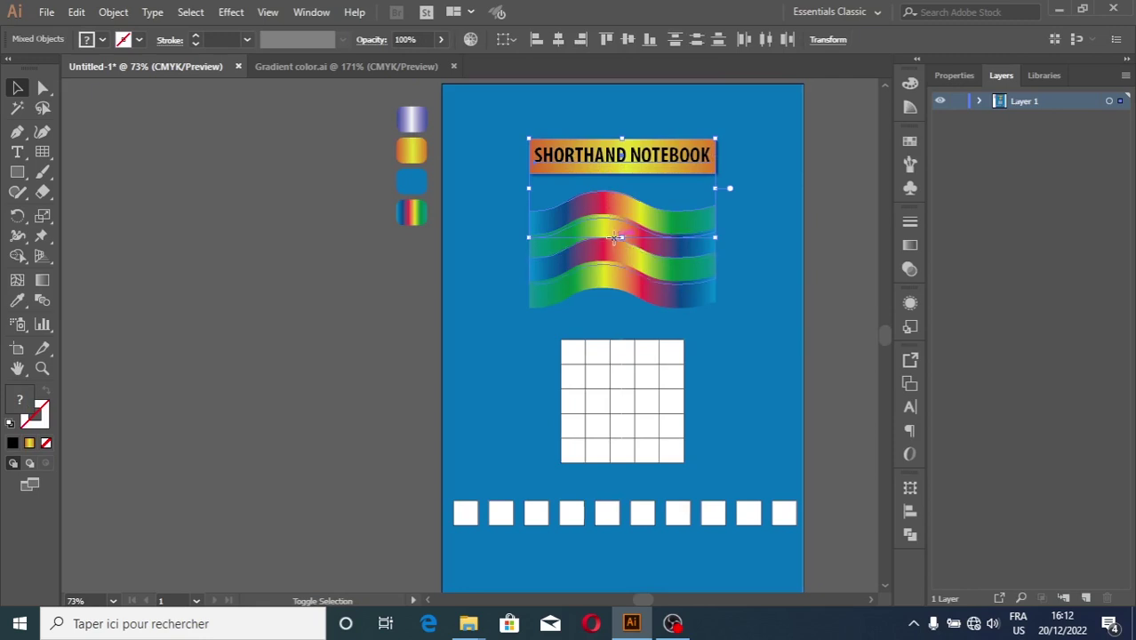
shift+click(624, 266)
shift+click(672, 376)
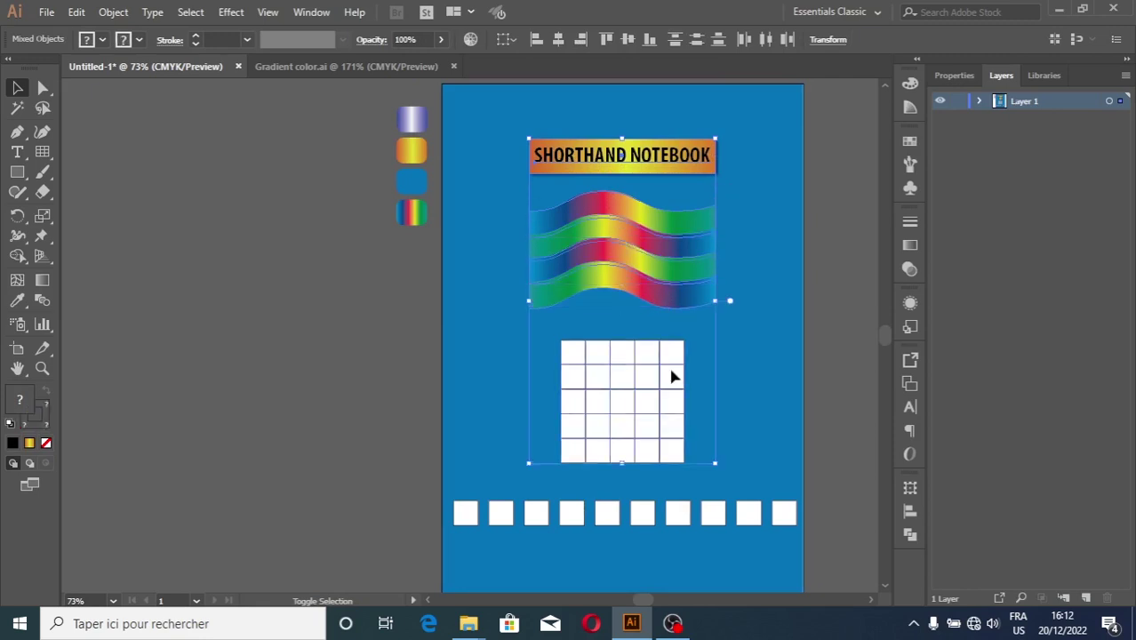
shift+click(647, 509)
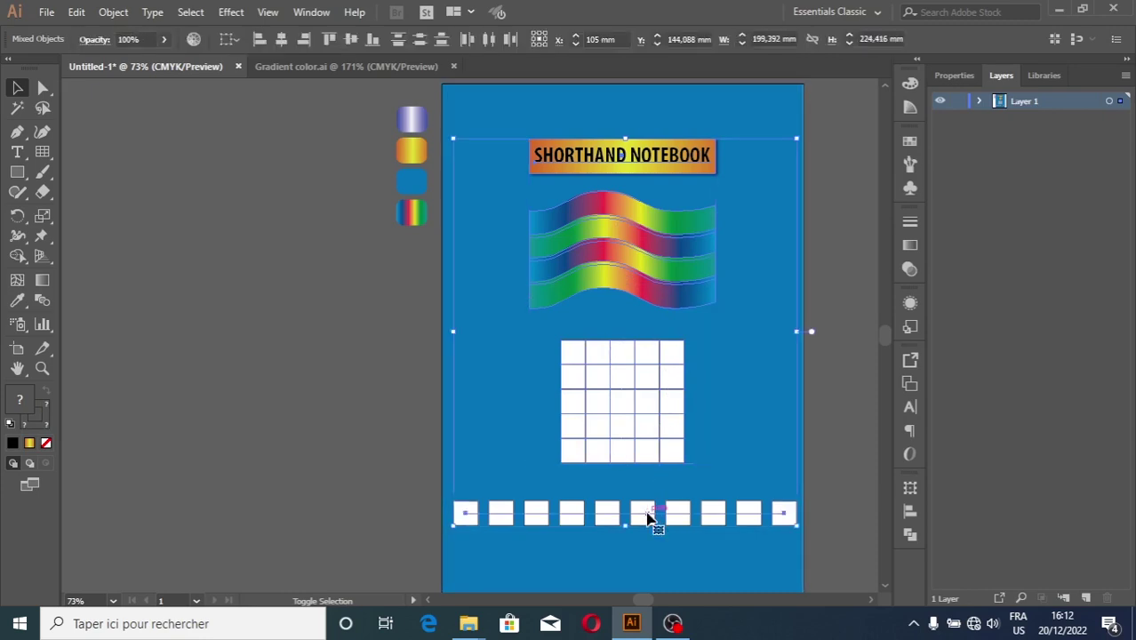
drag(679, 232, 682, 257)
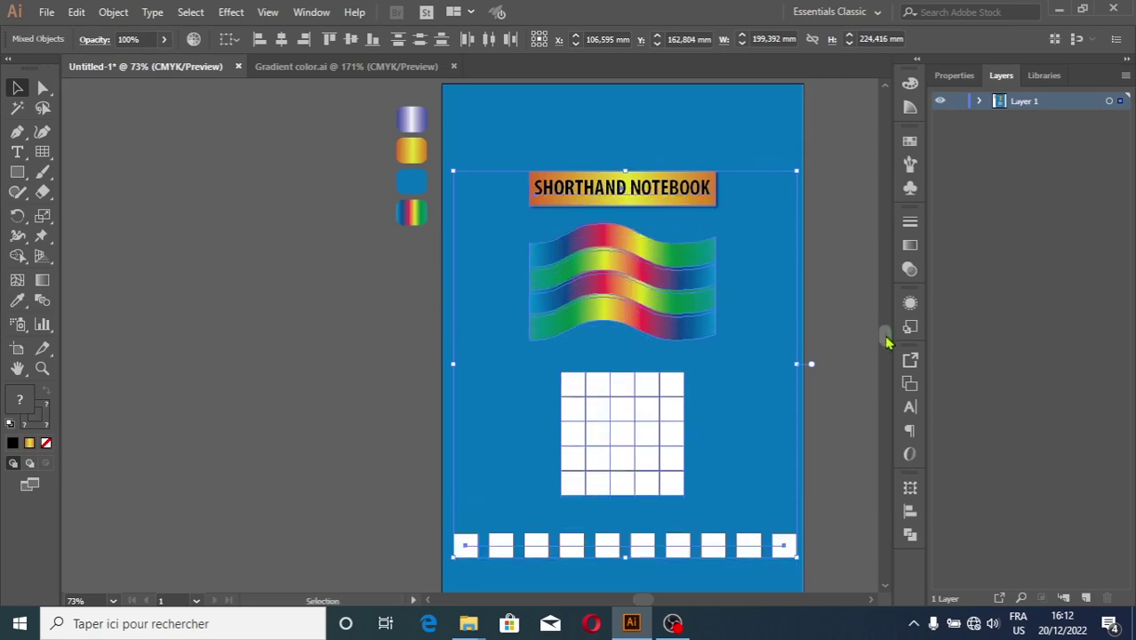
scroll(886, 342, down, 2)
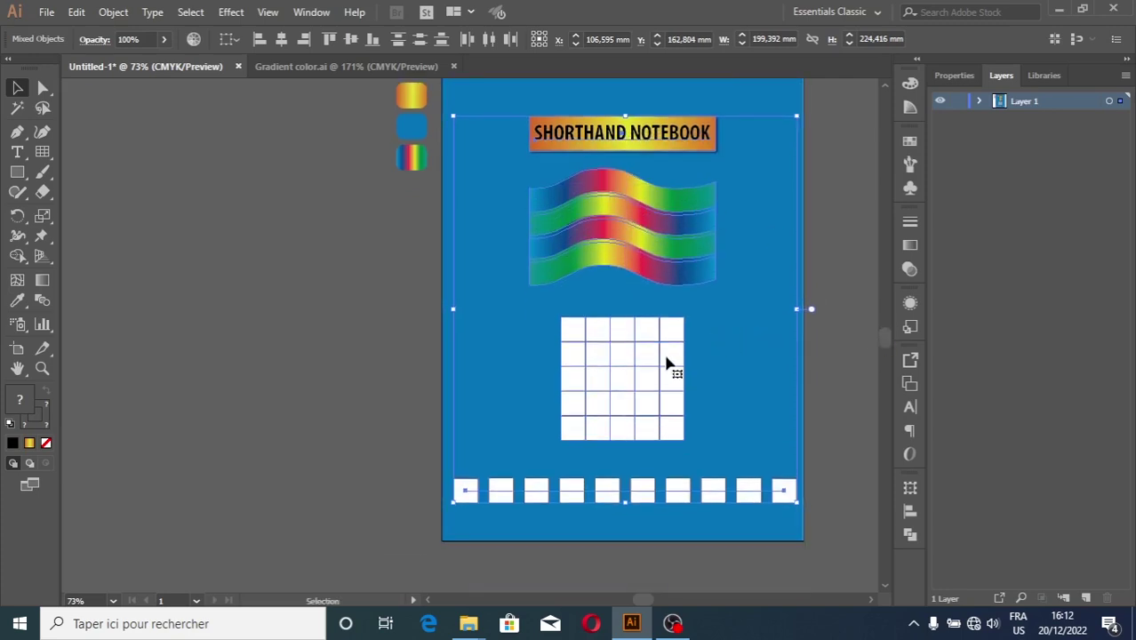
drag(671, 362, 668, 355)
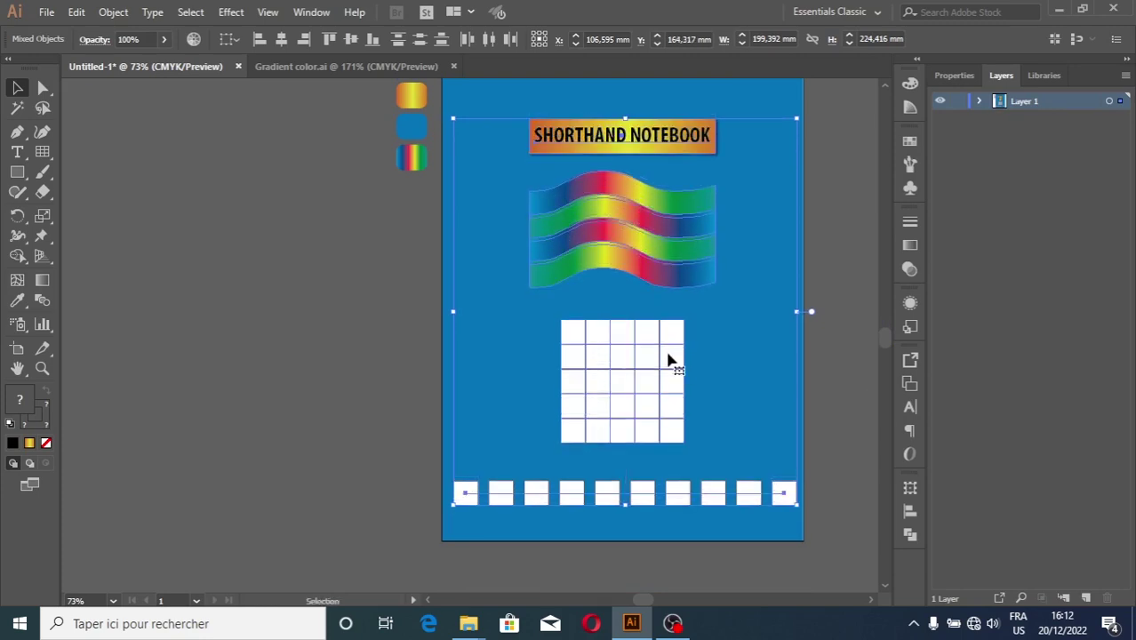
scroll(883, 336, up, 1)
scroll(885, 338, up, 2)
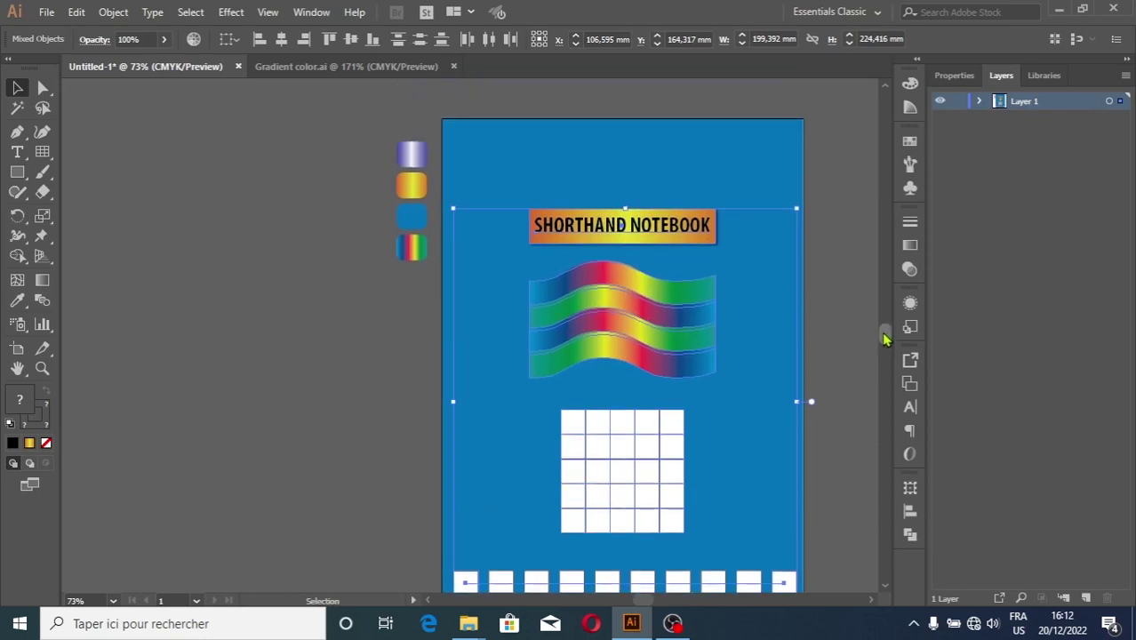
click(241, 233)
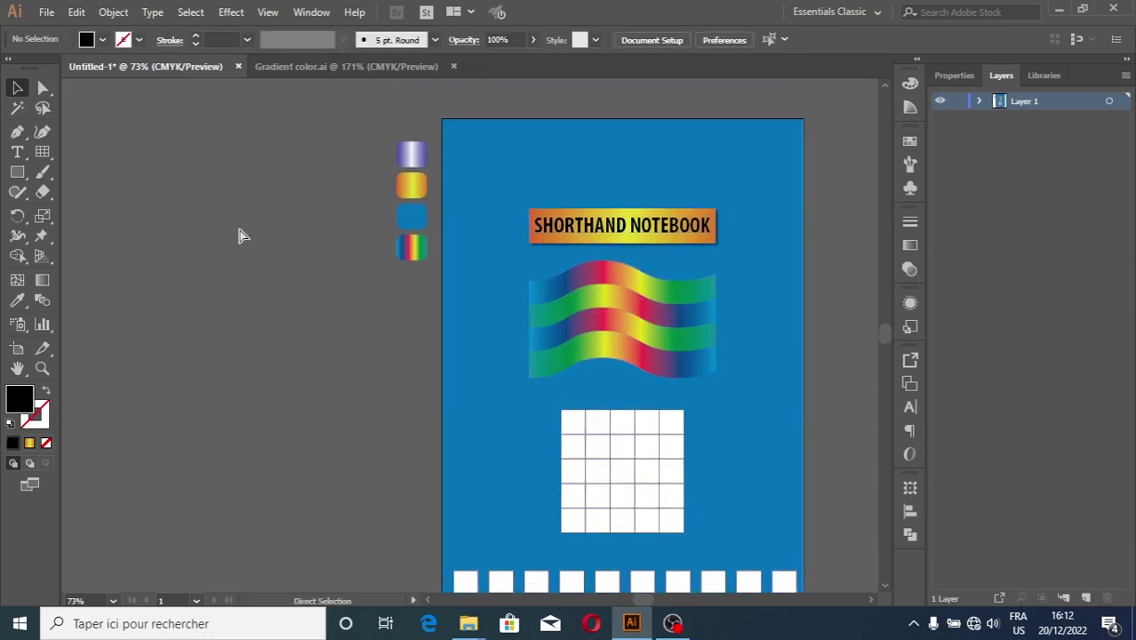
Step: Open Logo.ai from the BBBai folder on Local Disk (E:), accepting the colour profile warning
key(ctrl+o)
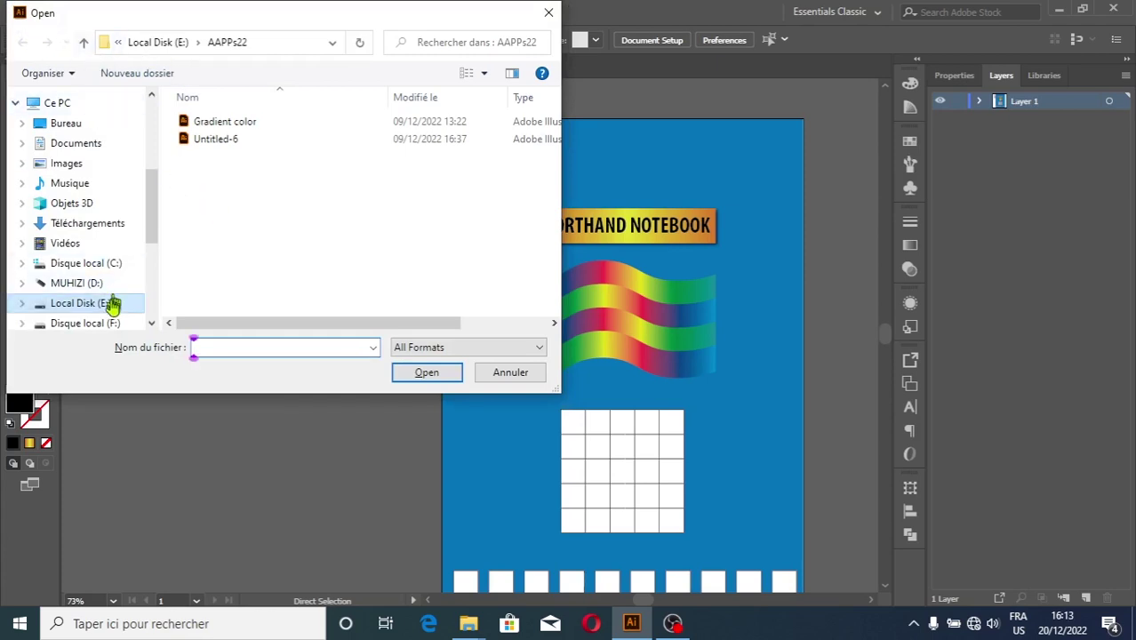
drag(149, 229, 152, 236)
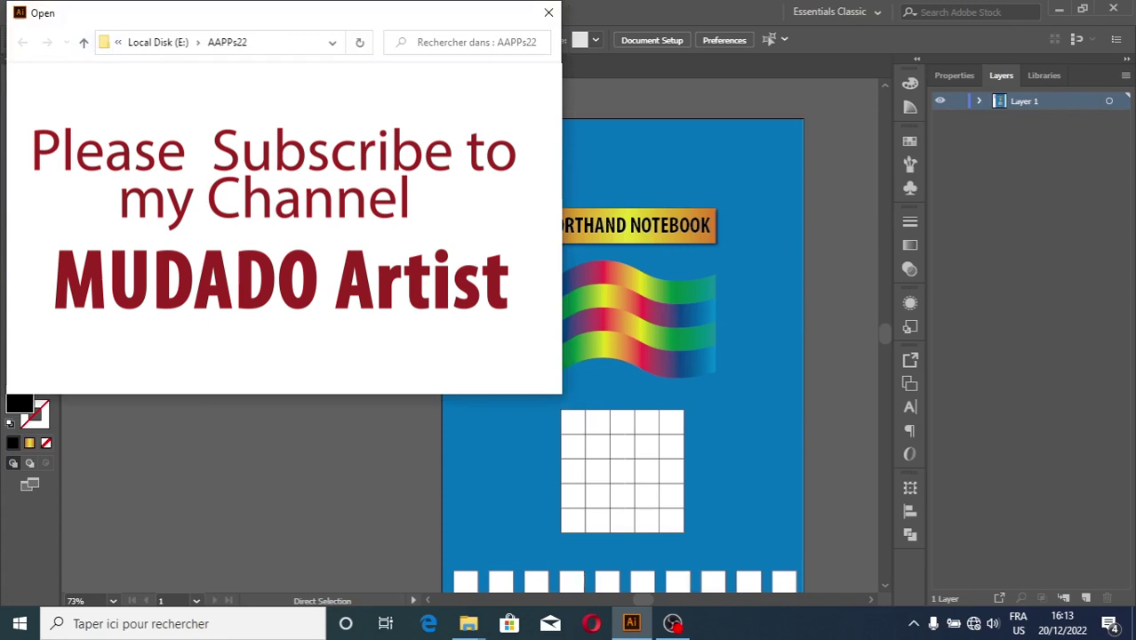
click(83, 42)
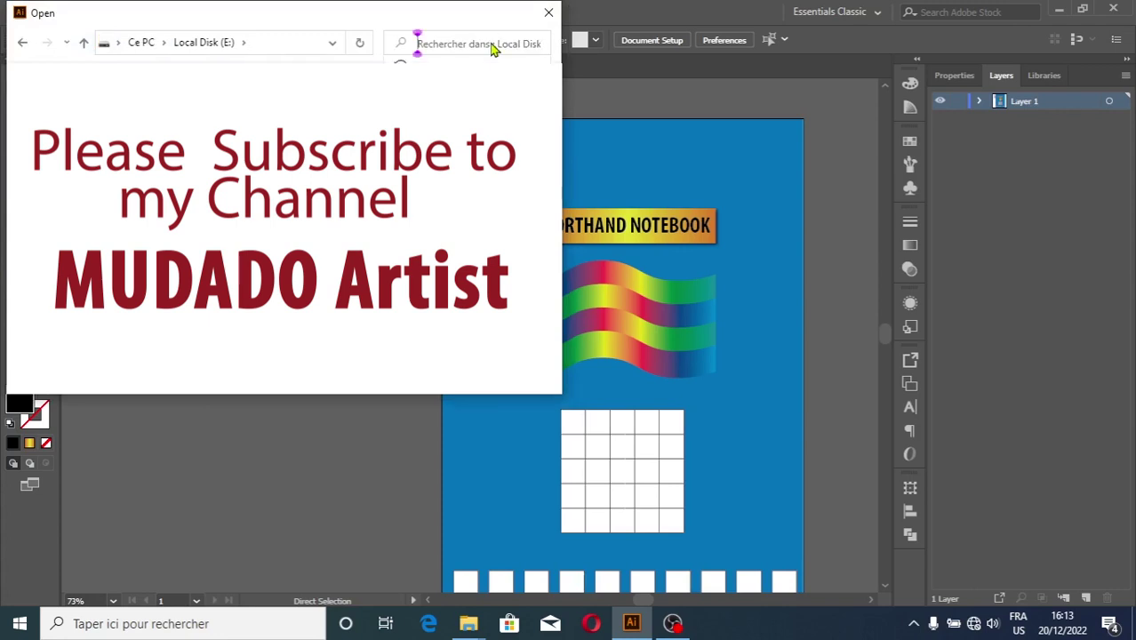
text(BBB)
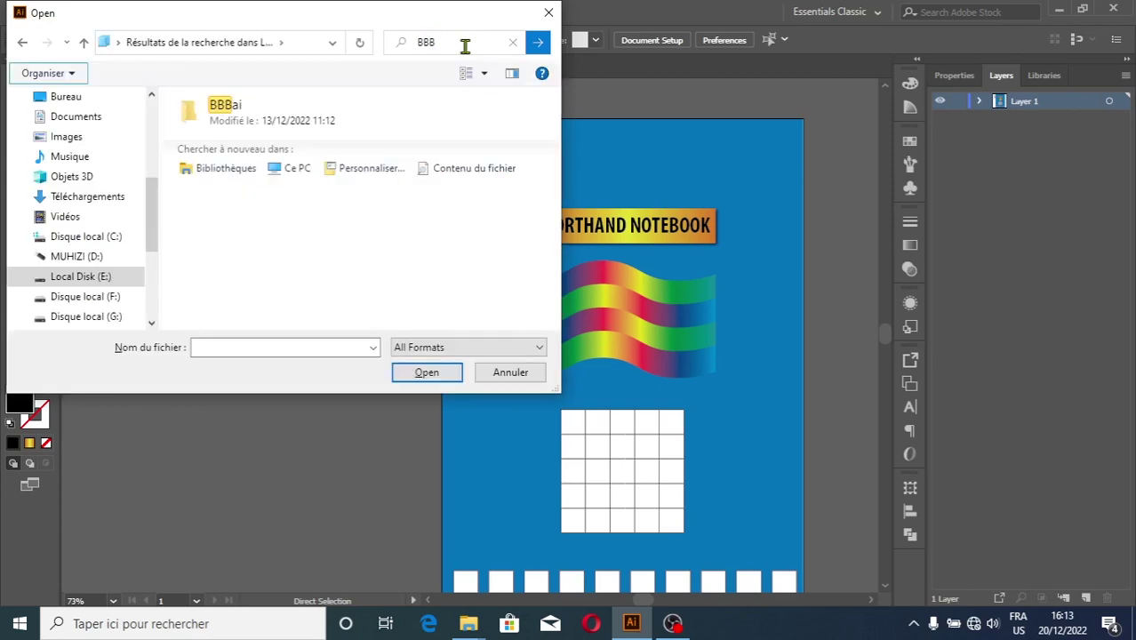
double_click(248, 121)
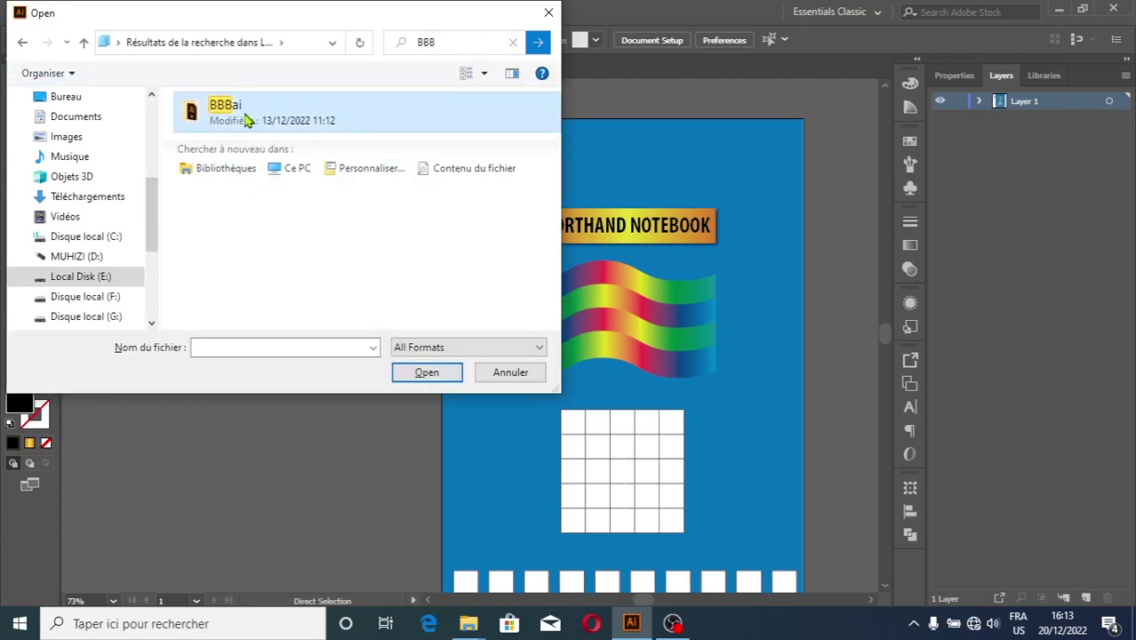
double_click(248, 121)
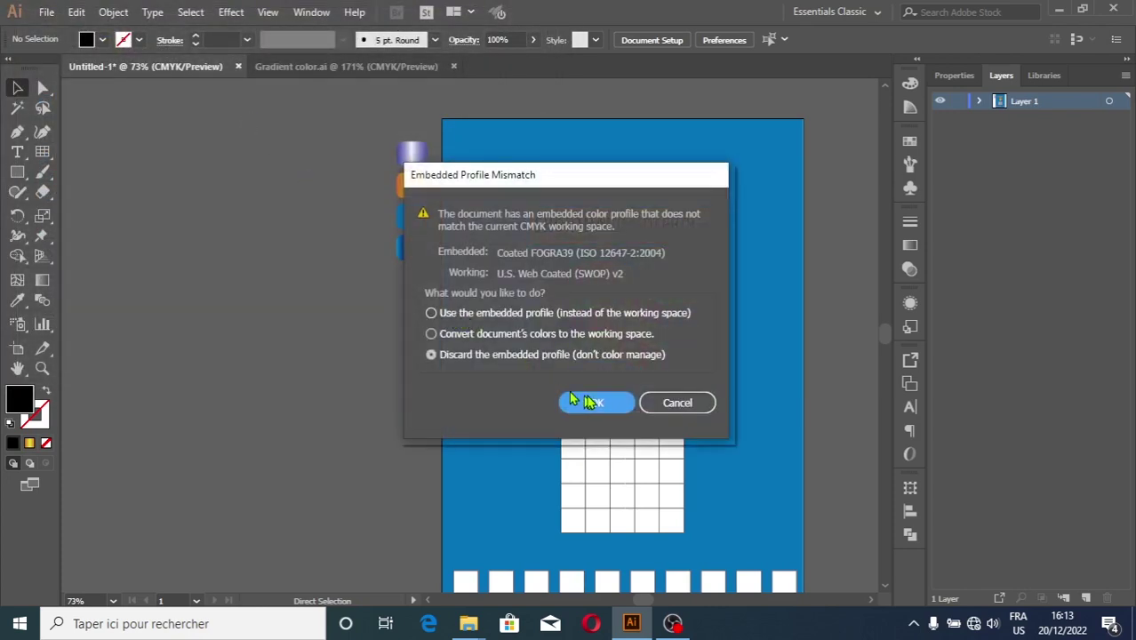
click(602, 399)
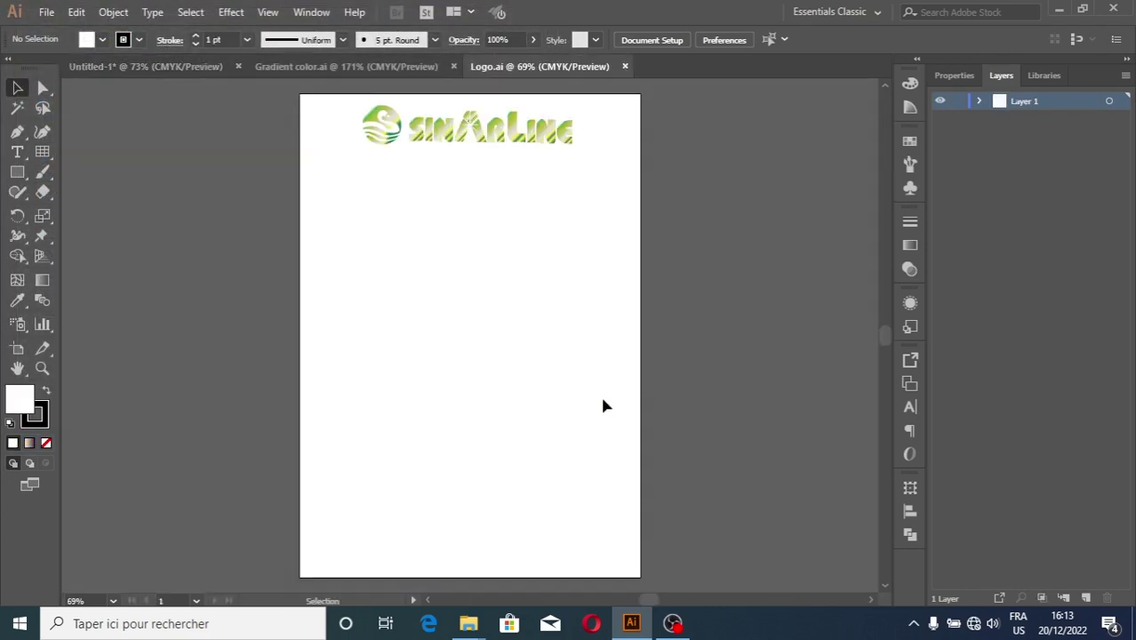
Step: Try dragging the logo across to the notebook cover, then undo the drop
drag(335, 123, 582, 186)
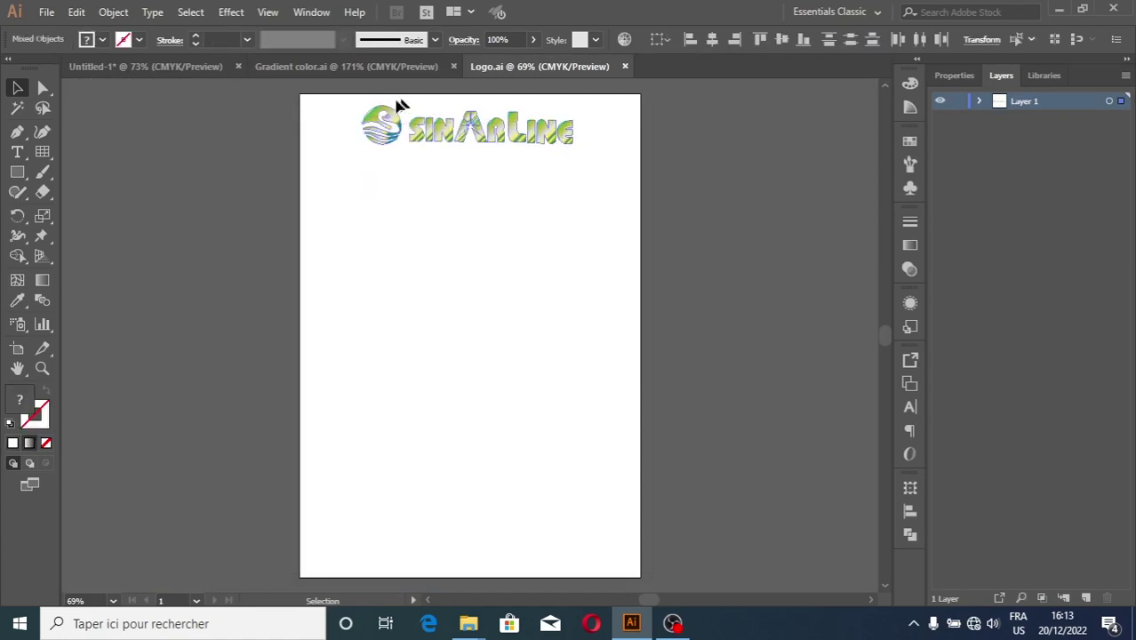
drag(366, 105, 604, 162)
mouse_move(503, 135)
mouse_down()
mouse_move(211, 73)
mouse_move(627, 155)
mouse_up()
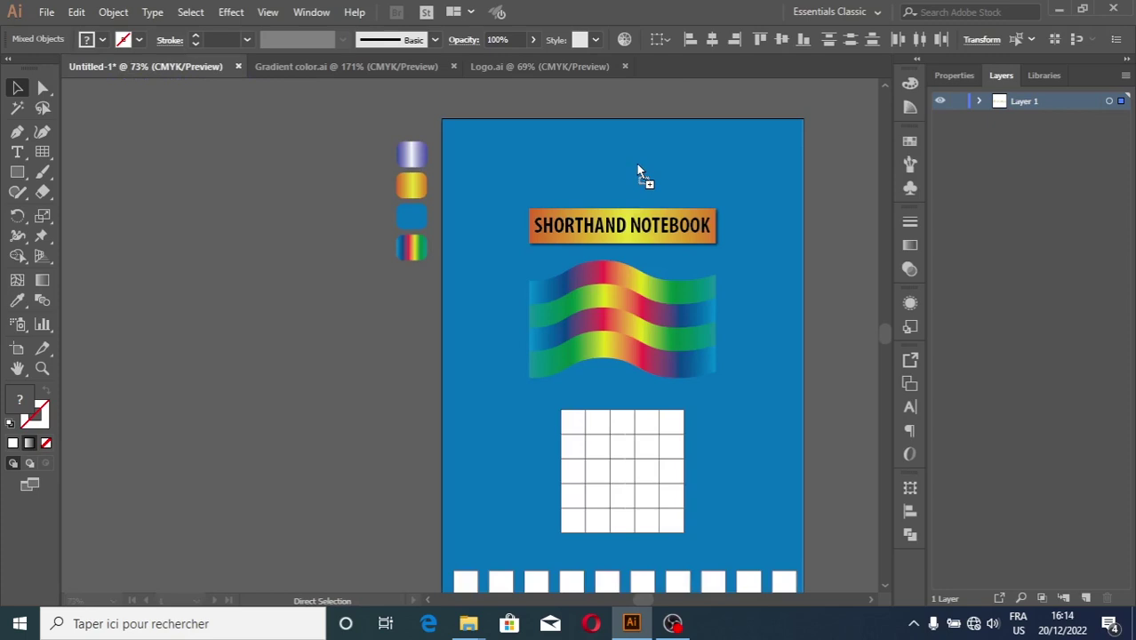
drag(638, 166, 638, 165)
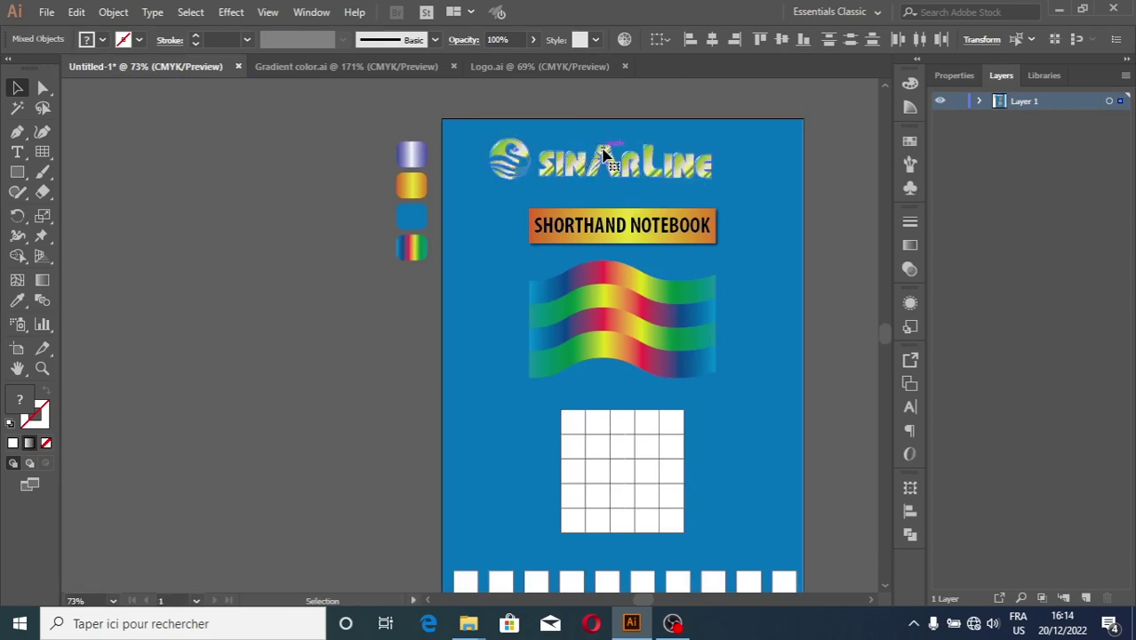
key(ctrl+z)
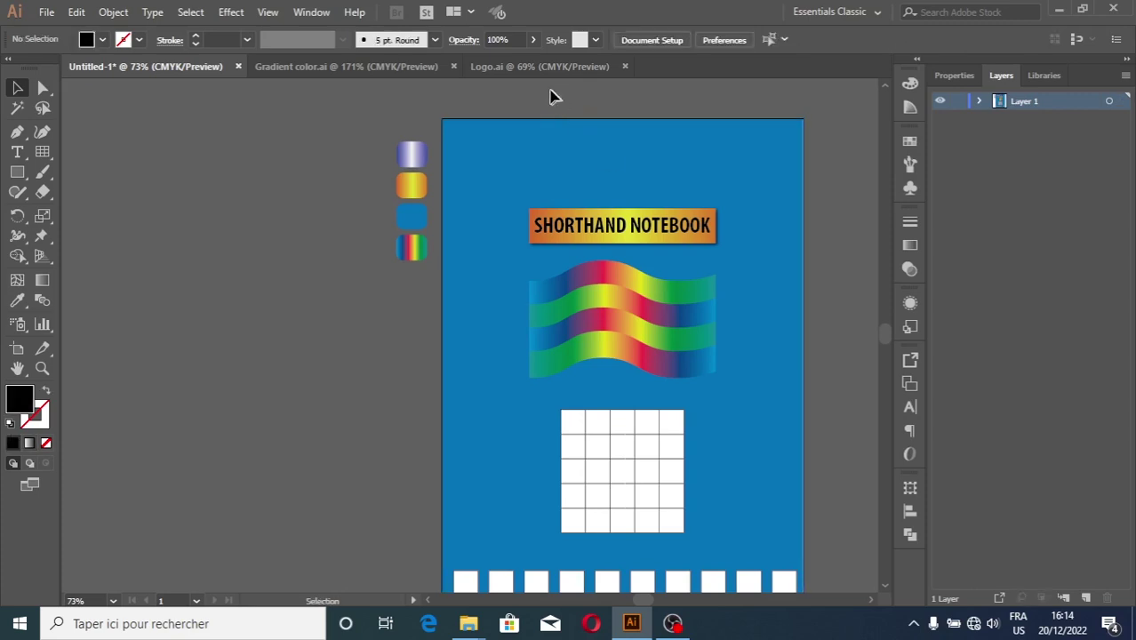
Step: Copy all the Logo.ai artwork and Paste in Place onto the Untitled-1 cover
click(543, 78)
key(ctrl+a)
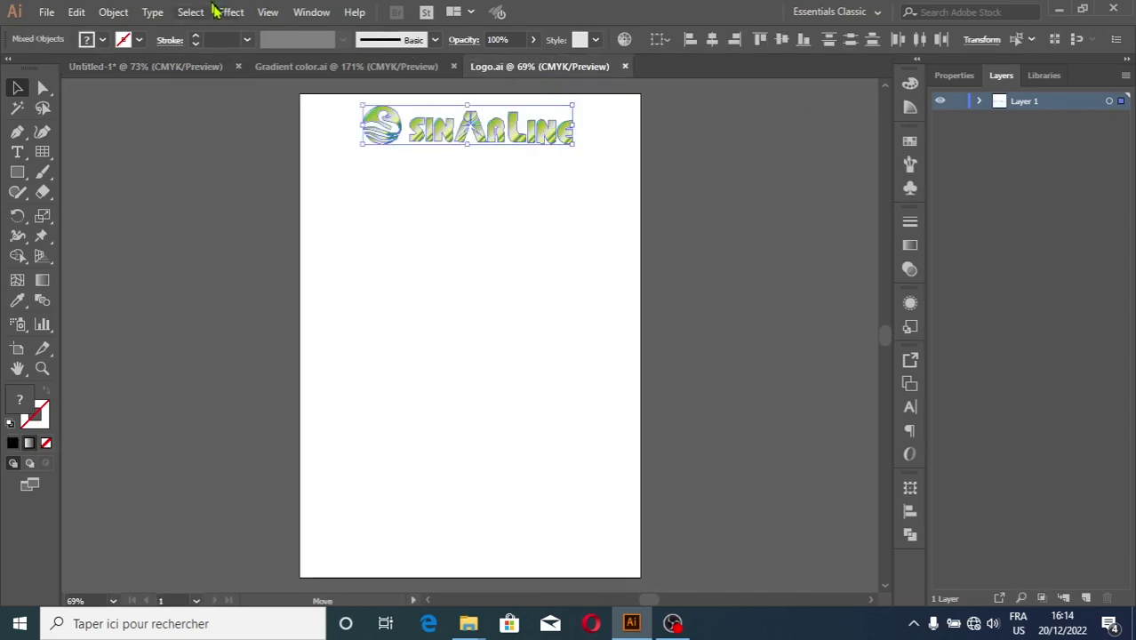
click(76, 13)
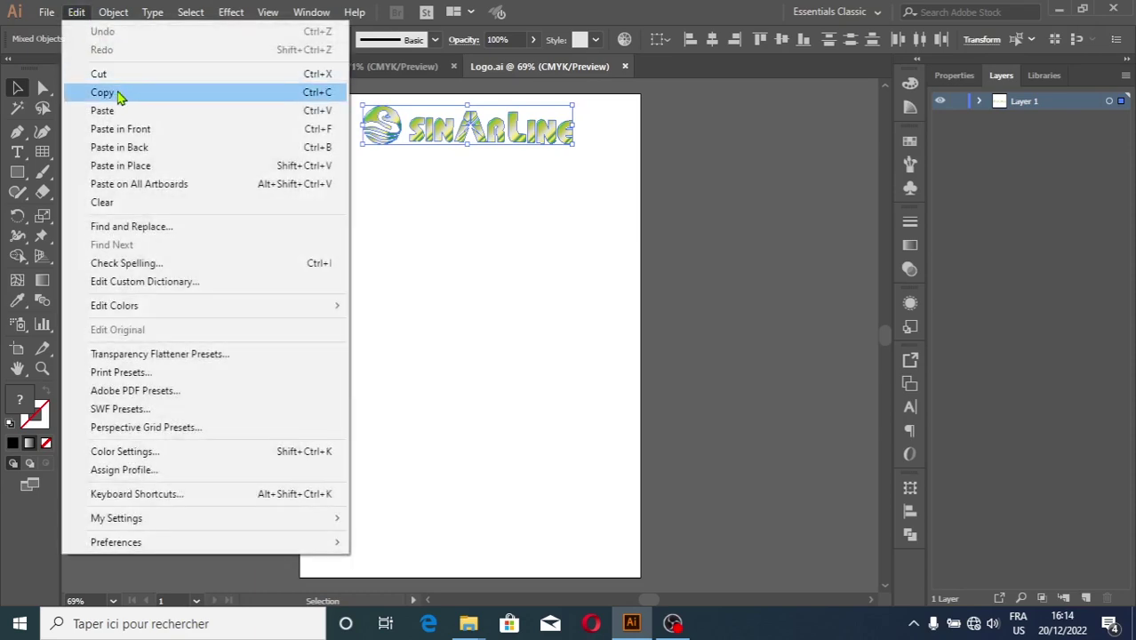
click(120, 96)
click(138, 68)
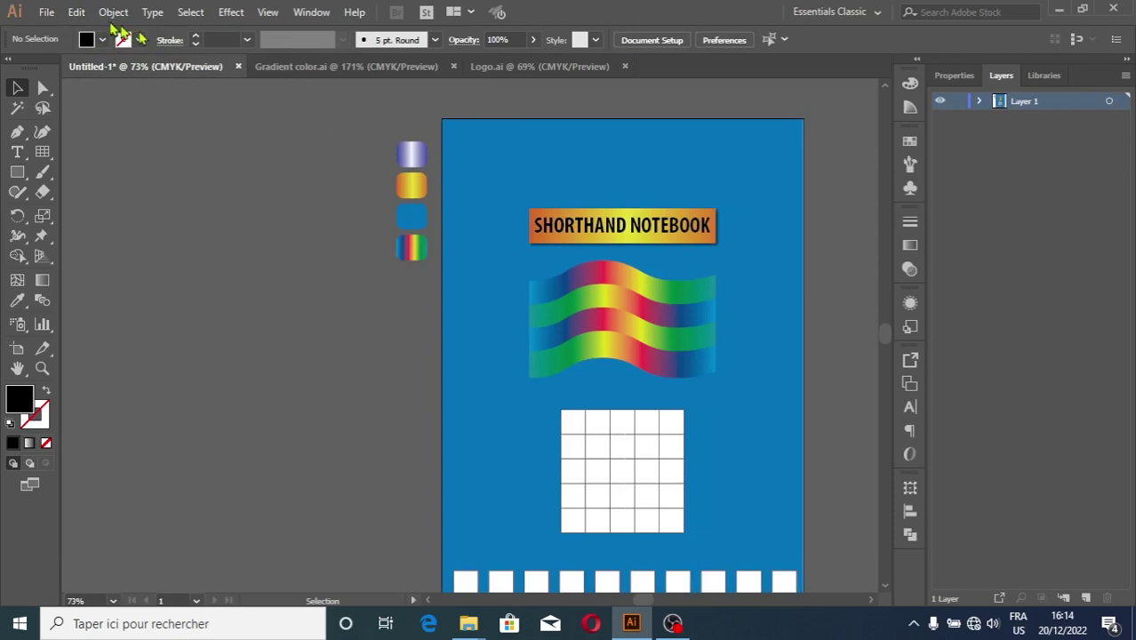
click(88, 16)
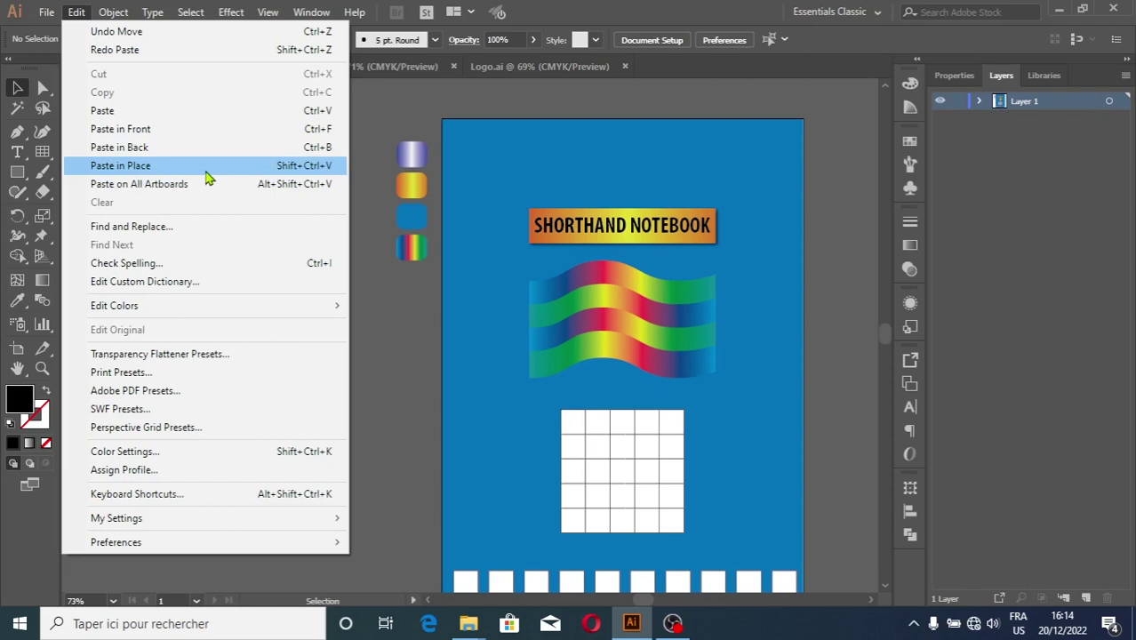
click(206, 169)
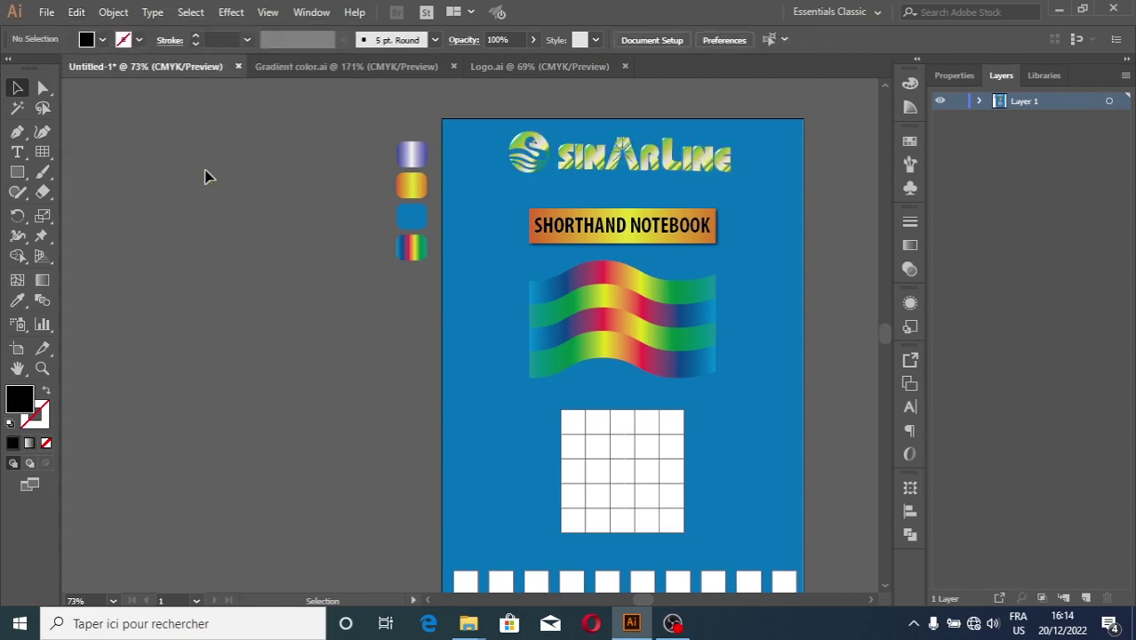
Step: Select just the SinArLine logo on the cover
mouse_move(411, 185)
mouse_down()
mouse_move(514, 145)
mouse_move(525, 151)
mouse_up()
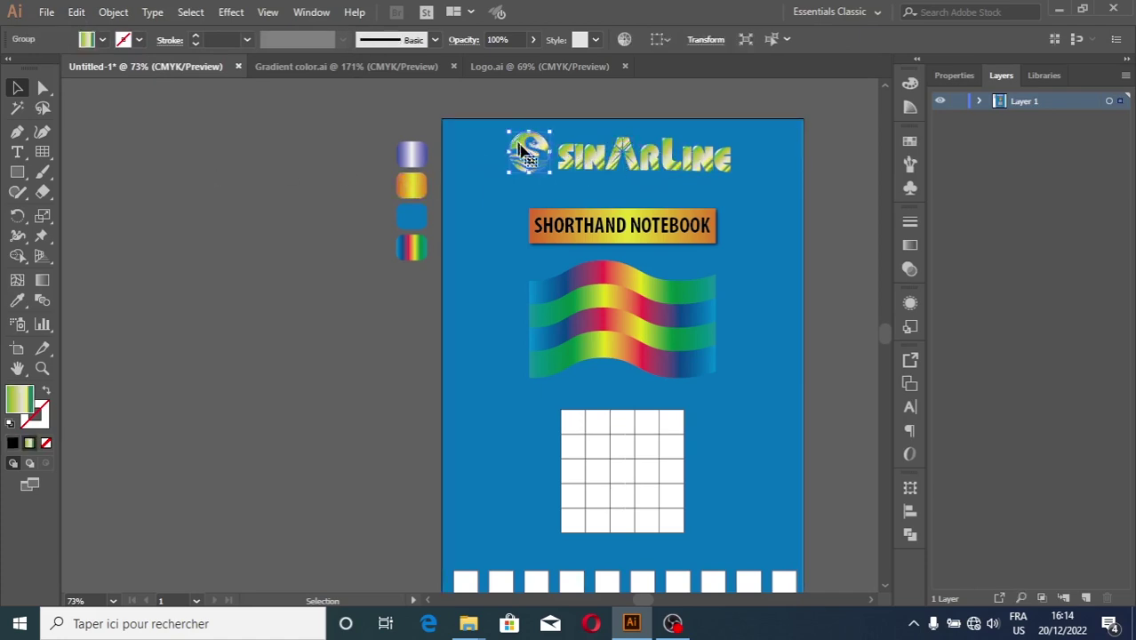
shift+click(576, 162)
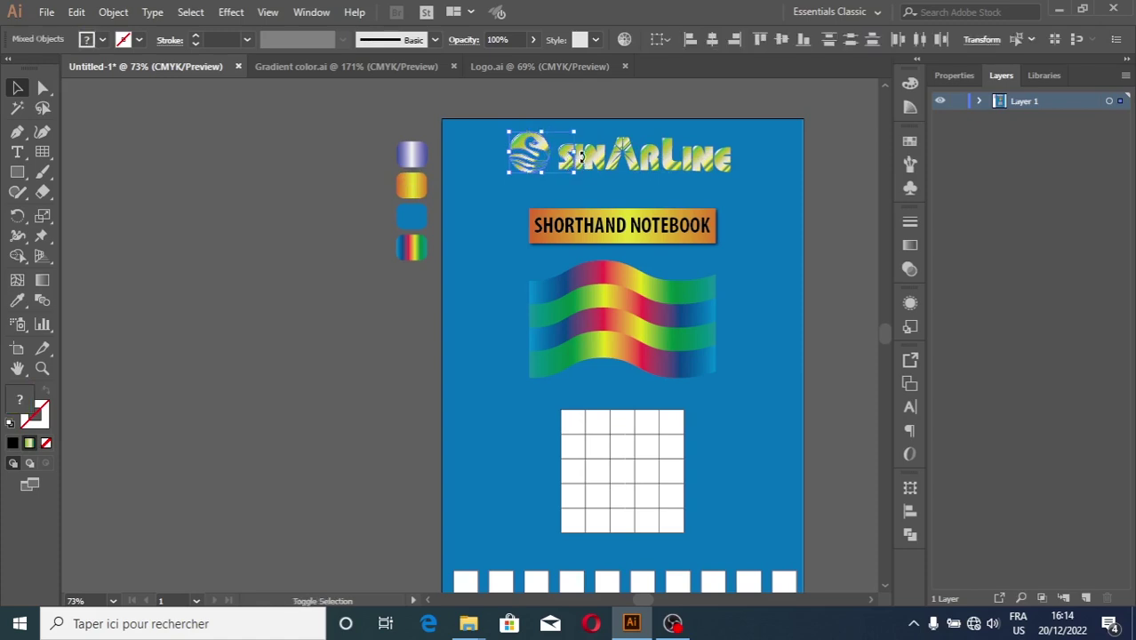
click(596, 160)
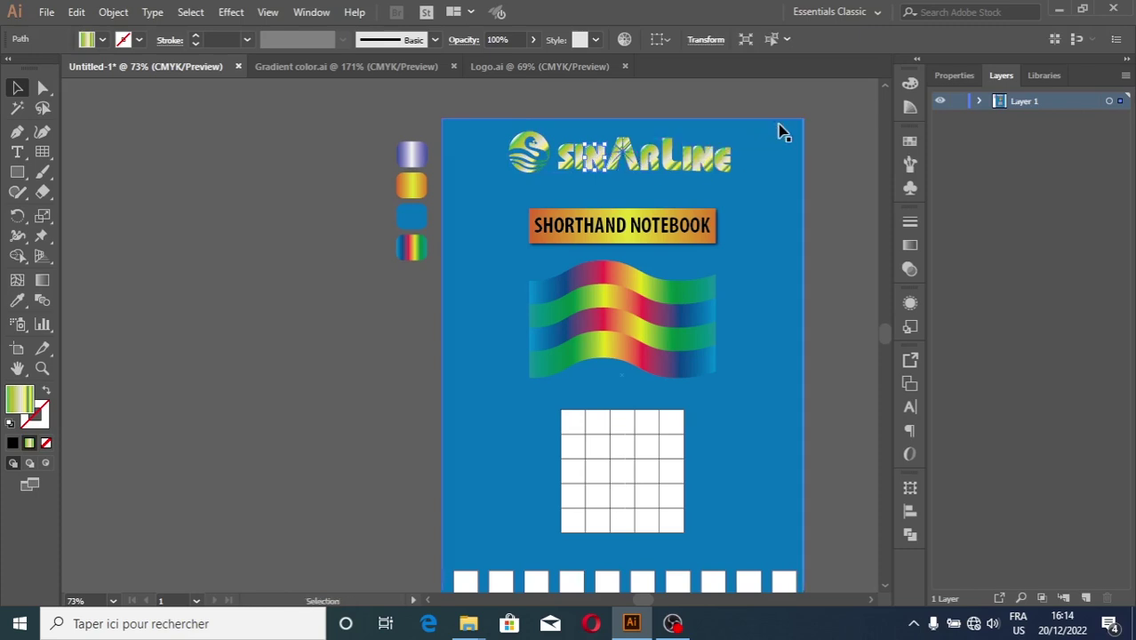
mouse_move(841, 127)
mouse_down()
mouse_move(456, 176)
mouse_move(464, 185)
mouse_up()
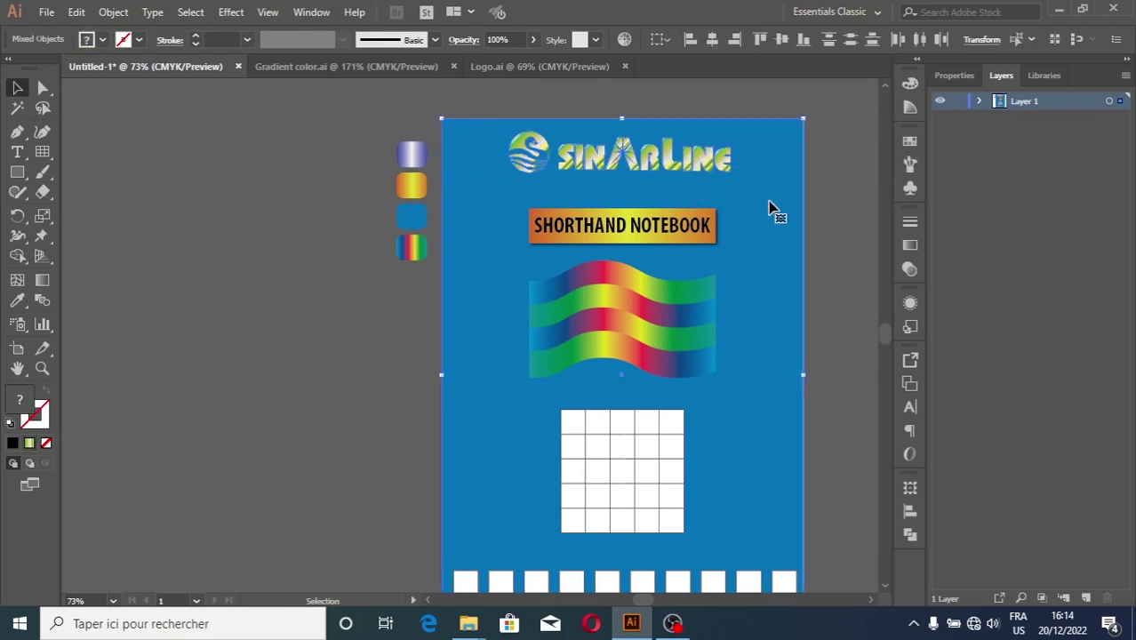
click(690, 161)
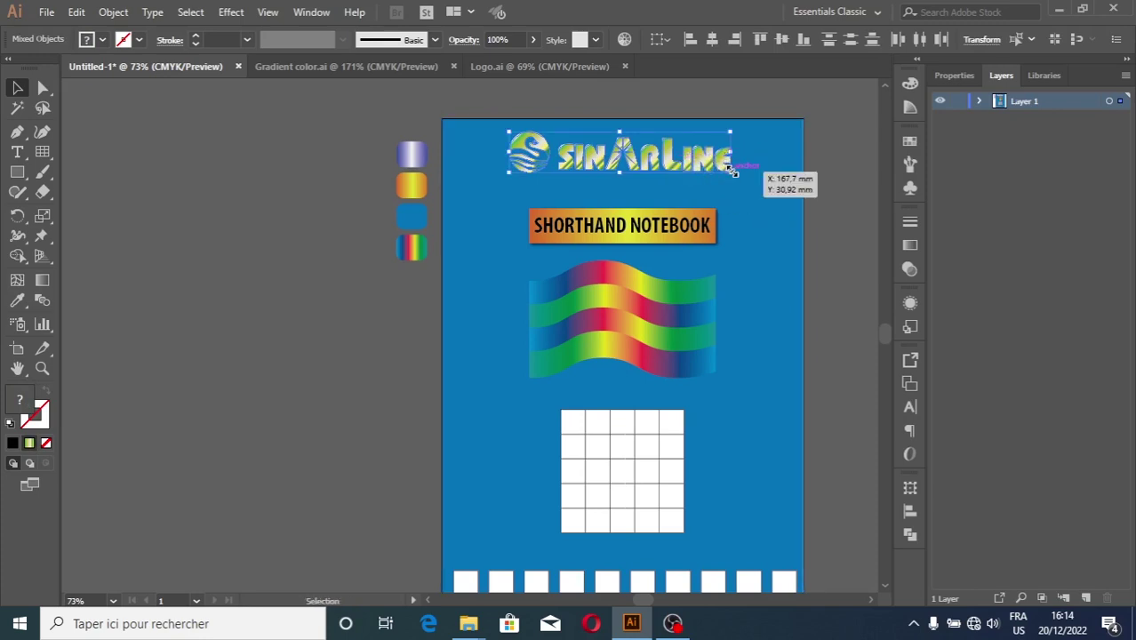
Step: Scale the logo down and move it about 10 mm lower, then deselect
drag(732, 172, 726, 176)
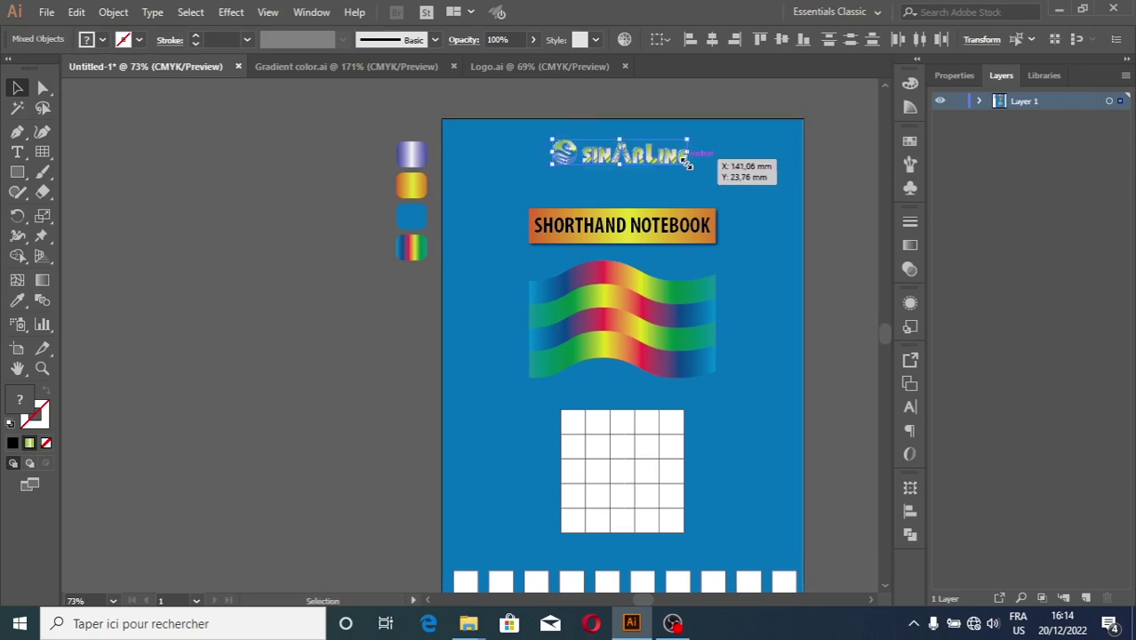
drag(687, 163, 717, 177)
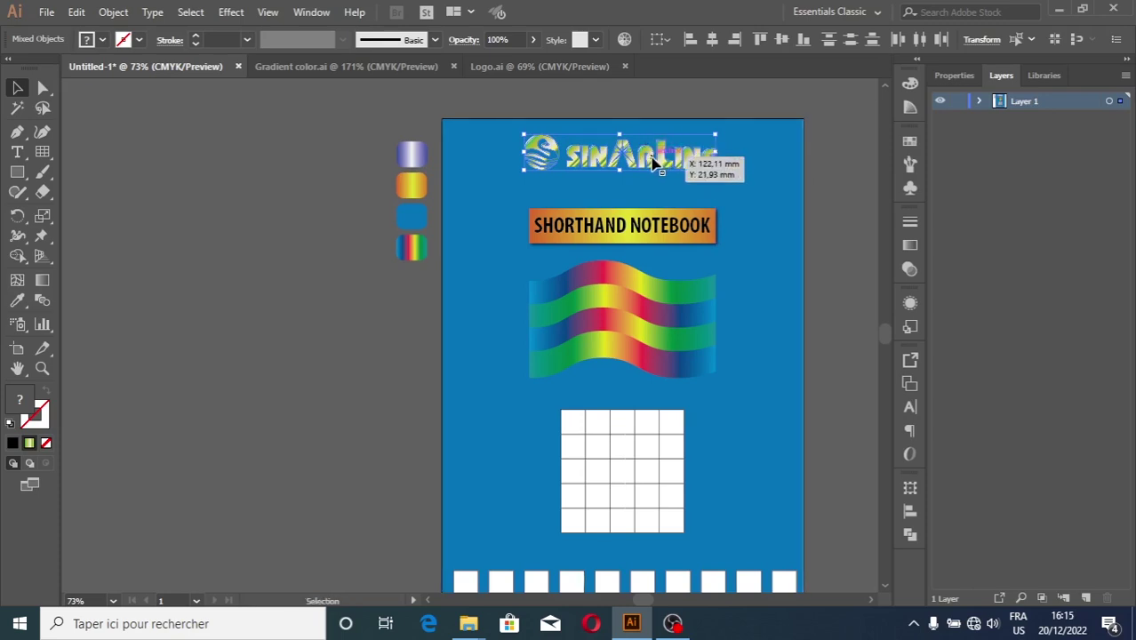
drag(654, 161, 655, 181)
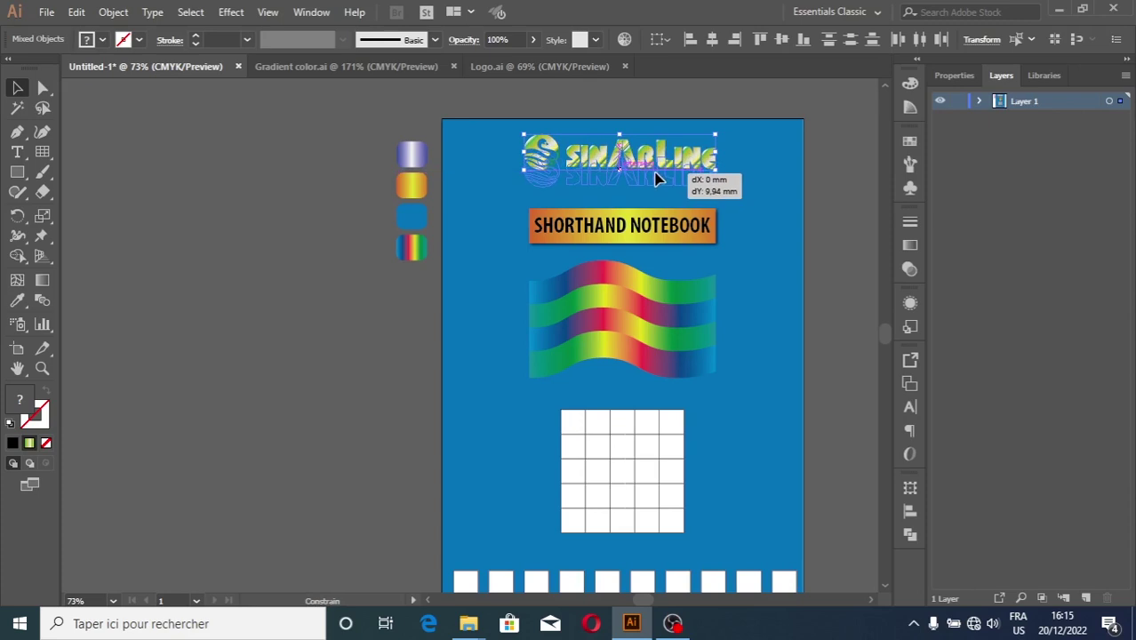
drag(655, 181, 658, 177)
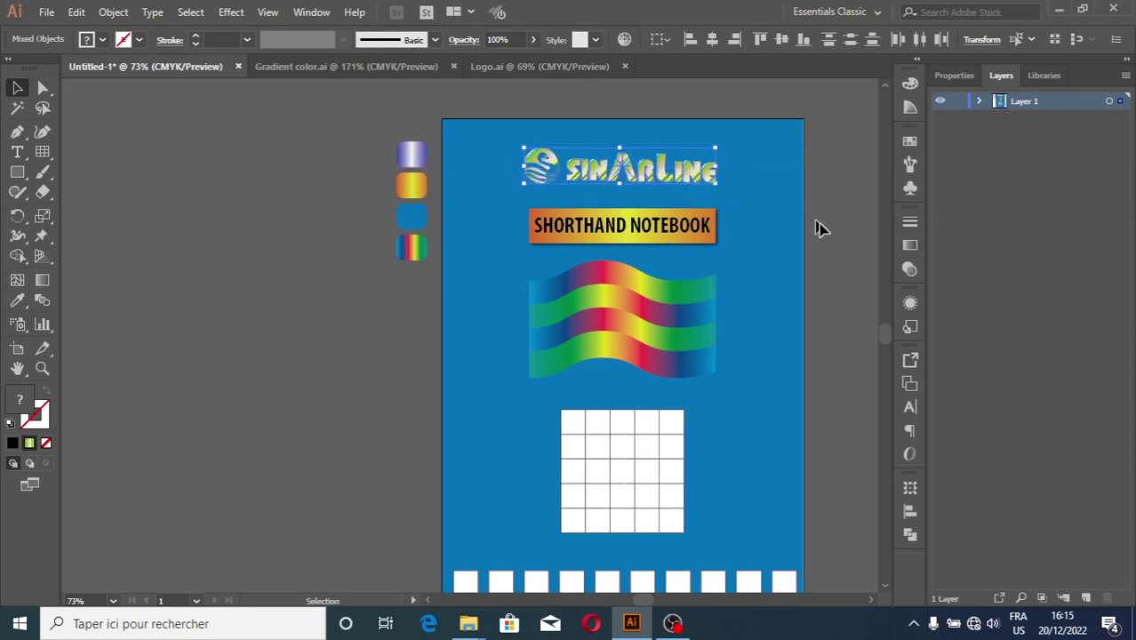
click(838, 259)
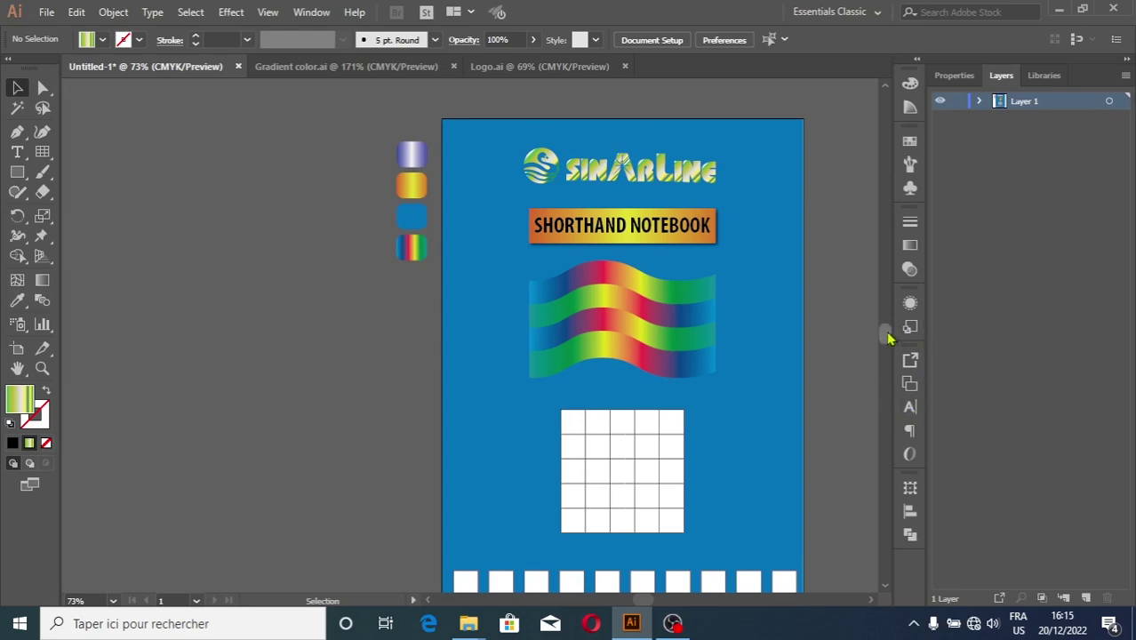
click(693, 231)
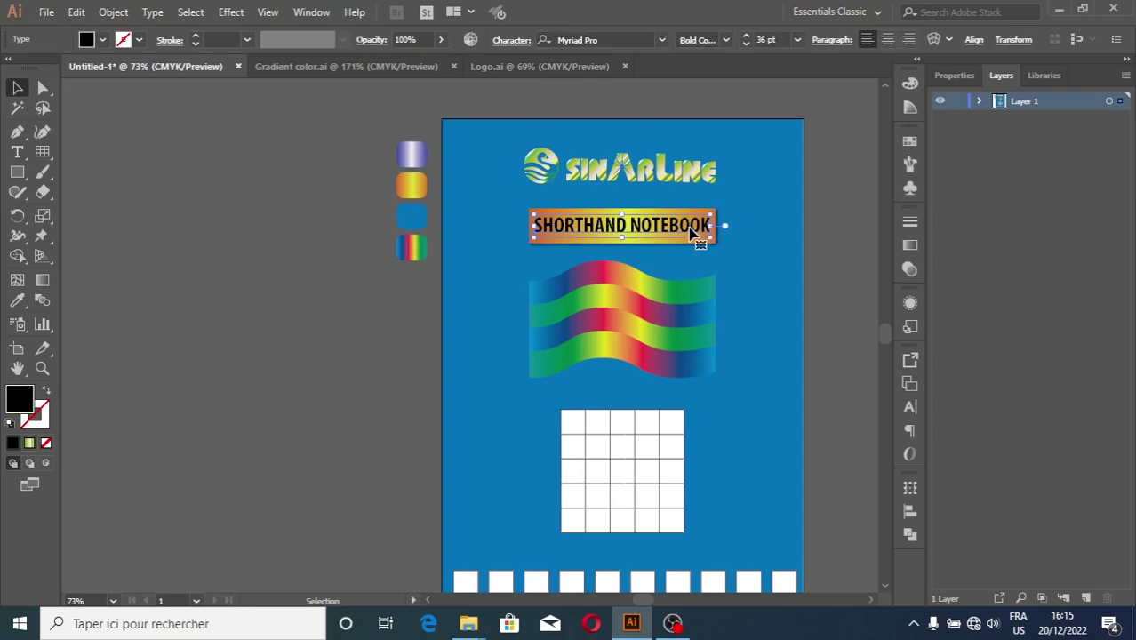
click(103, 40)
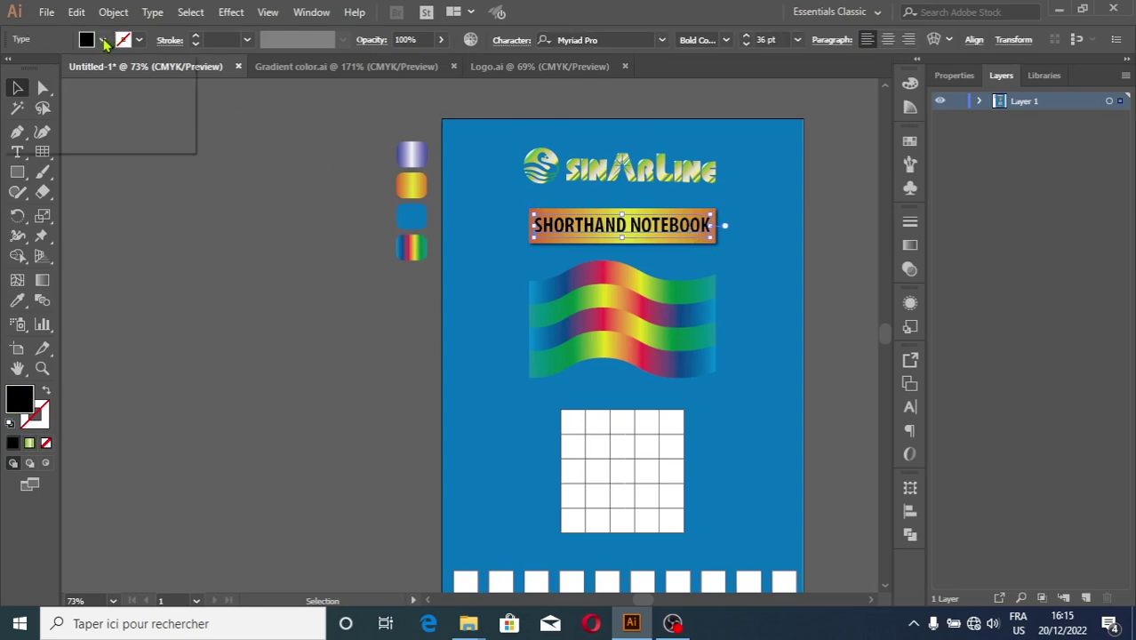
click(34, 69)
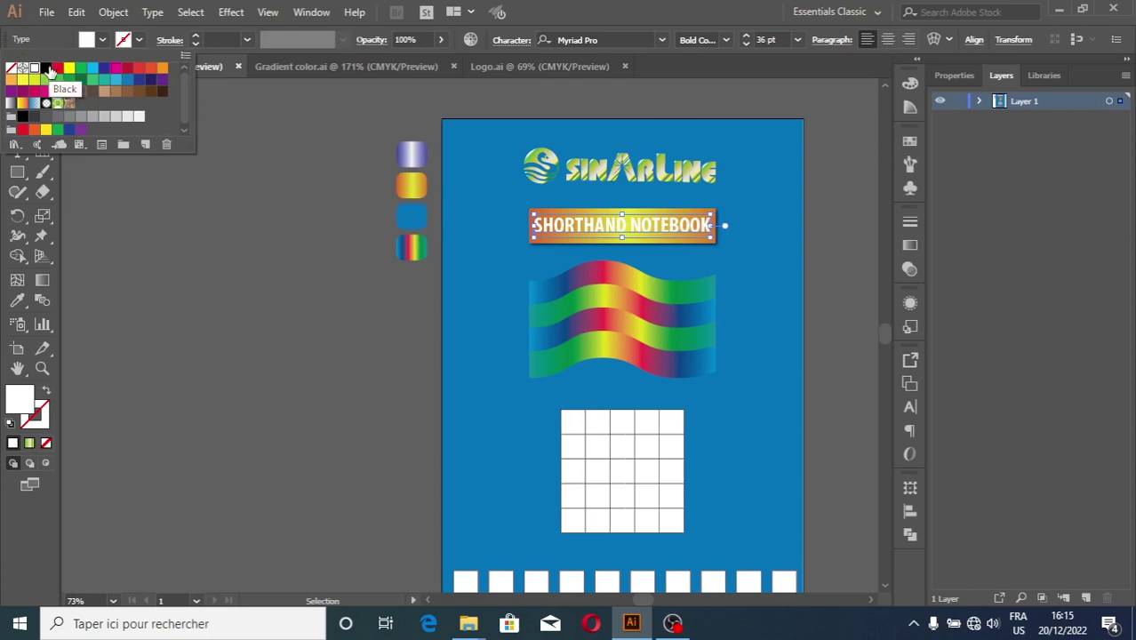
click(51, 72)
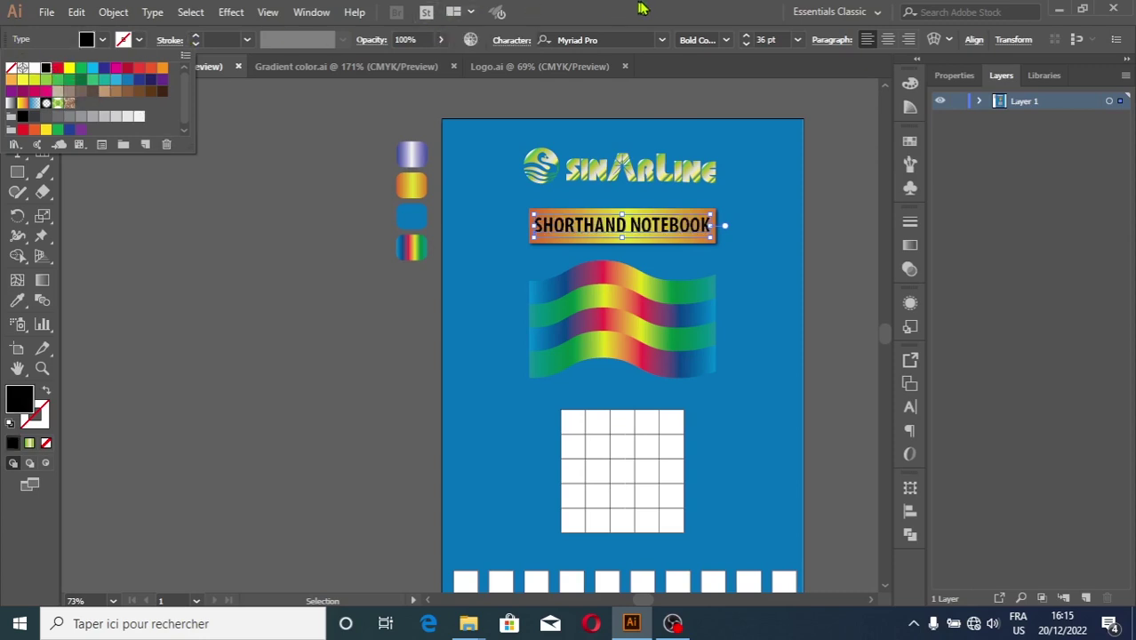
Step: Zoom out and delete the four gradient sample squares left of the artboard
scroll(886, 331, down, 1)
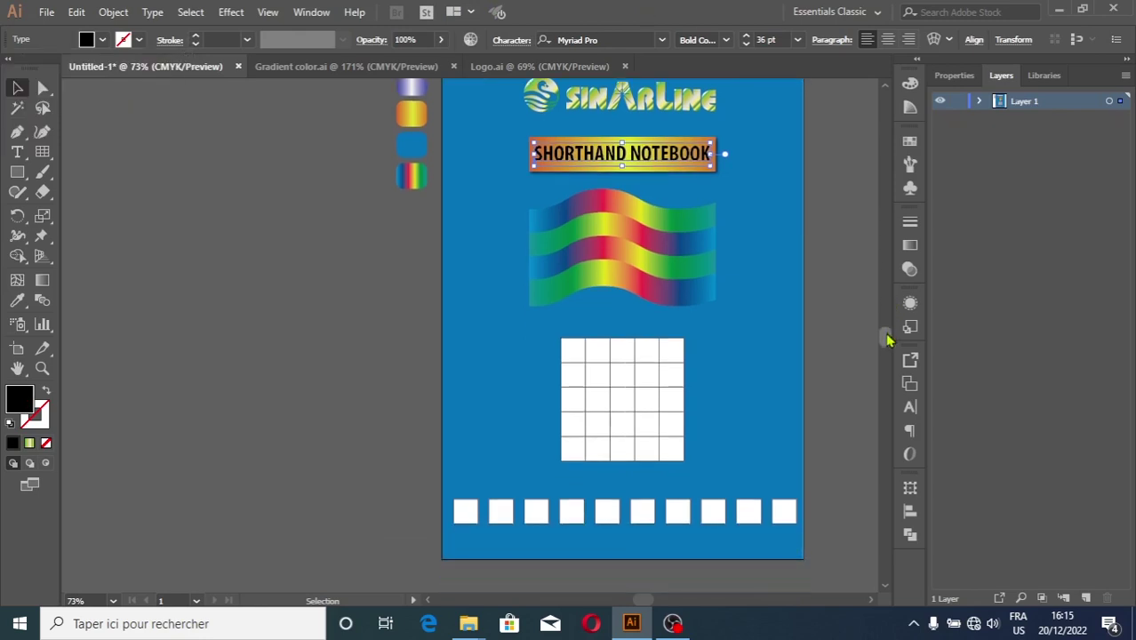
scroll(886, 331, down, 1)
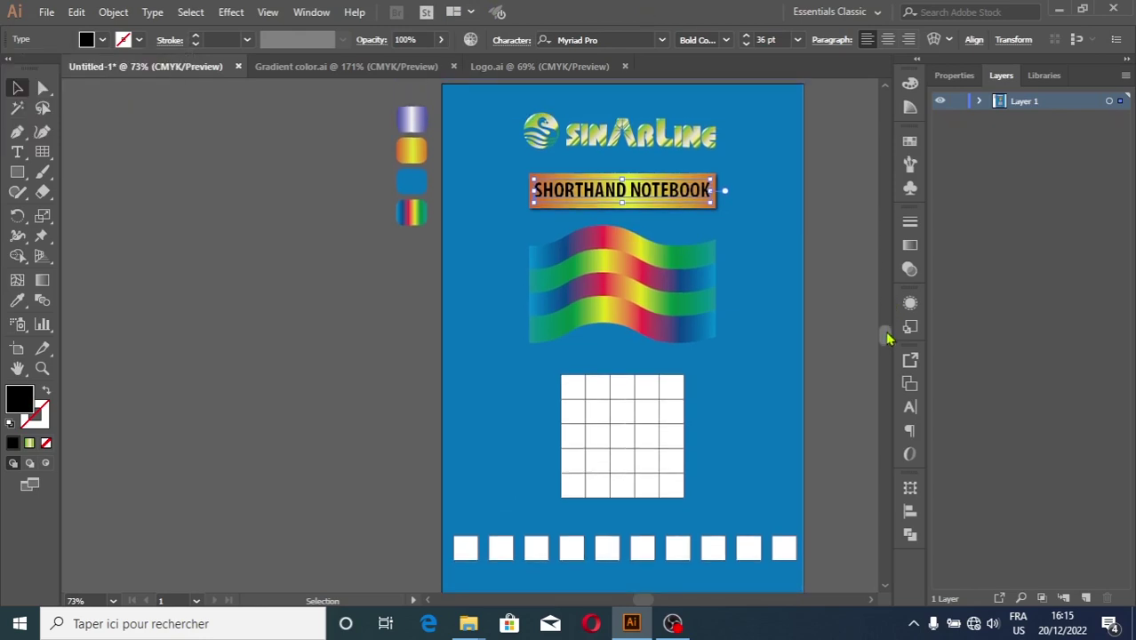
scroll(888, 337, down, 1)
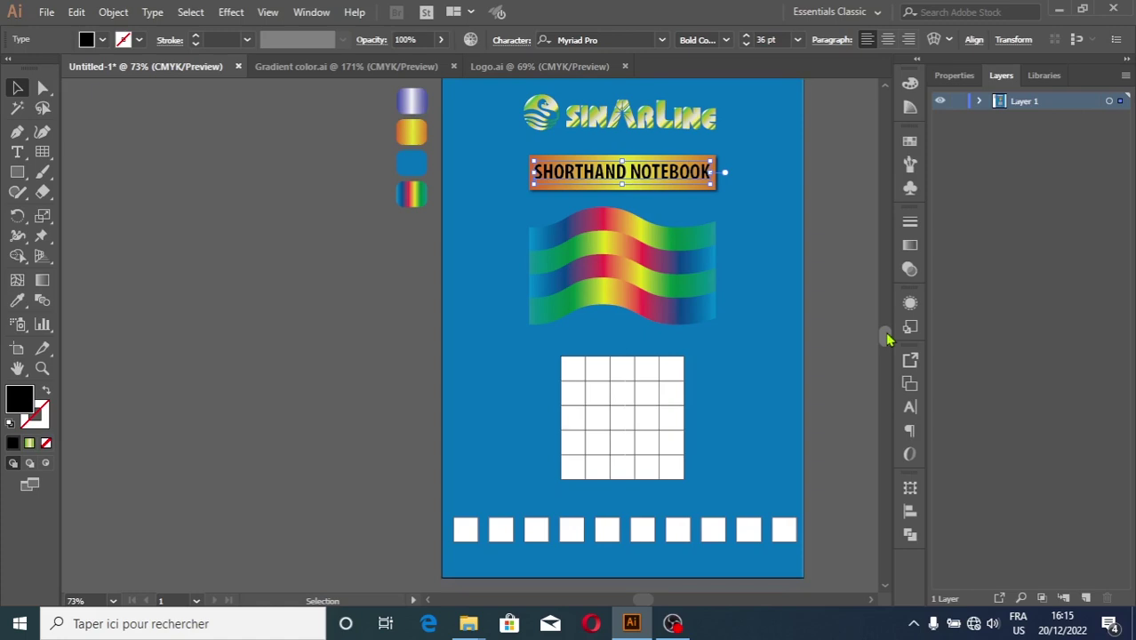
key(ctrl+minus)
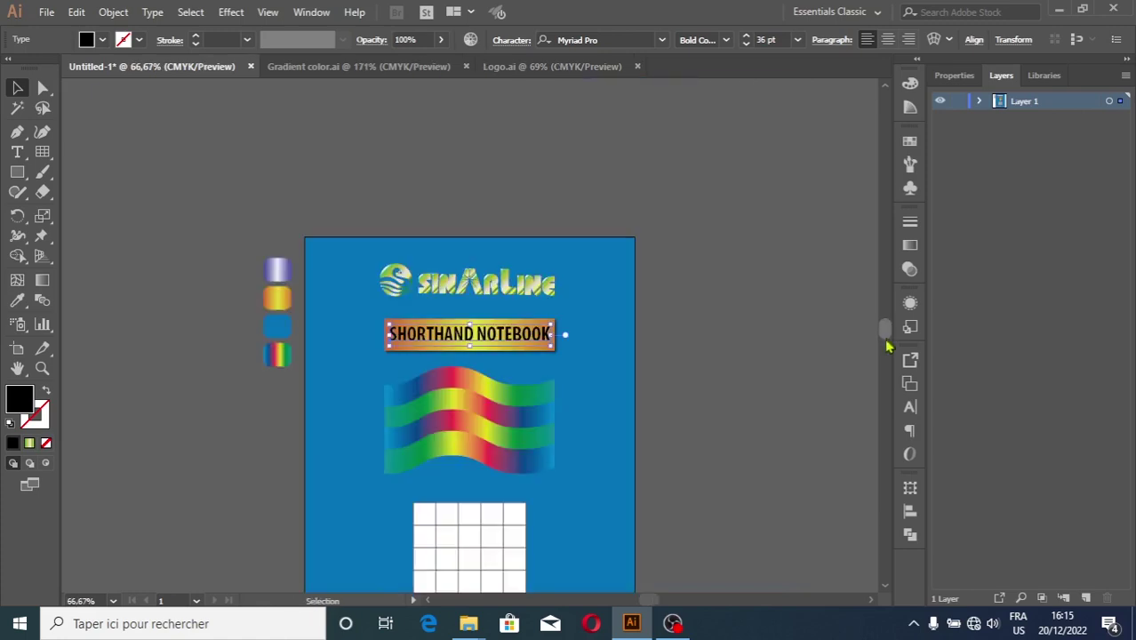
drag(886, 342, 888, 349)
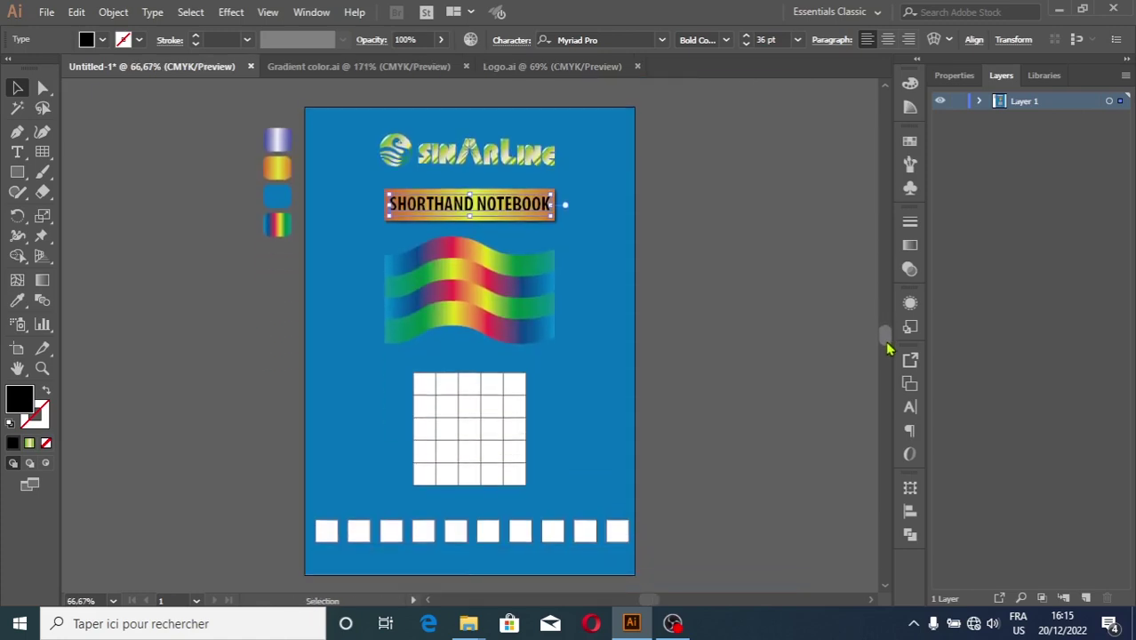
scroll(888, 348, down, 1)
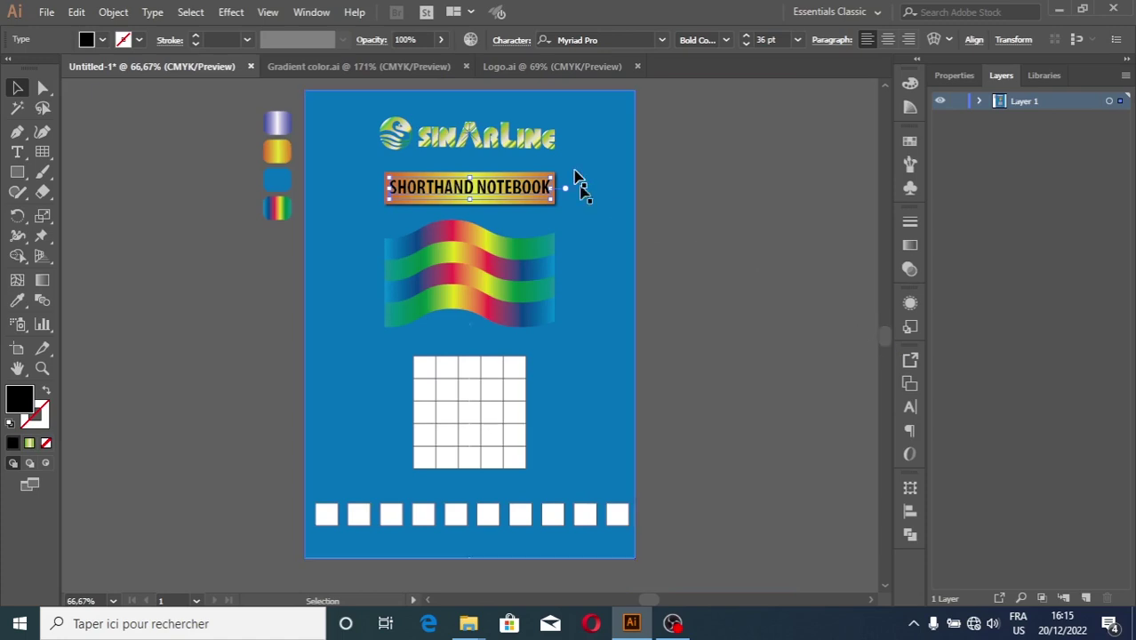
drag(246, 96, 285, 255)
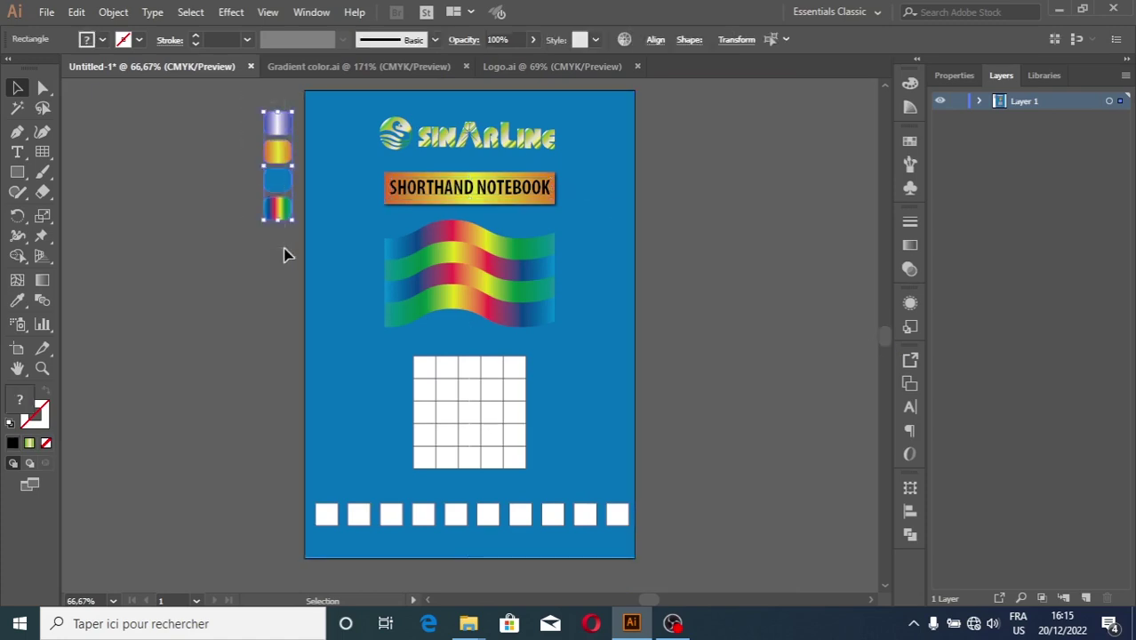
key(Delete)
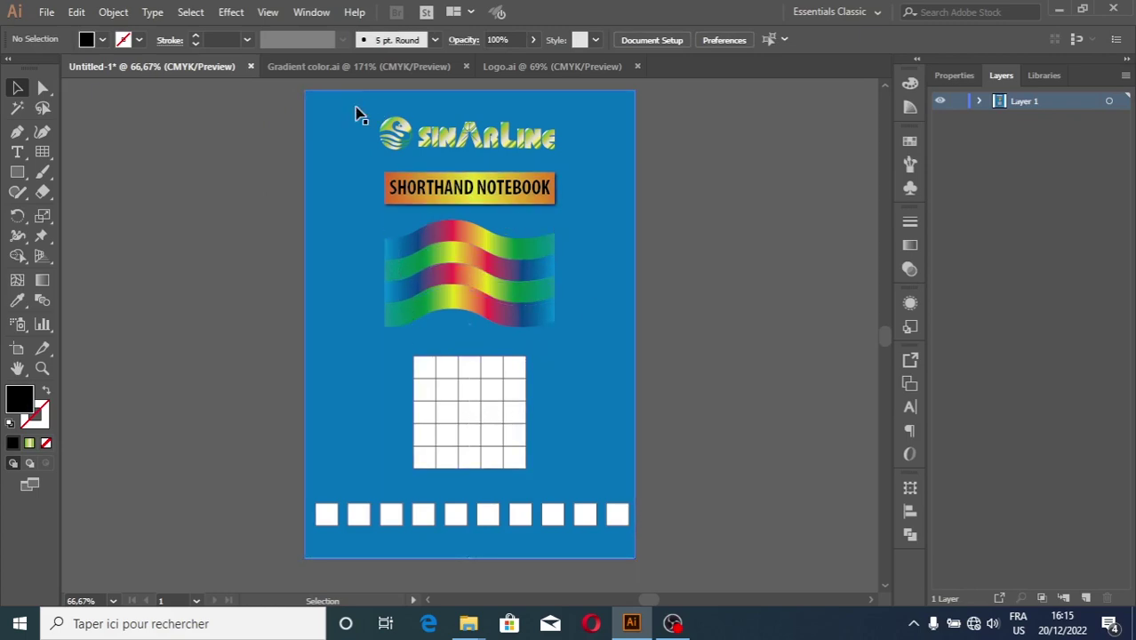
Step: Export the cover as a JPEG named Notebook to drive D:, using artboards with a range
click(47, 13)
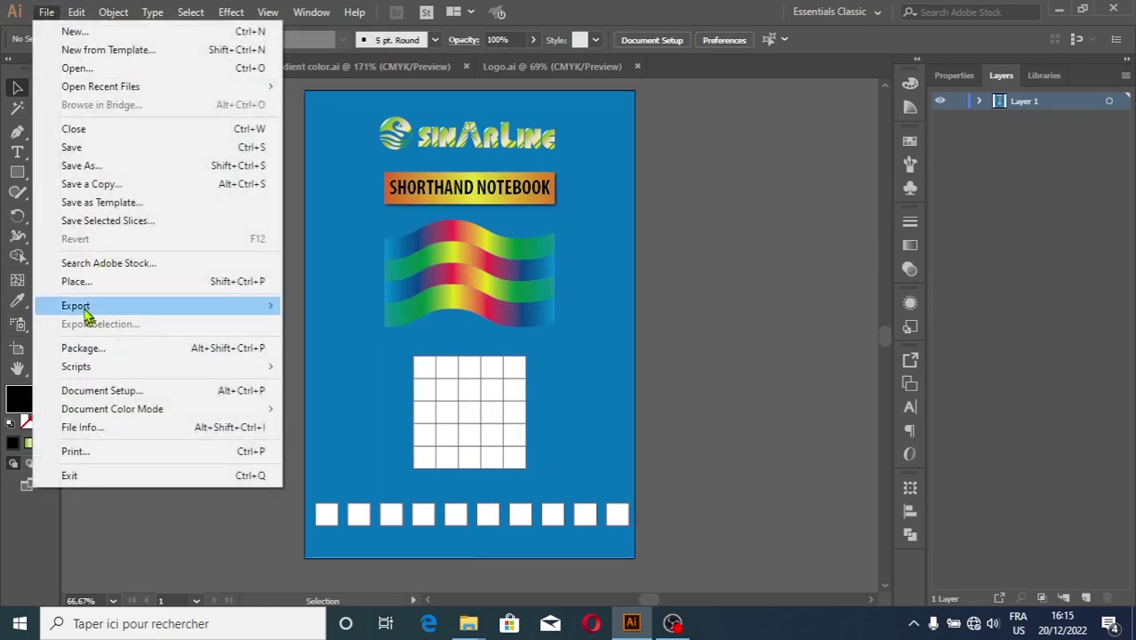
mouse_move(76, 306)
click(374, 324)
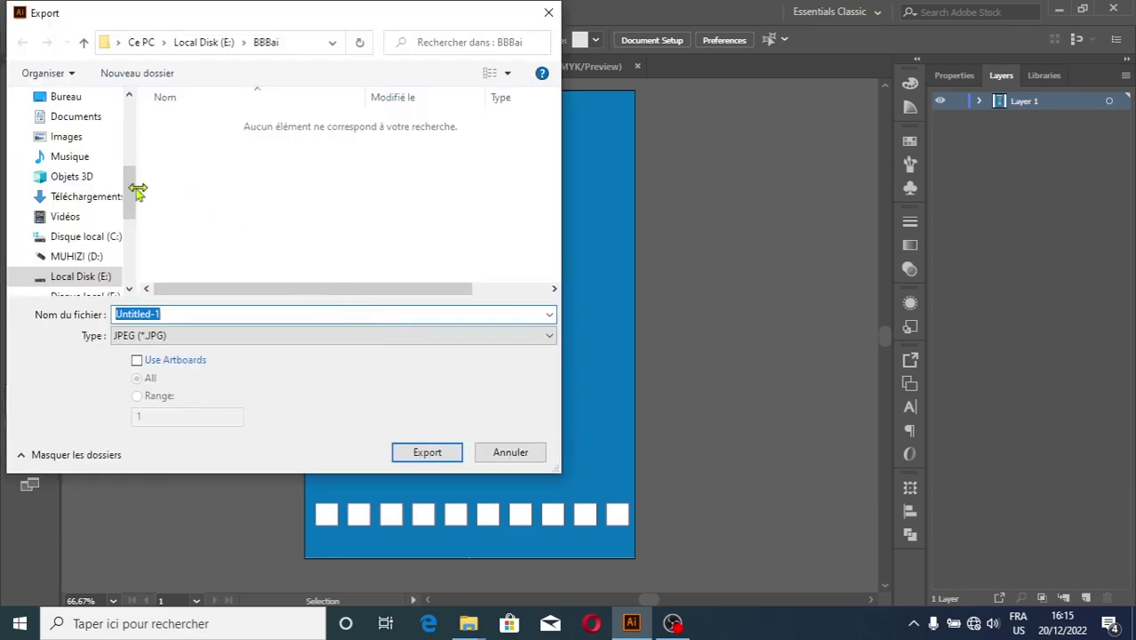
drag(128, 191, 128, 227)
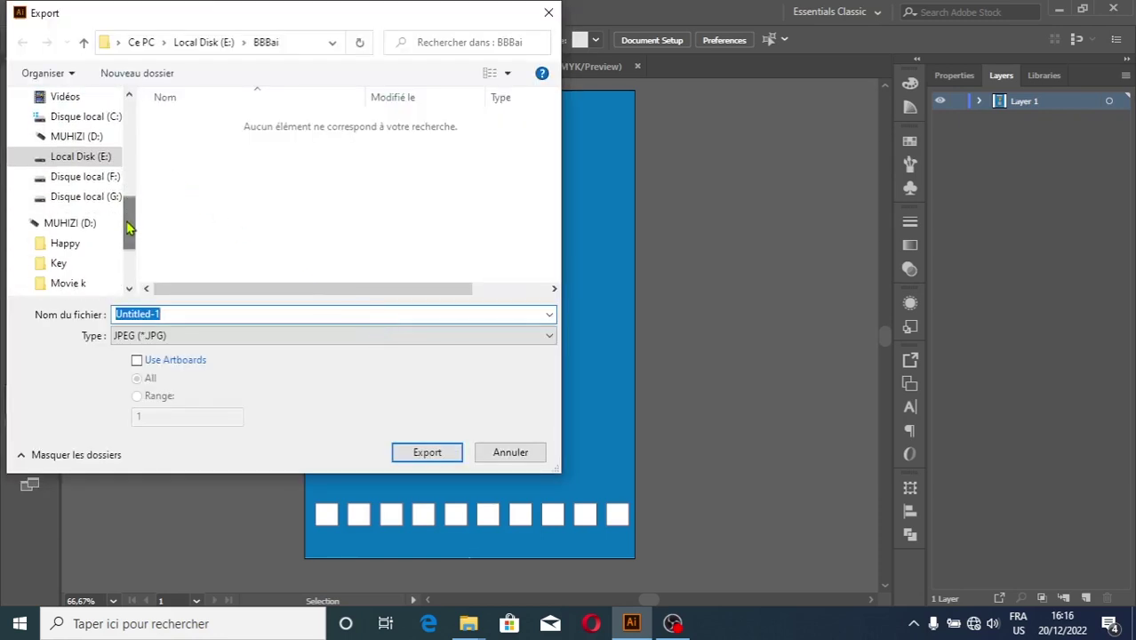
click(69, 223)
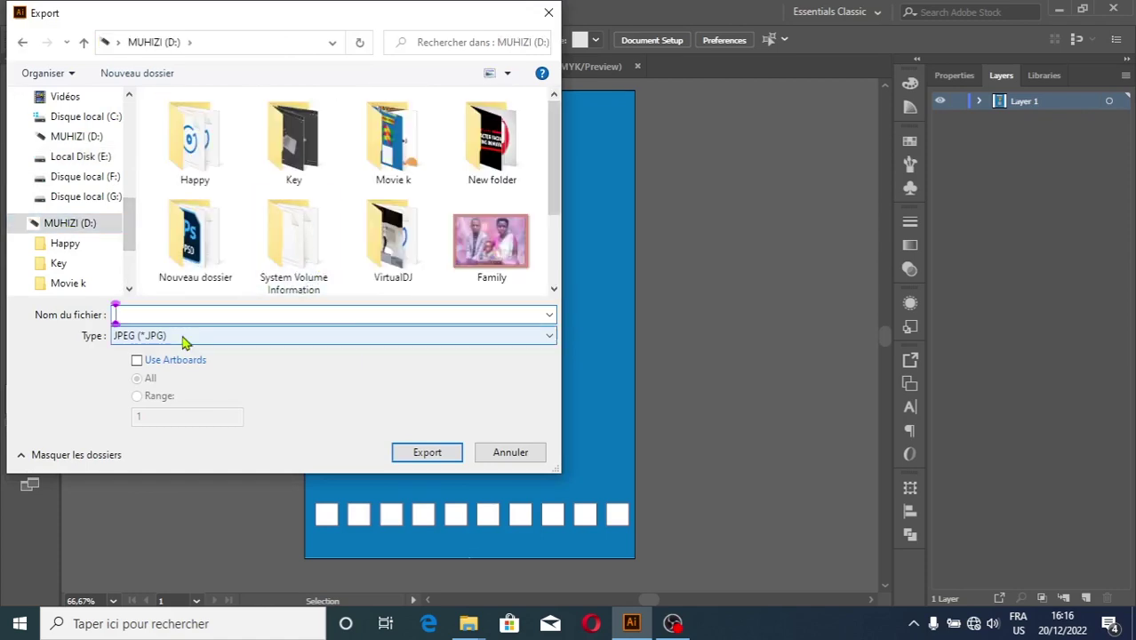
text(N)
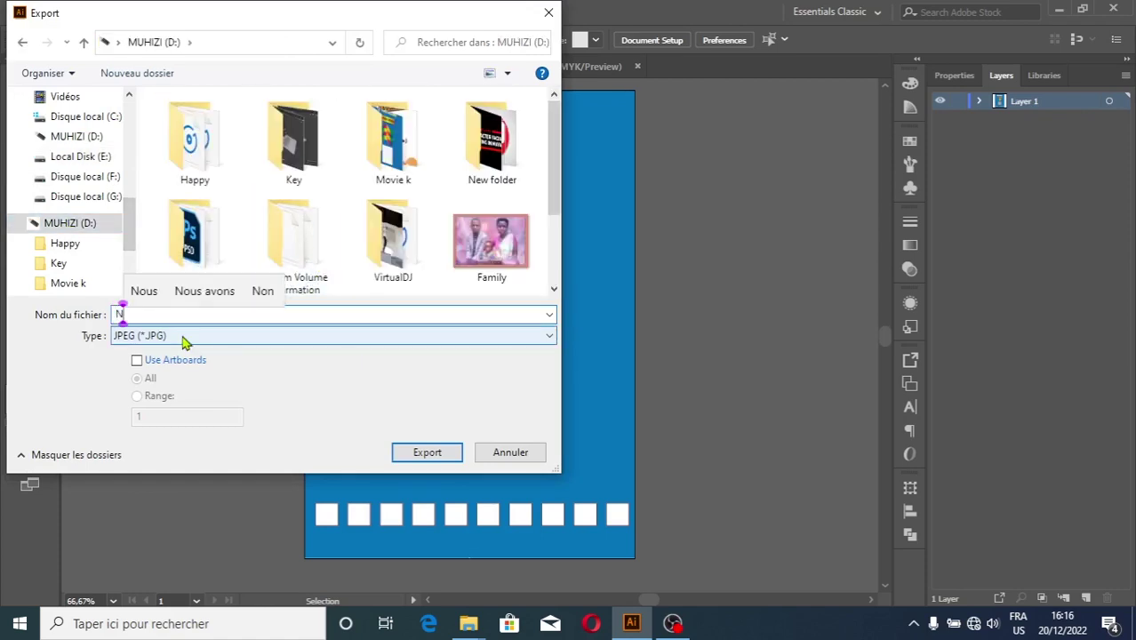
text(ot)
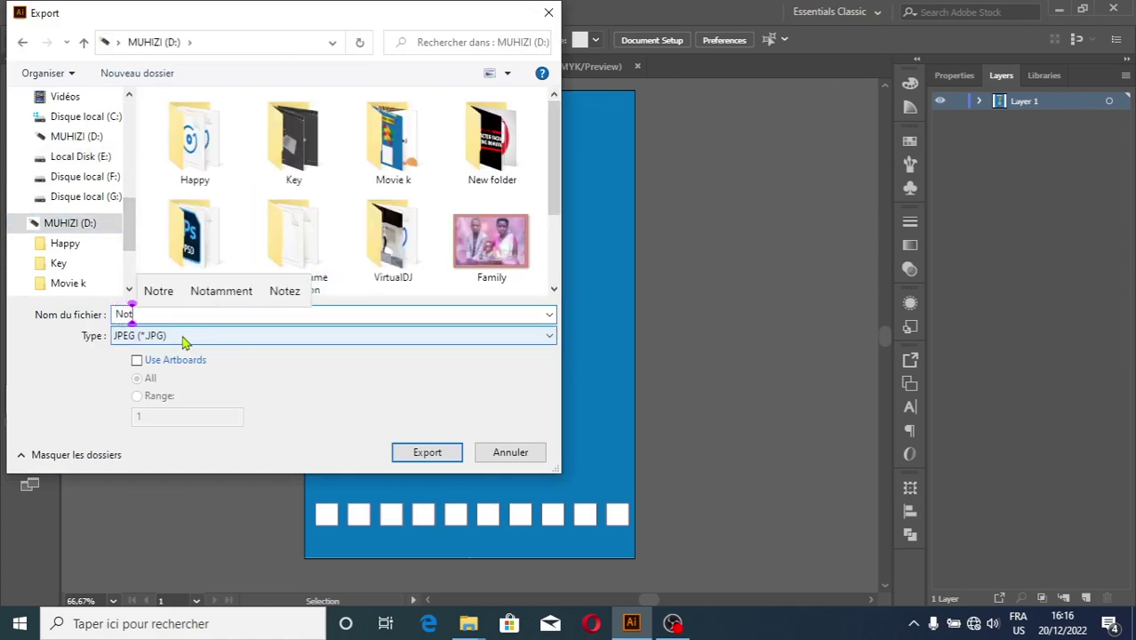
text(ebook)
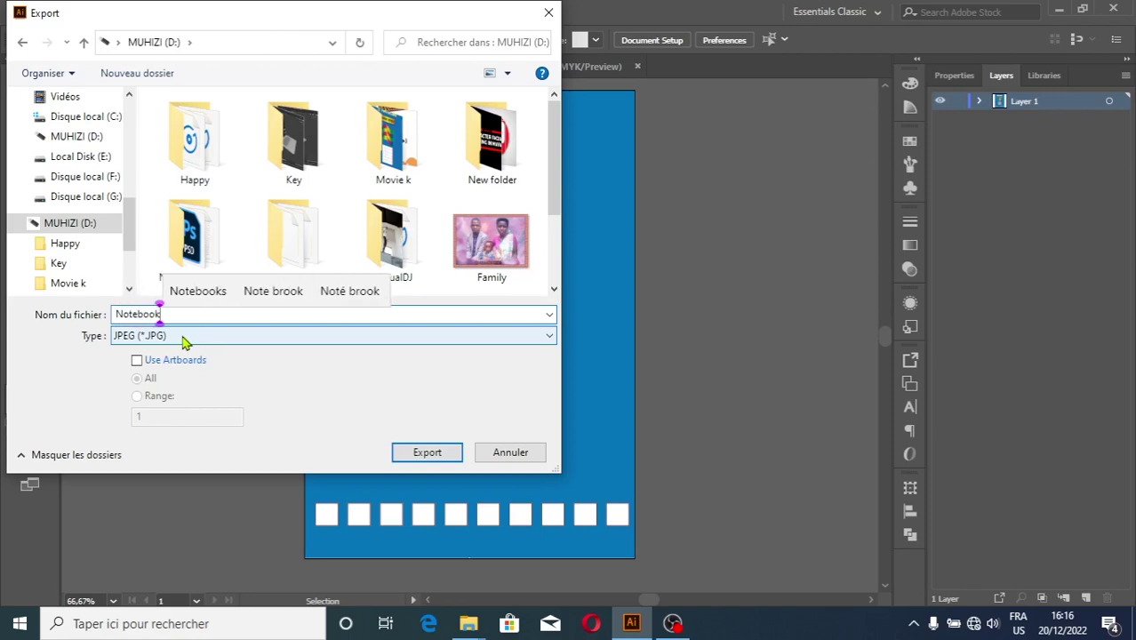
click(137, 361)
click(138, 399)
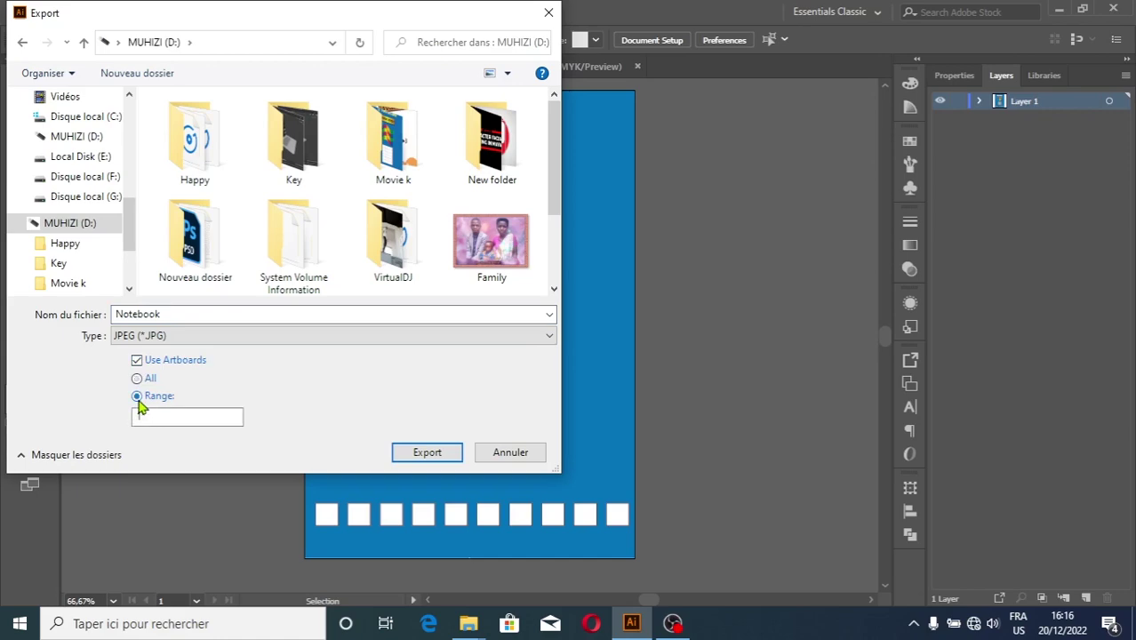
click(406, 450)
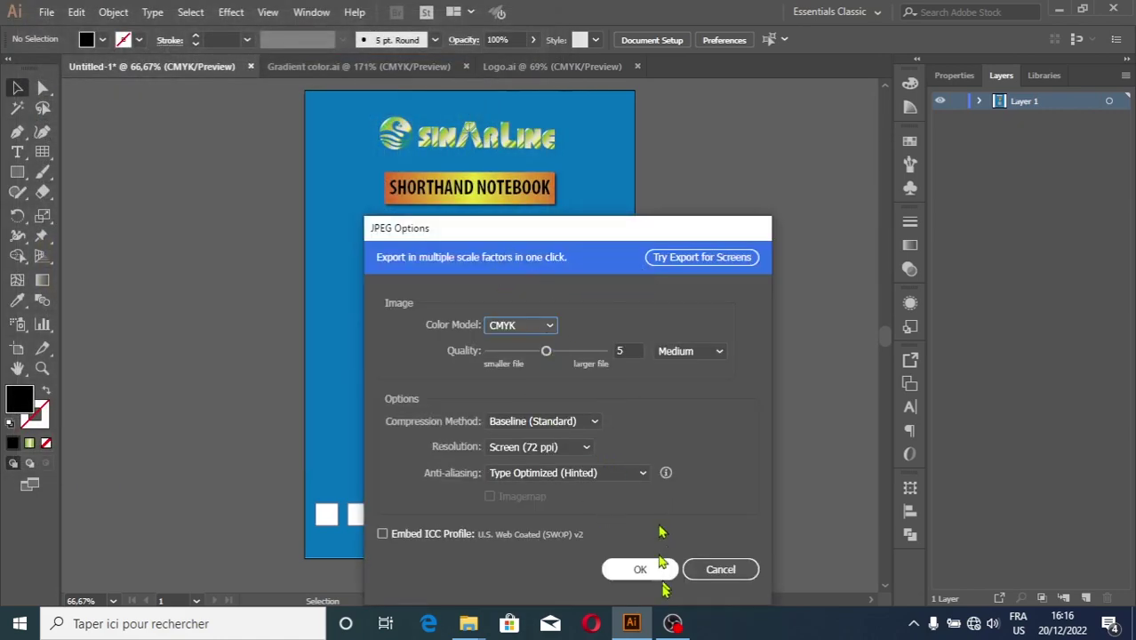
click(640, 570)
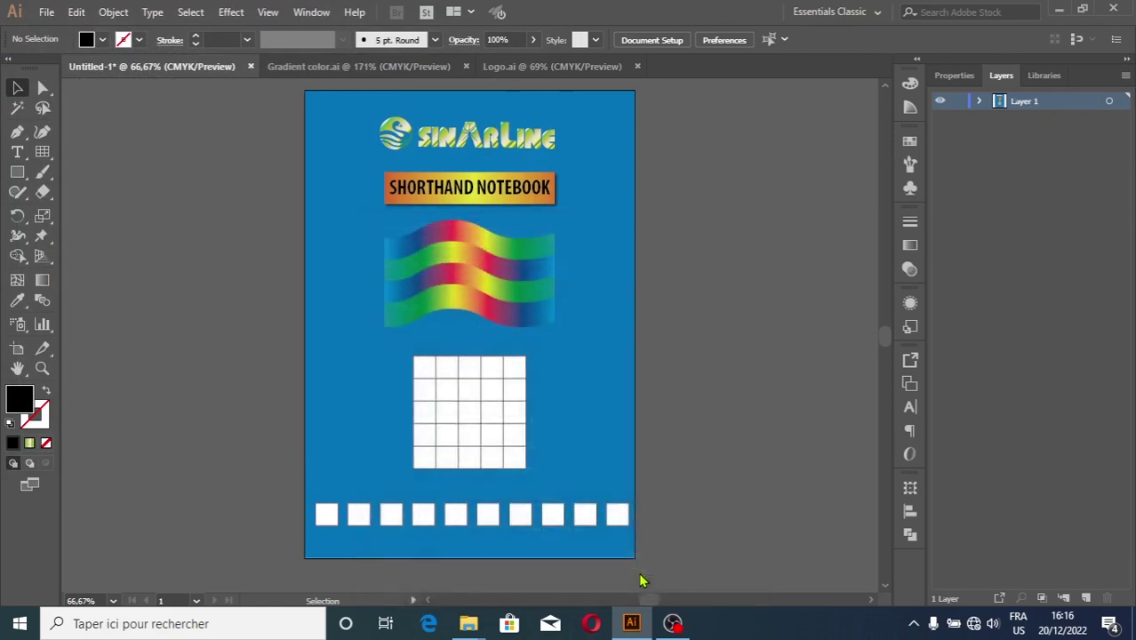